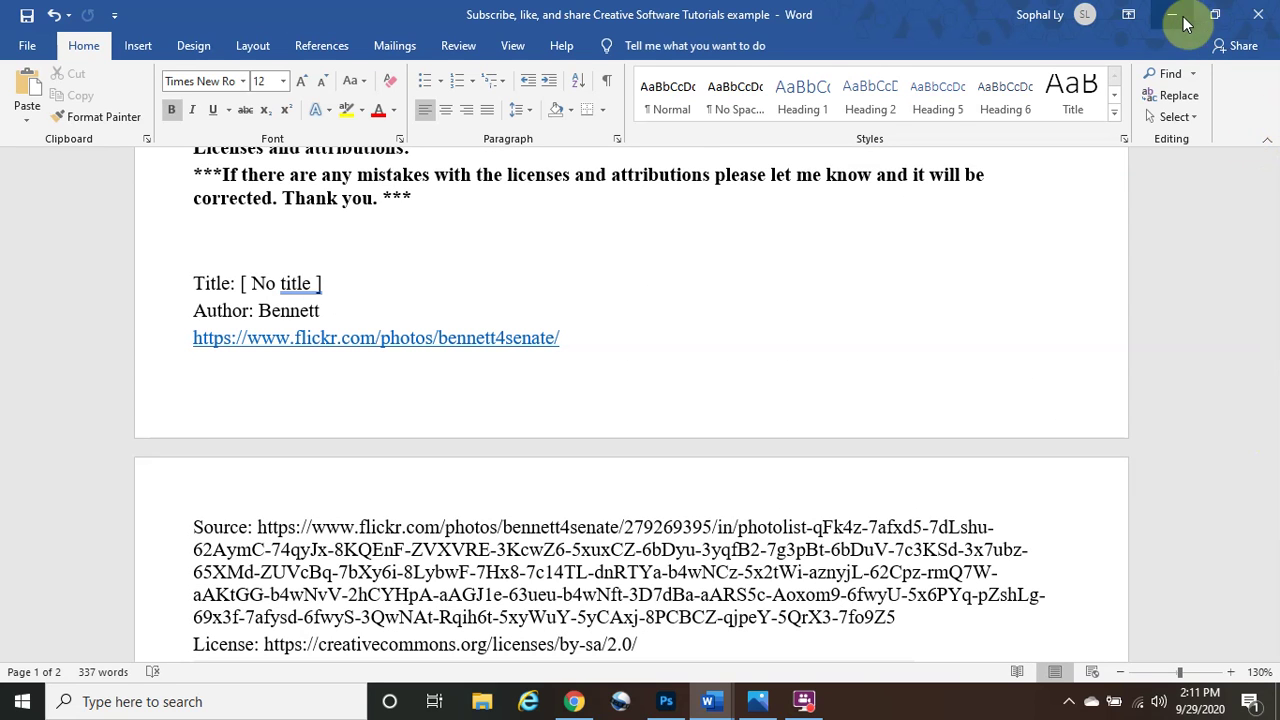
Switch from the Word licence notes to Photoshop's Home screen from the taskbar.
{"action": "left_click", "coordinate": [666, 700]}
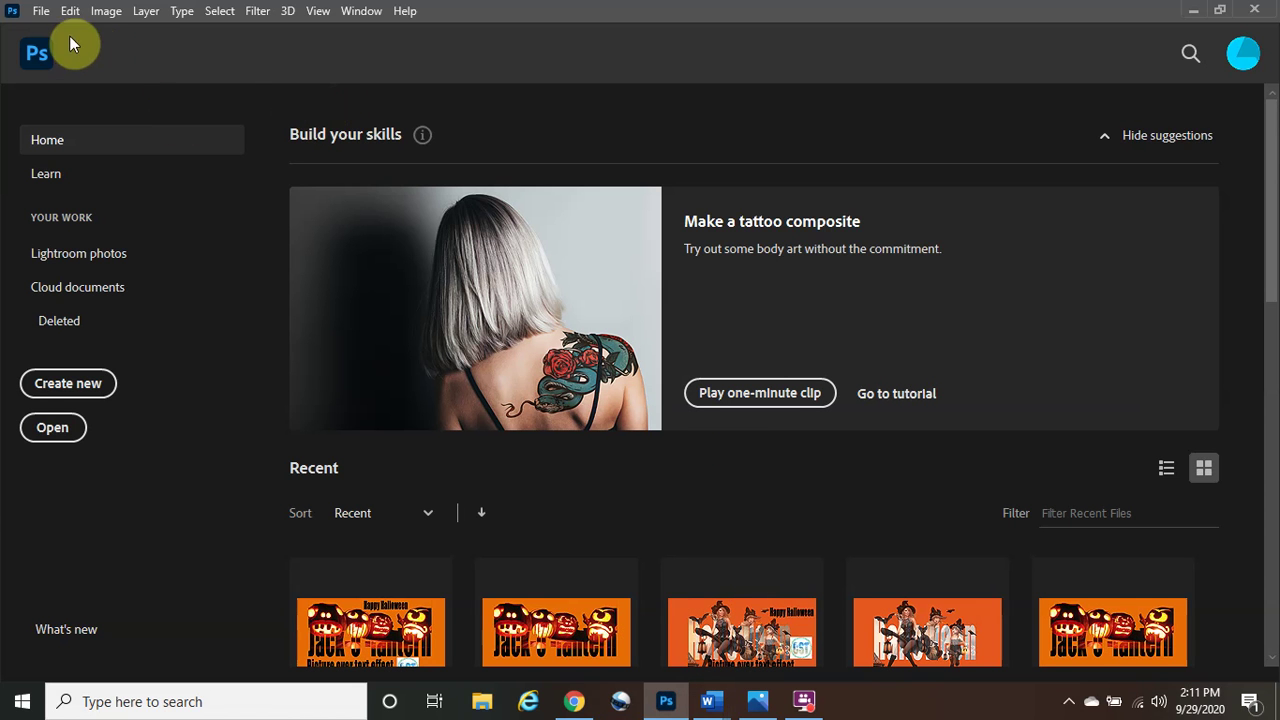
Create an Untitled-1 document from the saved 1280 x 720 px, 75 ppi preset with its custom orange background.
{"action": "left_click", "coordinate": [41, 12]}
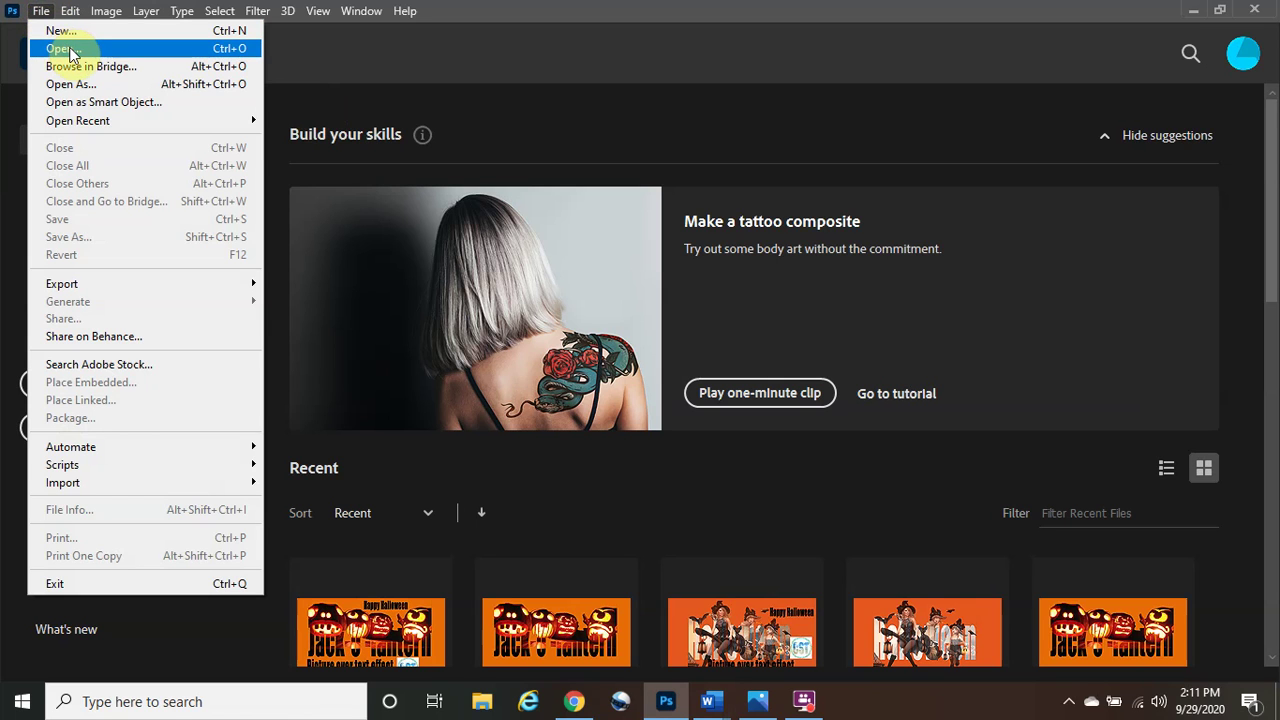
{"action": "left_click", "coordinate": [87, 30]}
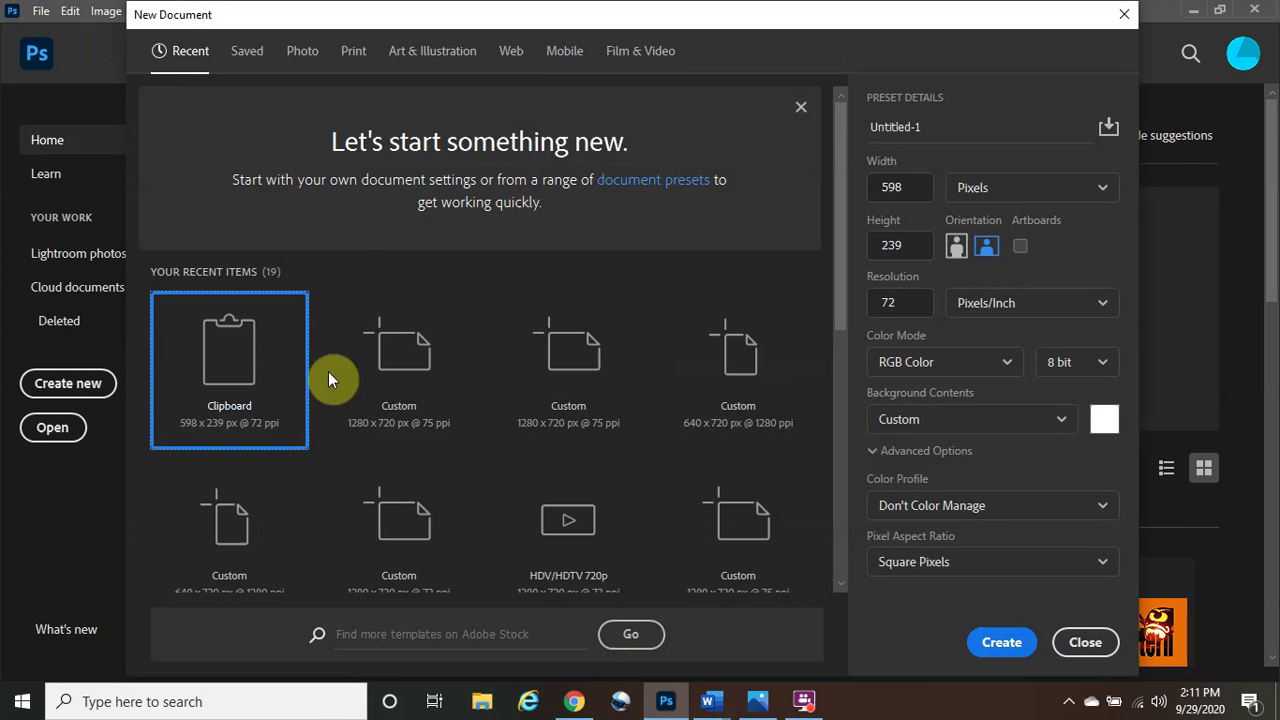
{"action": "left_click", "coordinate": [407, 373]}
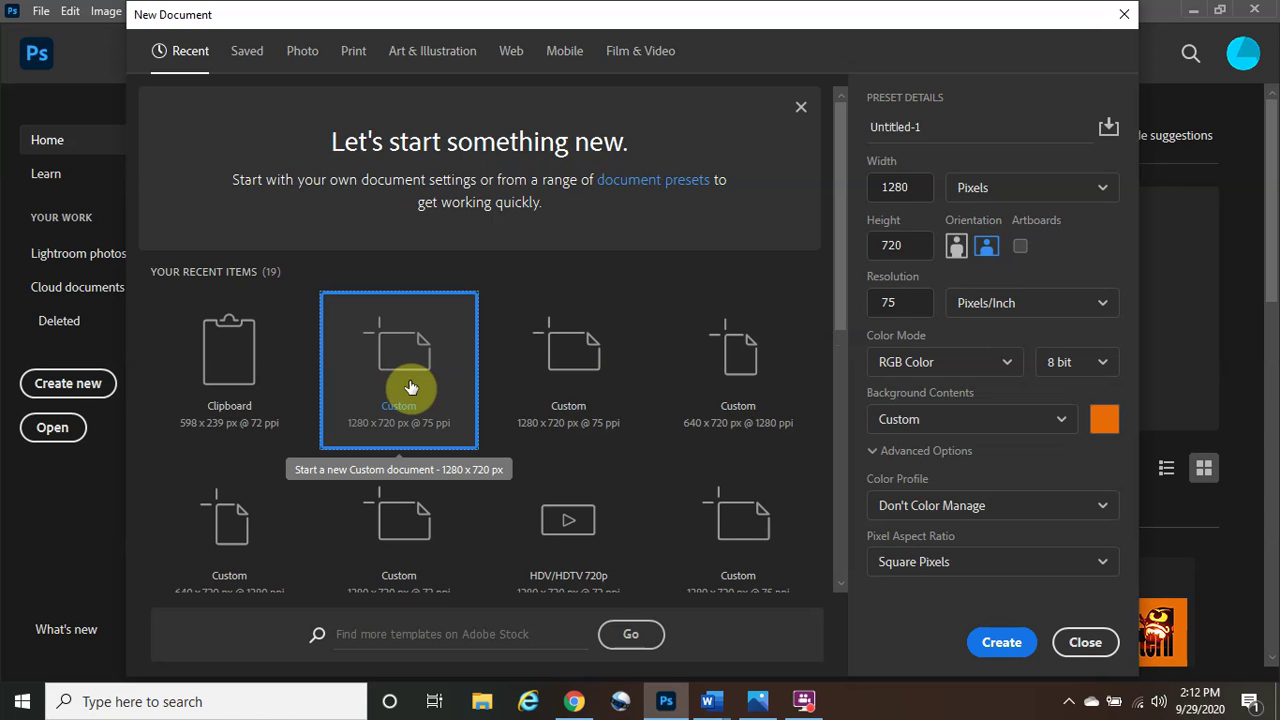
{"action": "left_click", "coordinate": [1058, 423]}
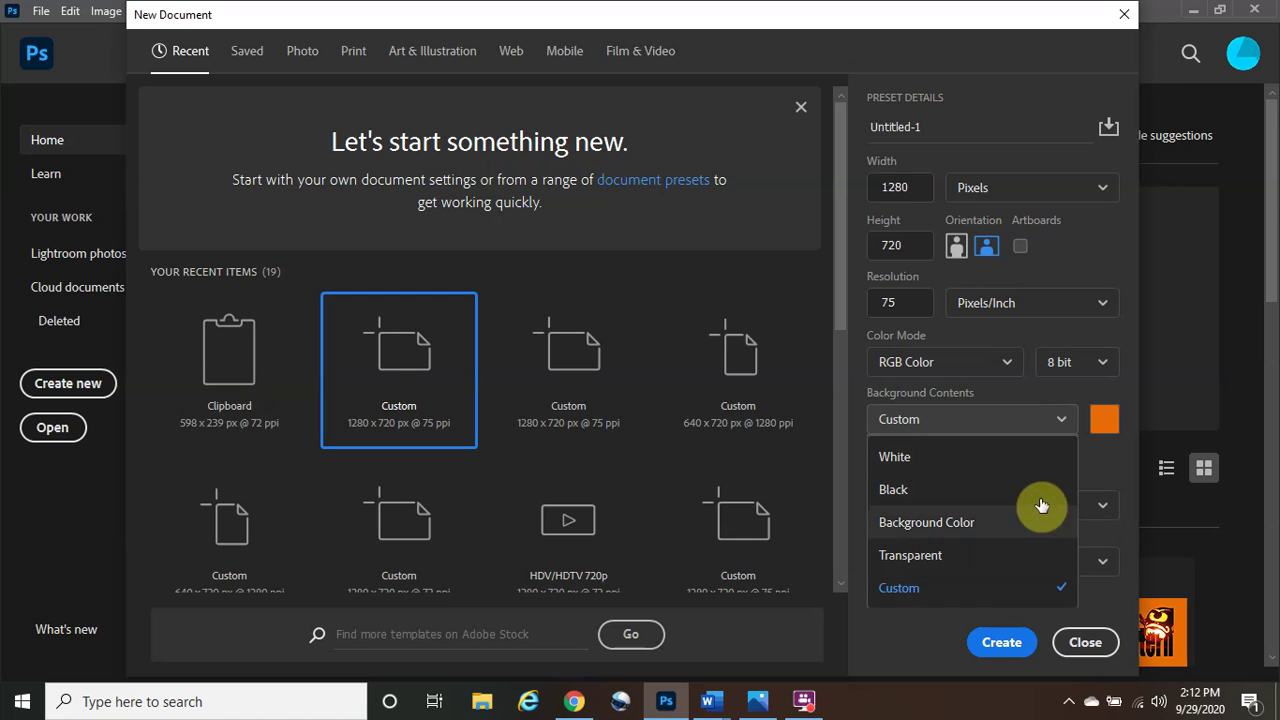
{"action": "left_click", "coordinate": [1106, 437]}
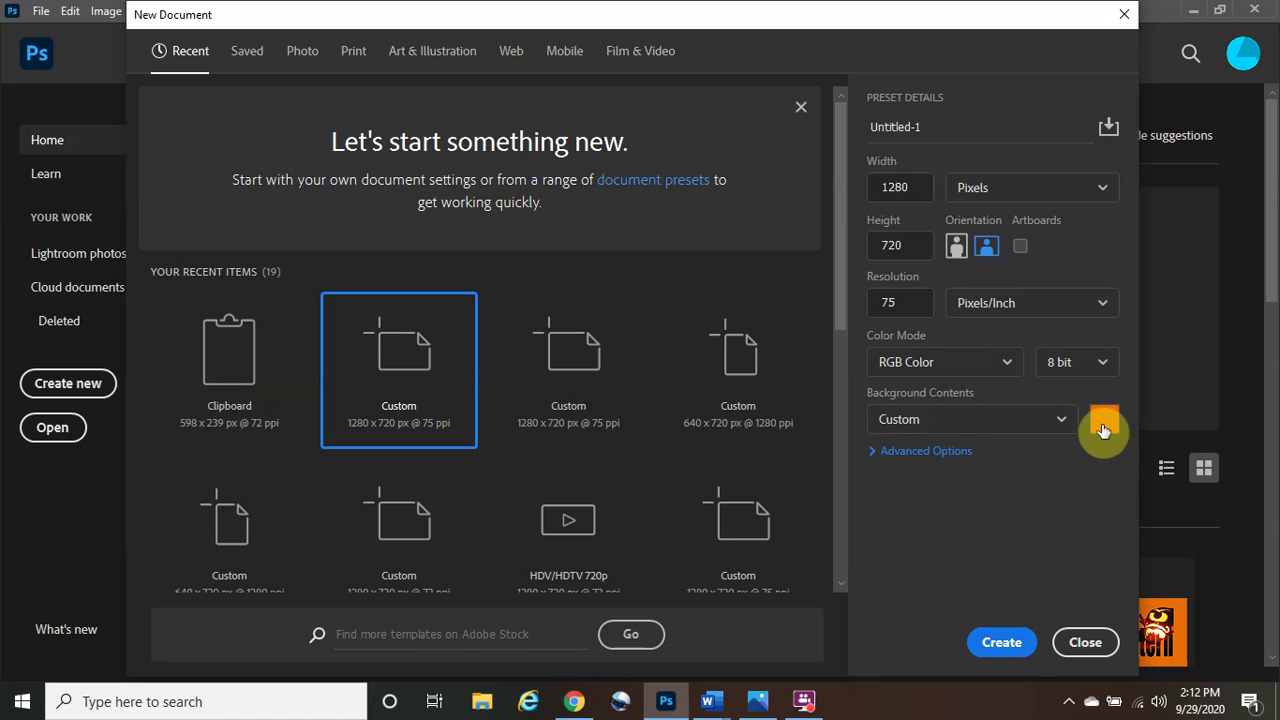
{"action": "left_click", "coordinate": [1001, 648]}
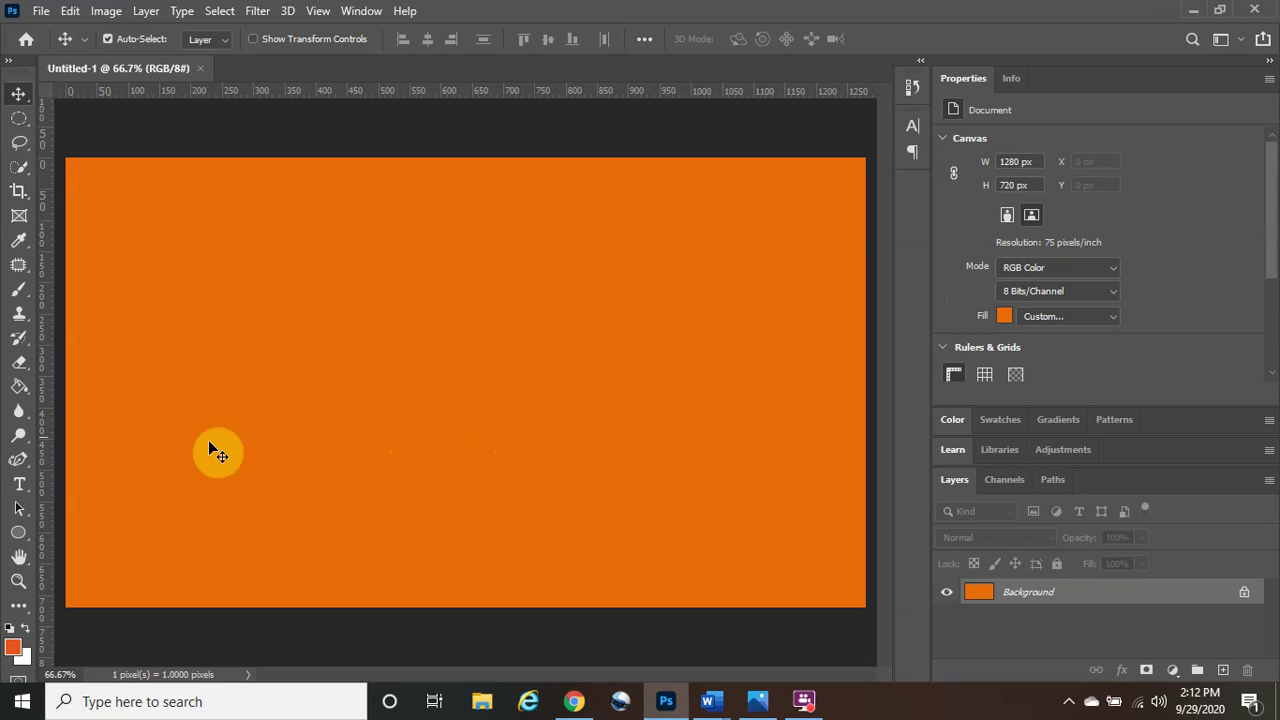
Draw a horizontal text box on the canvas and type the title Jack-o'-lantern.
{"action": "left_click", "coordinate": [25, 489]}
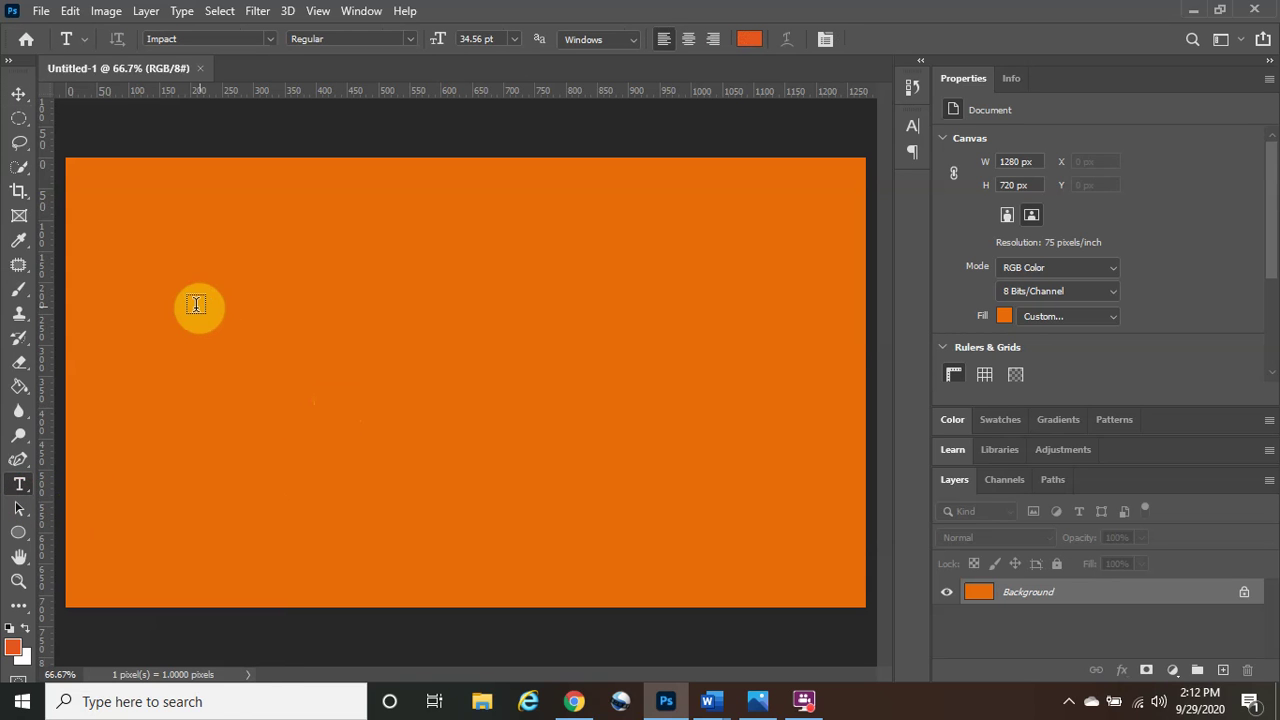
{"action": "left_click_drag", "start_coordinate": [179, 308], "coordinate": [727, 429]}
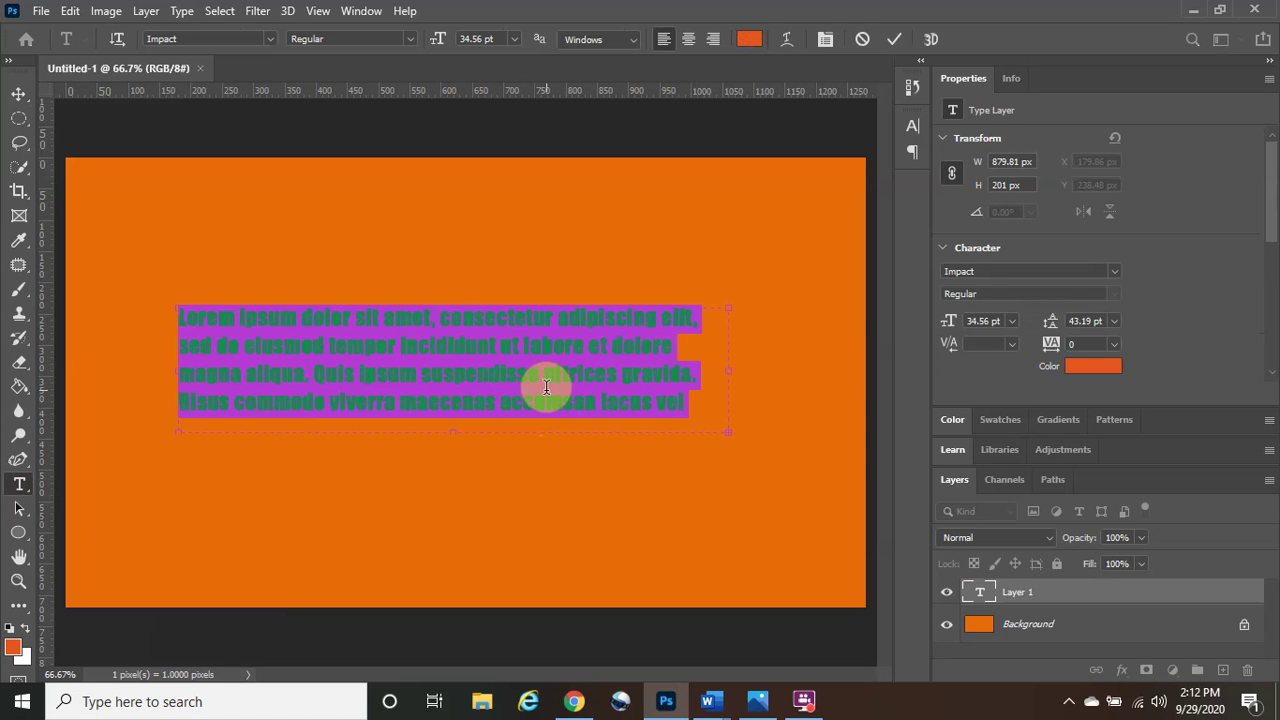
{"action": "key", "text": "BackSpace"}
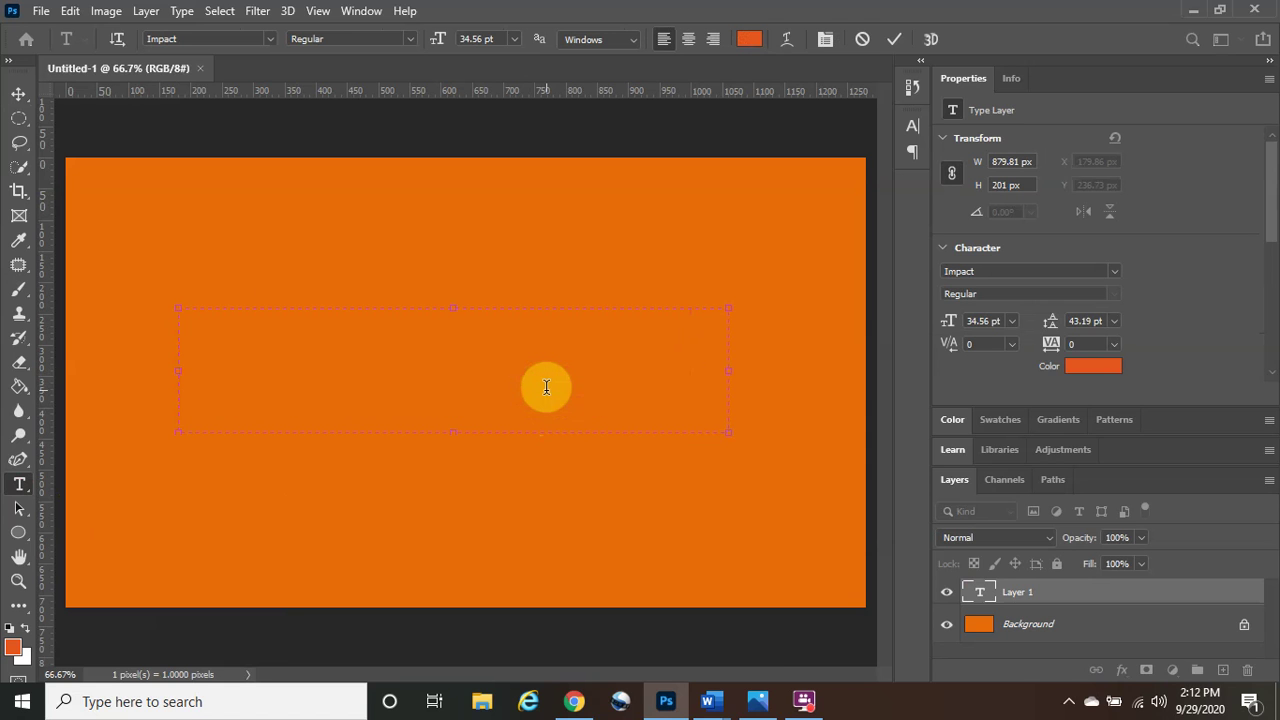
{"action": "type", "text": "Jack"}
{"action": "key", "text": "BackSpace"}
{"action": "type", "text": "-a"}
{"action": "type", "text": "'-lantern"}
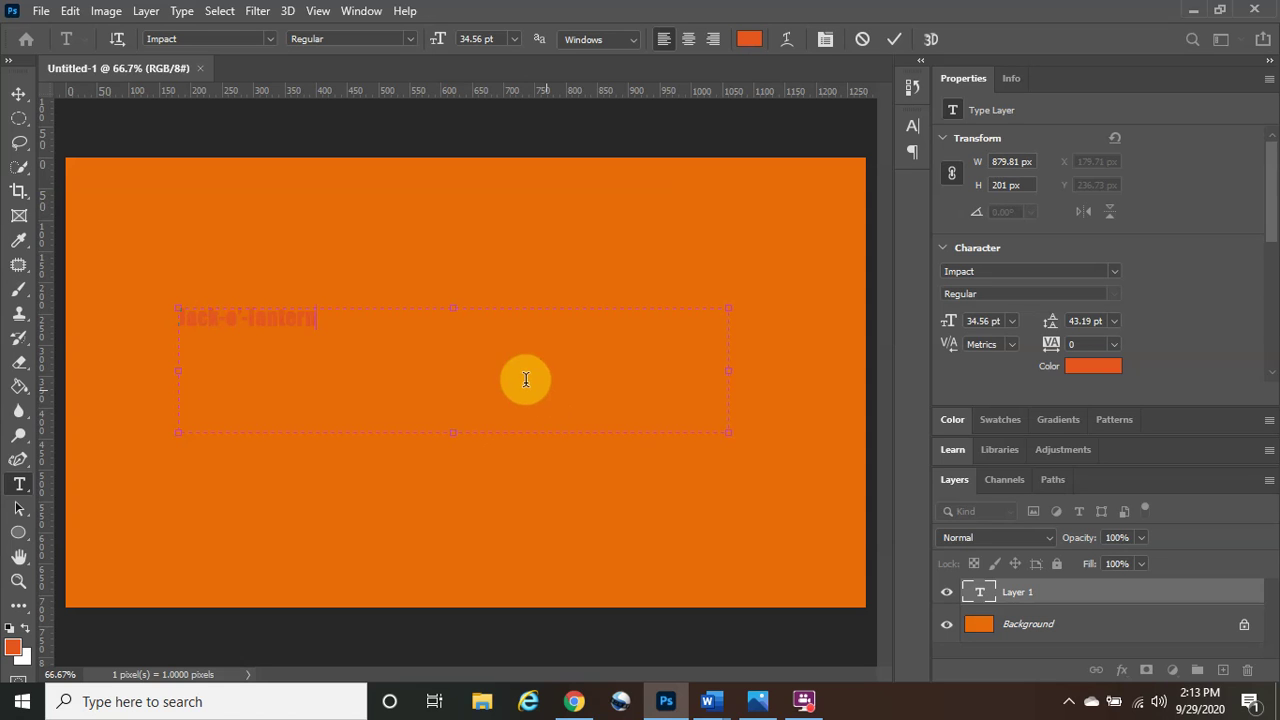
Make the title text light grey (e2e2e2) at 100 pt.
{"action": "left_click_drag", "start_coordinate": [340, 328], "coordinate": [160, 325]}
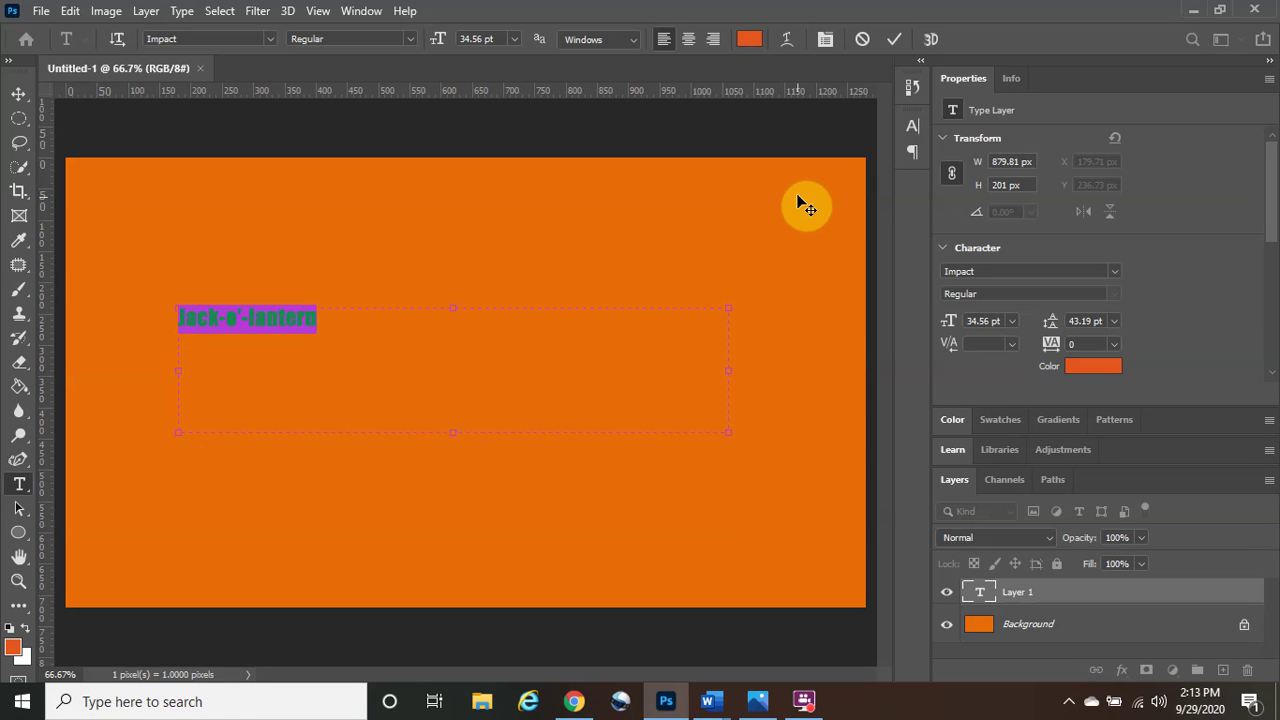
{"action": "left_click", "coordinate": [749, 39]}
{"action": "mouse_move", "coordinate": [777, 187]}
{"action": "left_mouse_down"}
{"action": "mouse_move", "coordinate": [754, 137]}
{"action": "mouse_move", "coordinate": [729, 123]}
{"action": "left_mouse_up"}
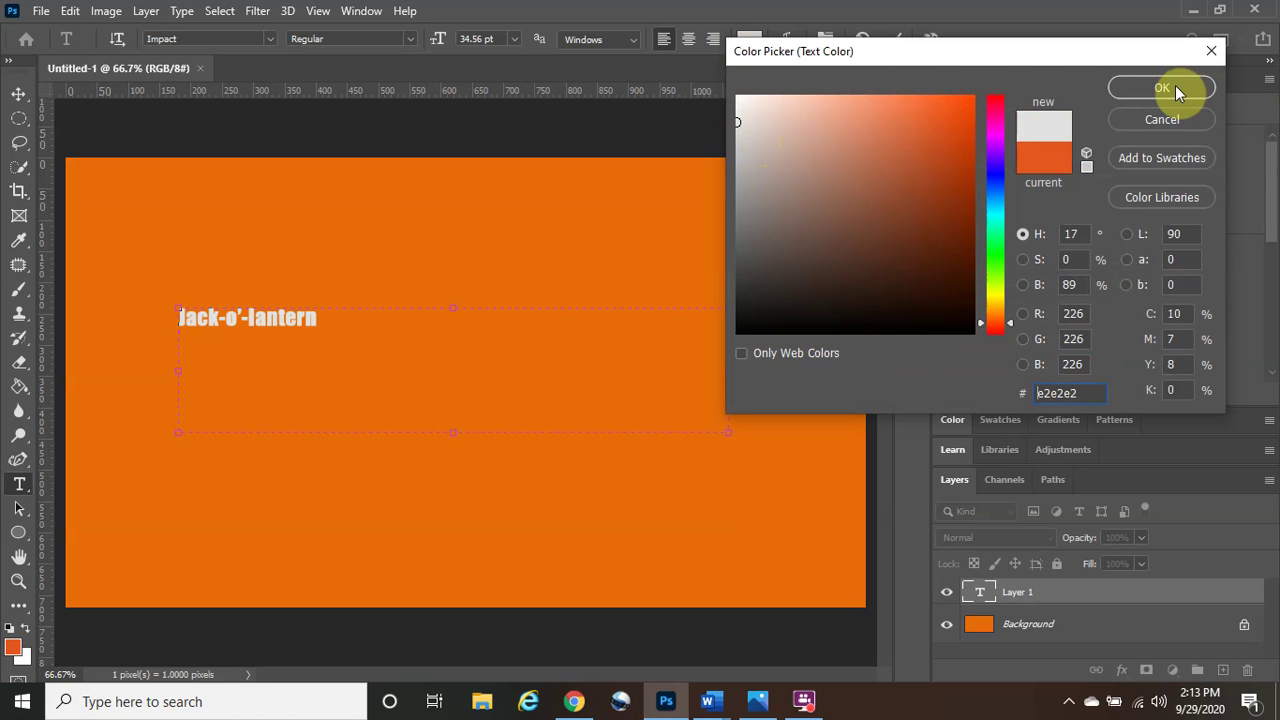
{"action": "left_click", "coordinate": [1161, 88]}
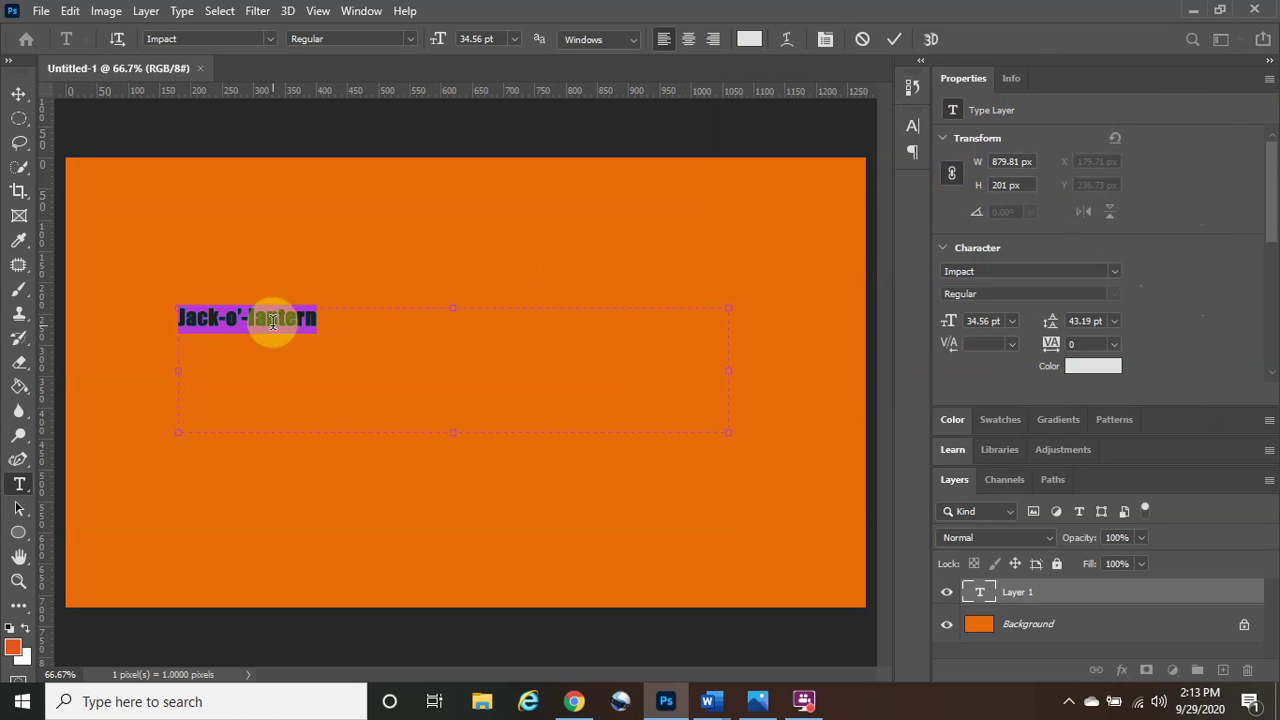
{"action": "left_click", "coordinate": [511, 41]}
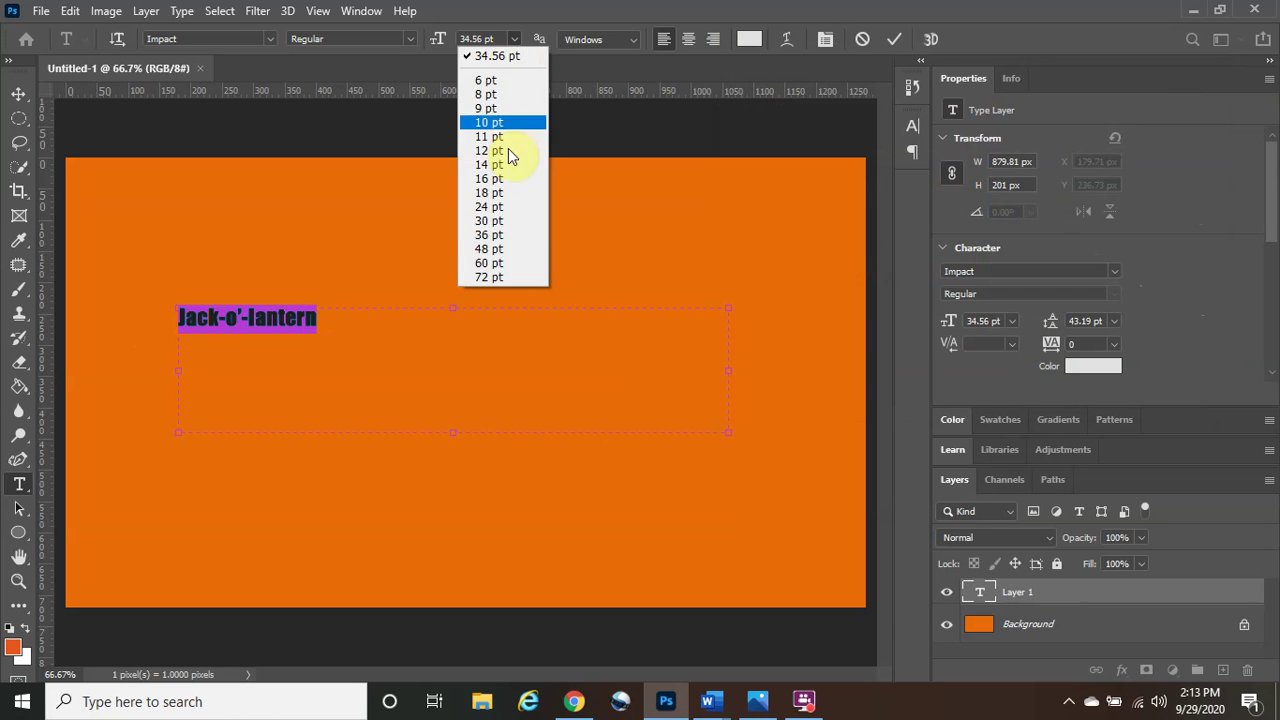
{"action": "left_click", "coordinate": [503, 265]}
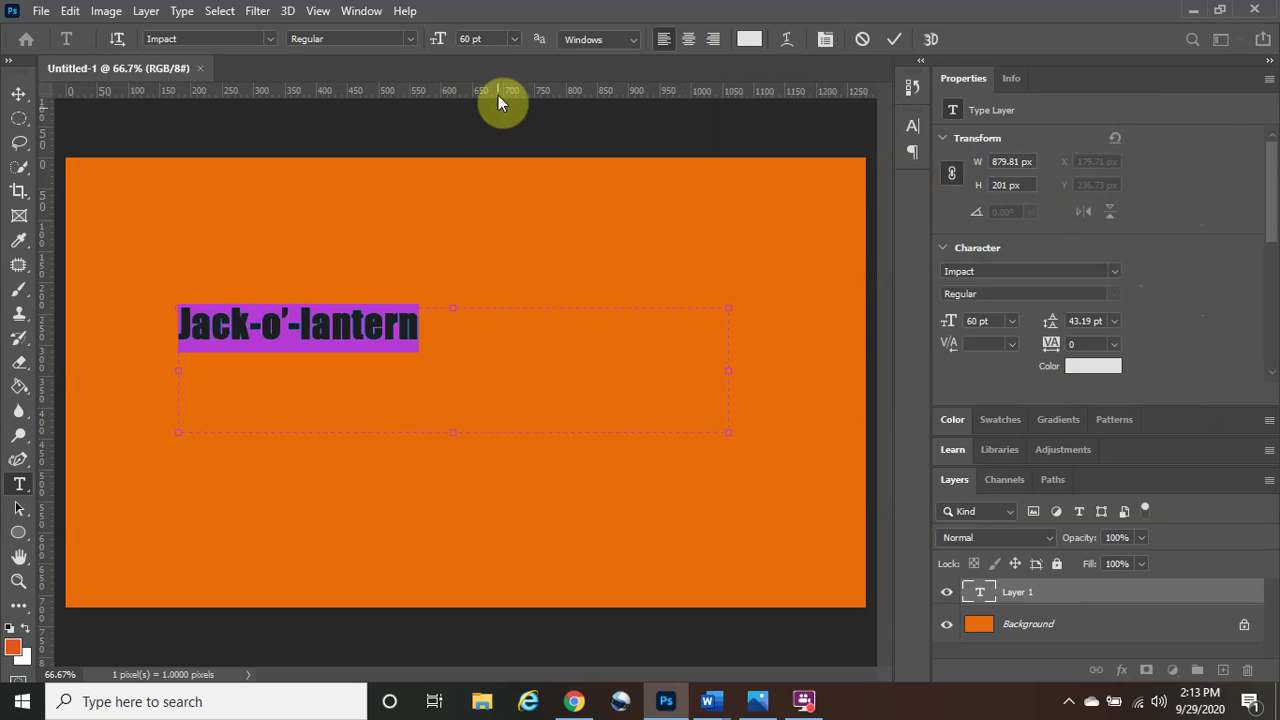
{"action": "left_click", "coordinate": [513, 40]}
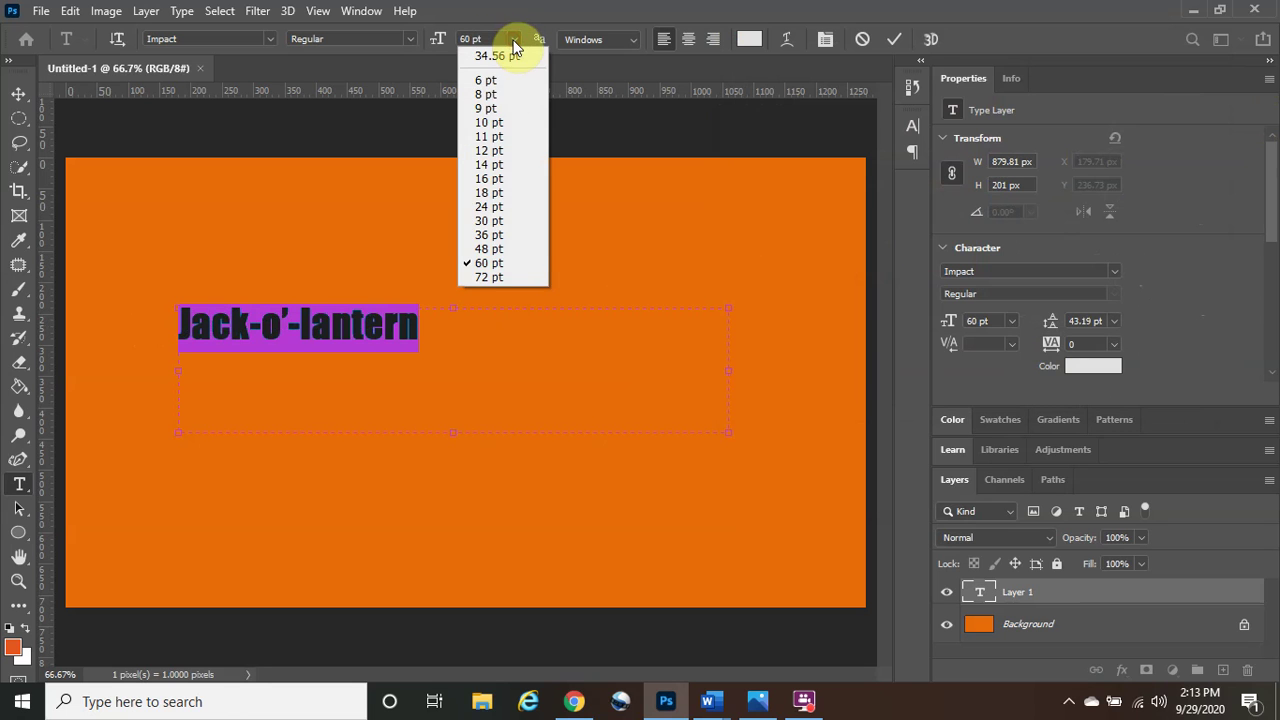
{"action": "left_click", "coordinate": [490, 38]}
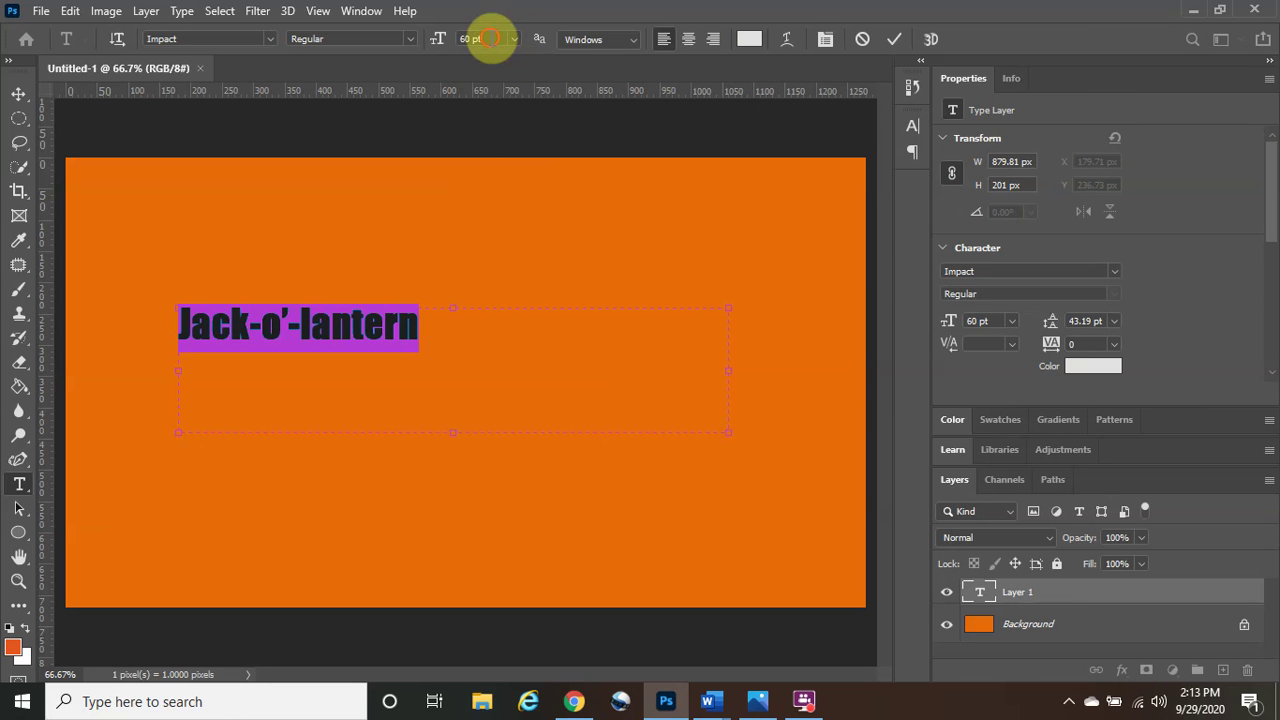
{"action": "left_click_drag", "start_coordinate": [491, 38], "coordinate": [397, 45]}
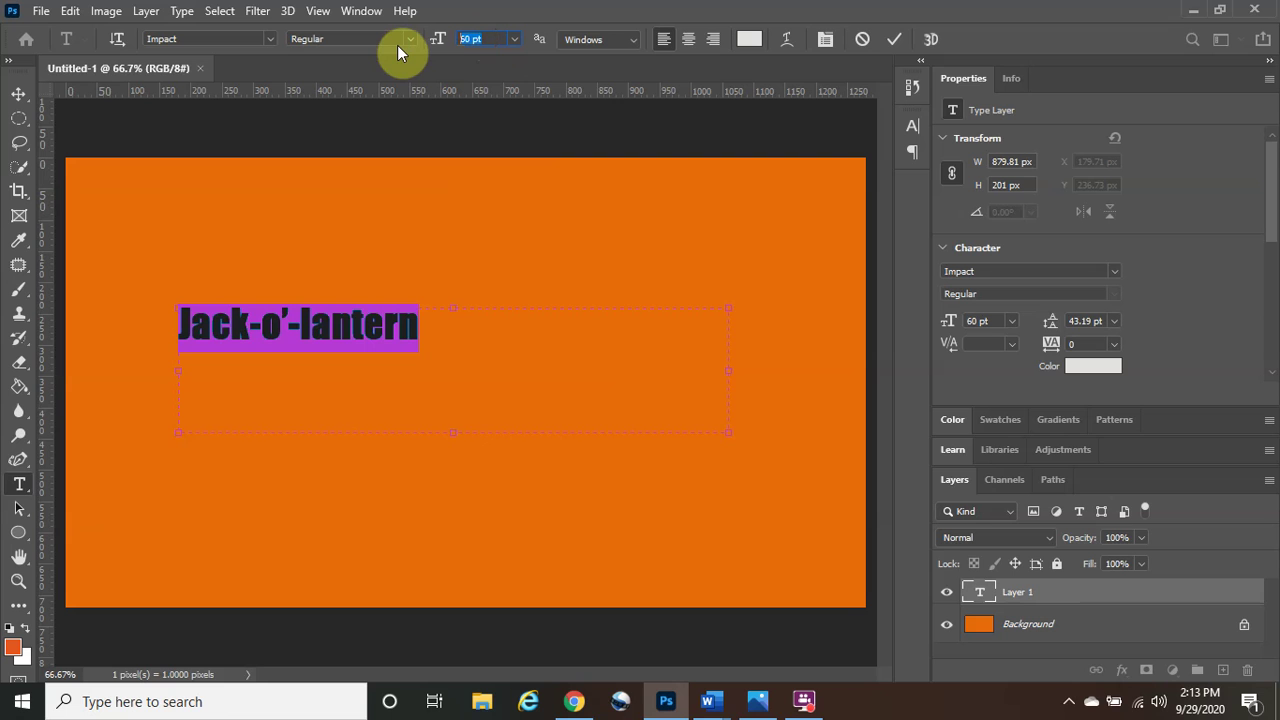
{"action": "type", "text": "100"}
{"action": "key", "text": "Return"}
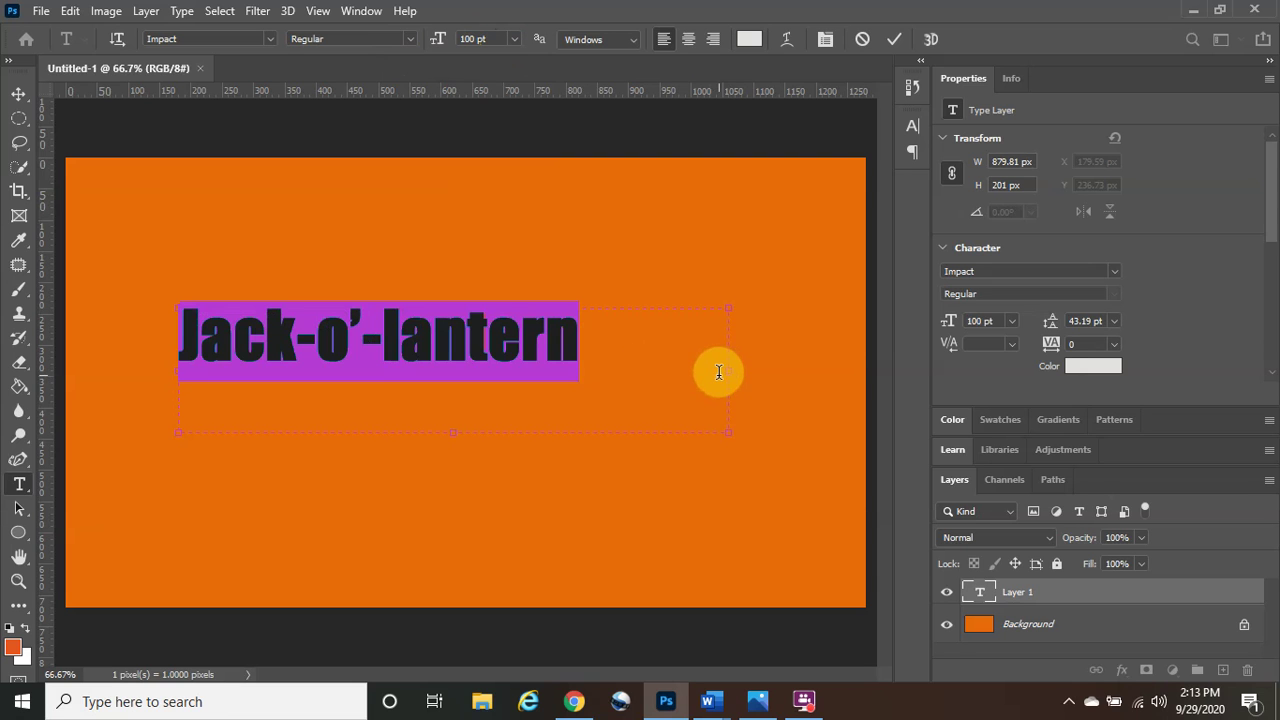
Shrink the text box to fit the title, about 120 px high, and commit the text.
{"action": "left_click_drag", "start_coordinate": [724, 370], "coordinate": [578, 368]}
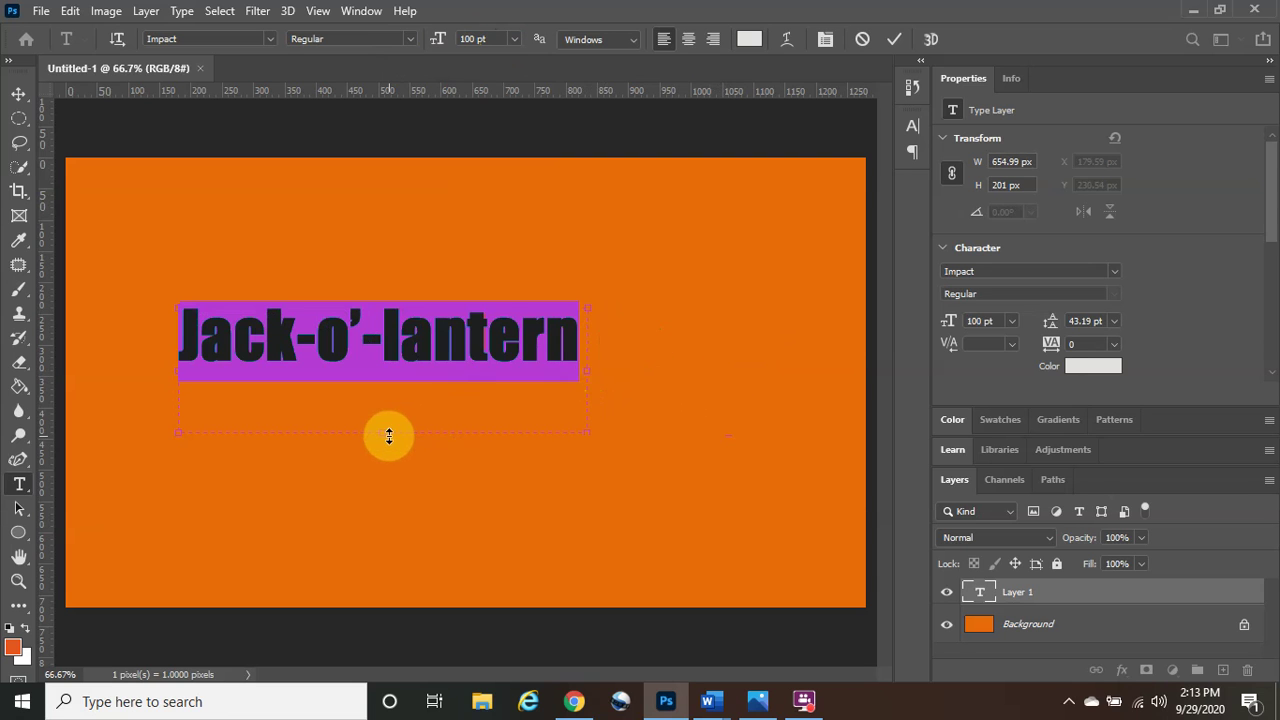
{"action": "left_click_drag", "start_coordinate": [386, 429], "coordinate": [398, 389]}
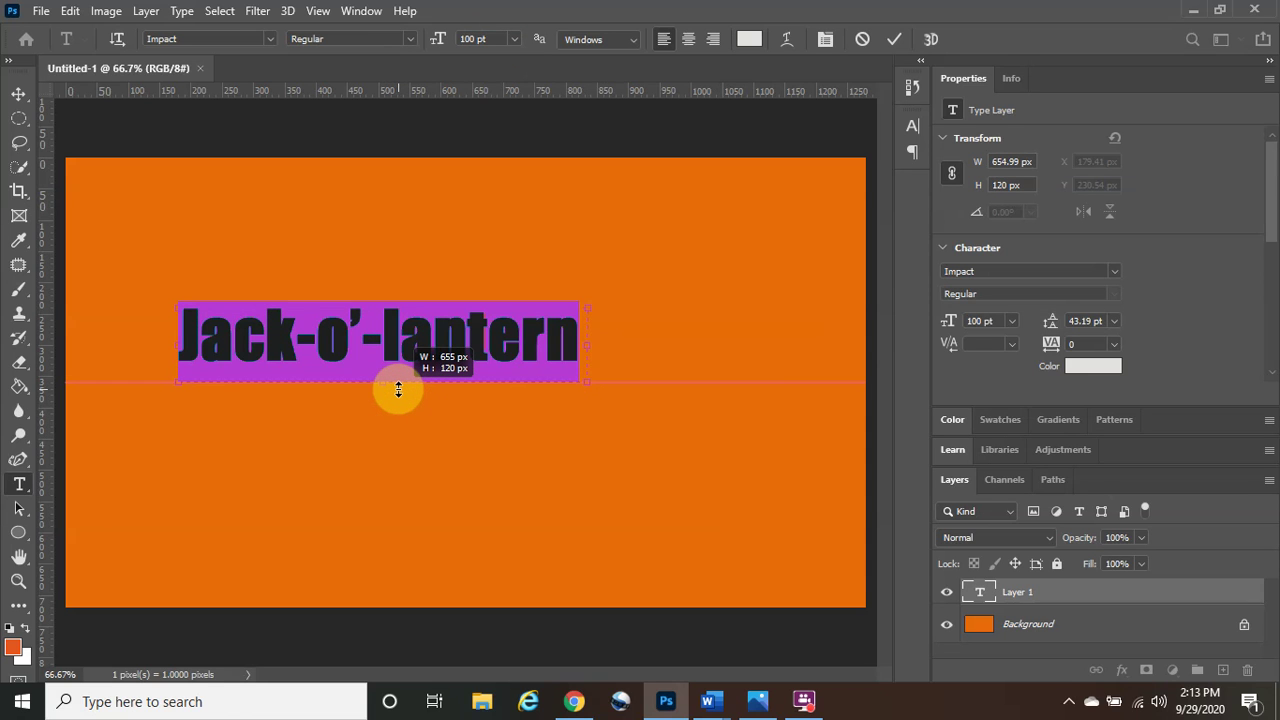
{"action": "left_click_drag", "start_coordinate": [398, 389], "coordinate": [398, 389]}
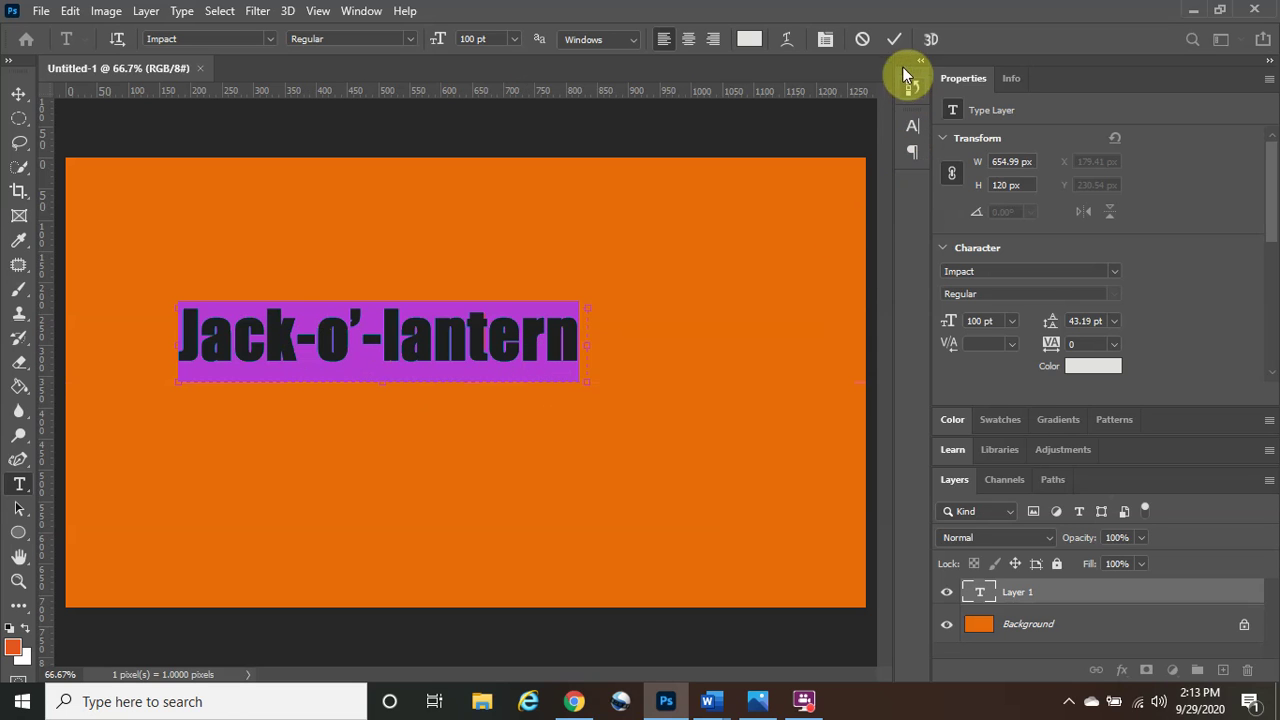
{"action": "left_click", "coordinate": [894, 39]}
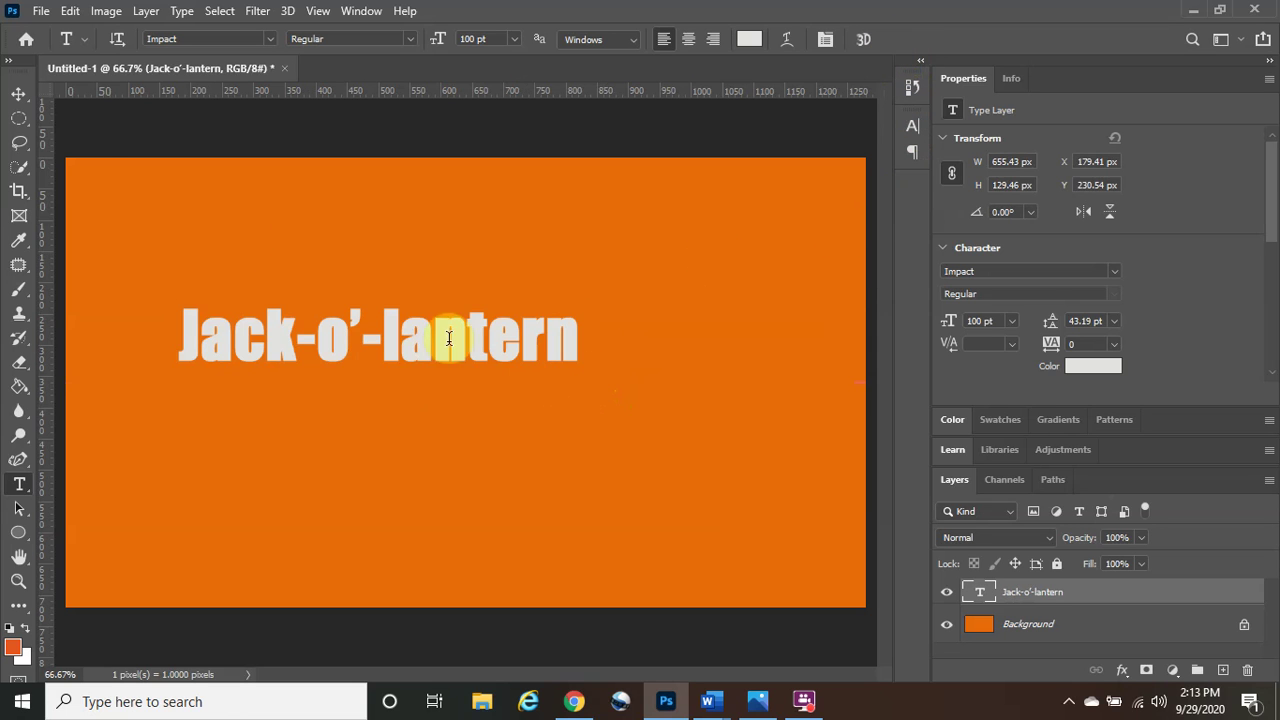
Free-transform the title to about 971 × 382 px, stretched taller and centred horizontally.
{"action": "left_click", "coordinate": [18, 93]}
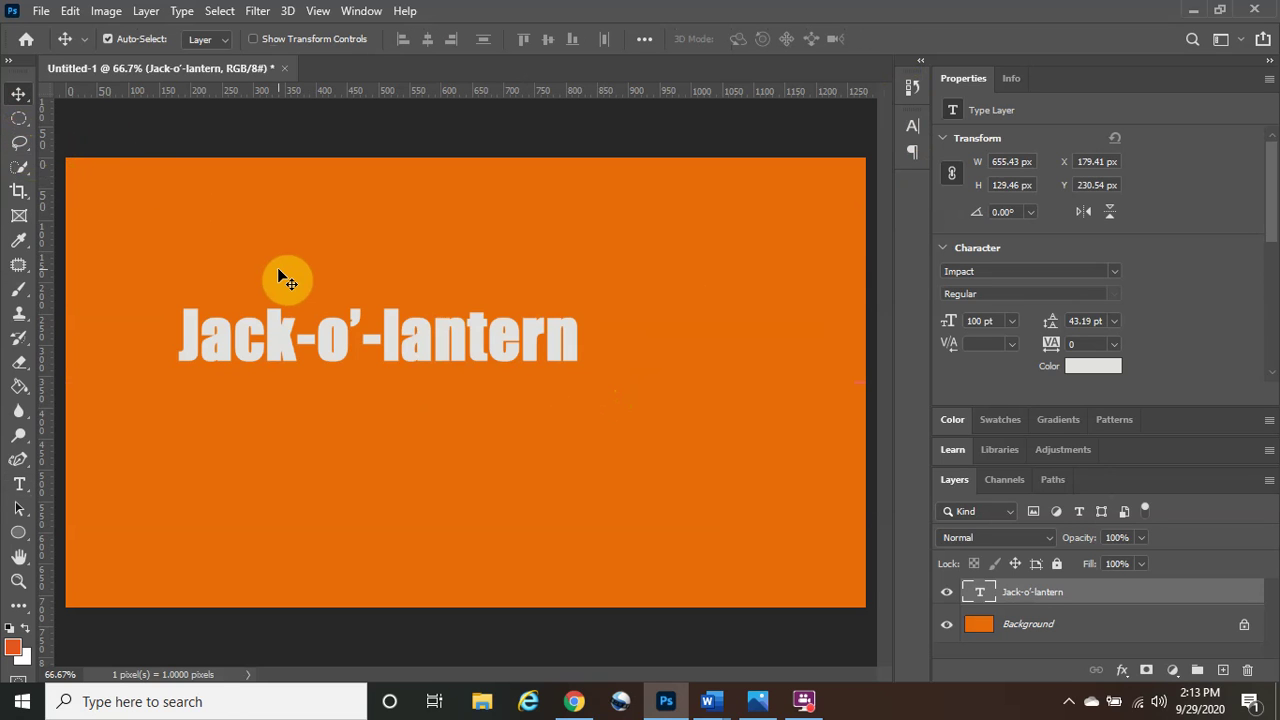
{"action": "key", "text": "ctrl"}
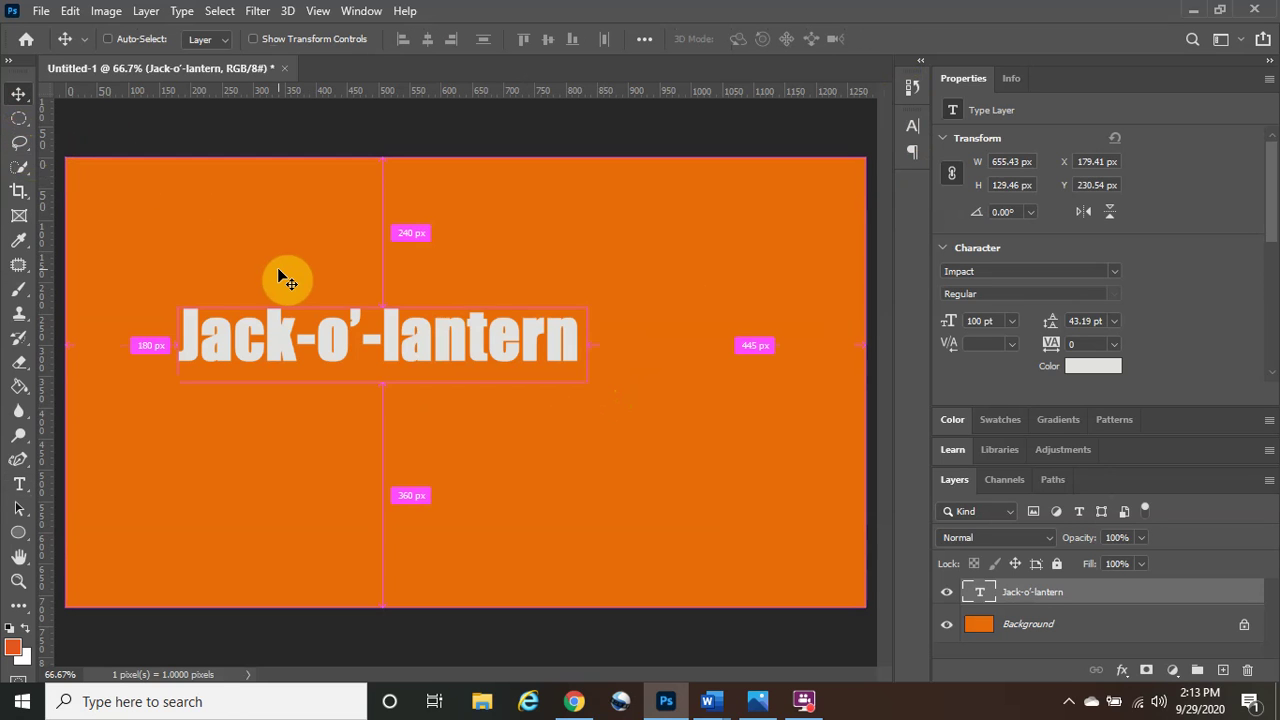
{"action": "key", "text": "ctrl+t"}
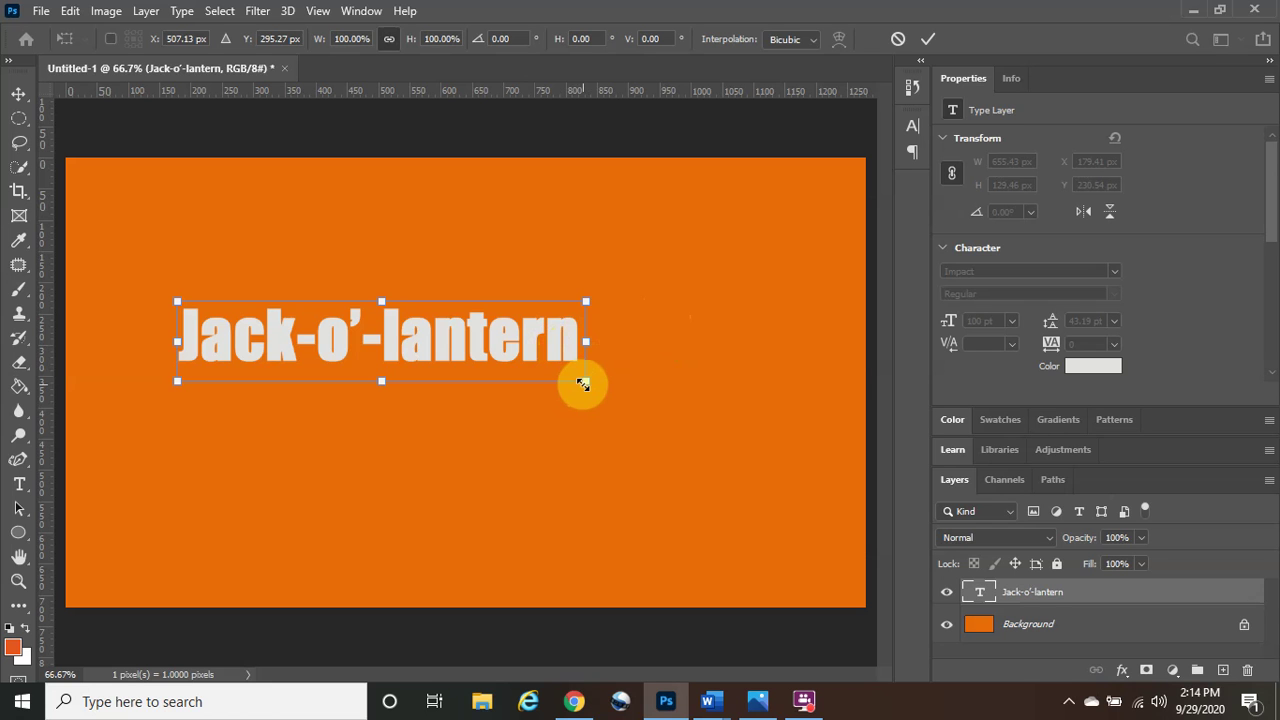
{"action": "left_click_drag", "start_coordinate": [586, 389], "coordinate": [758, 518]}
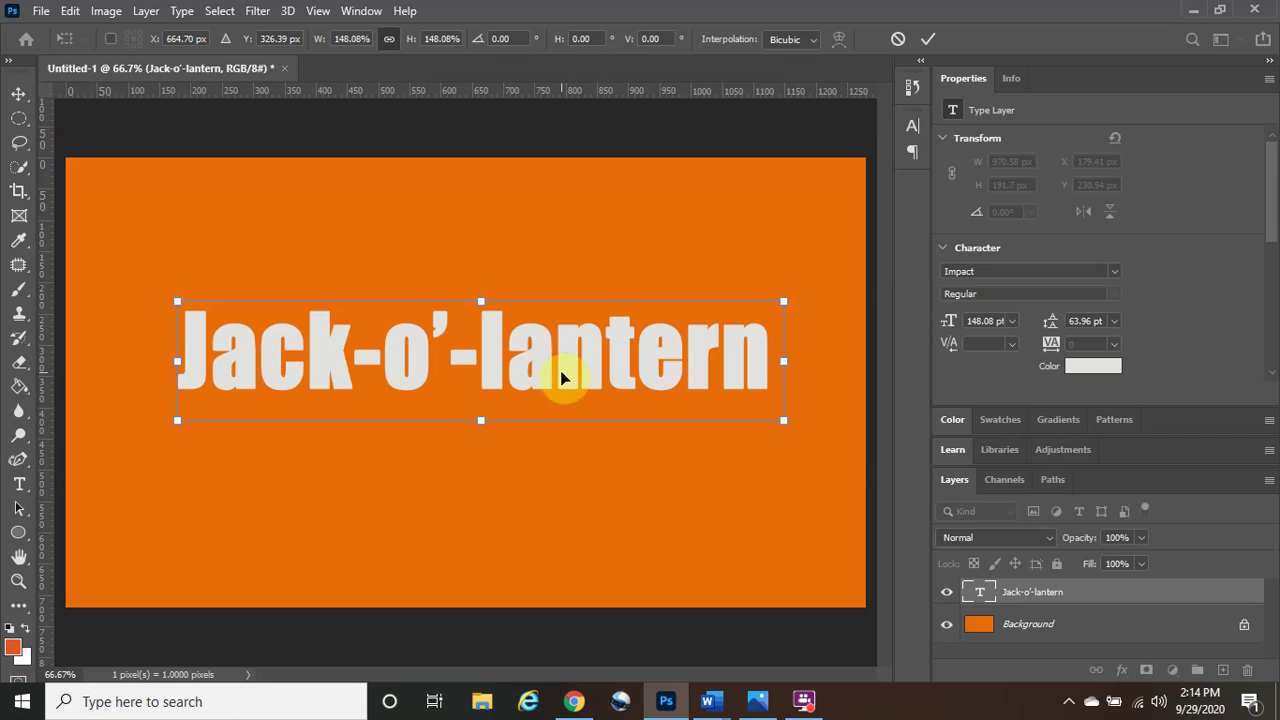
{"action": "left_click_drag", "start_coordinate": [545, 369], "coordinate": [530, 369]}
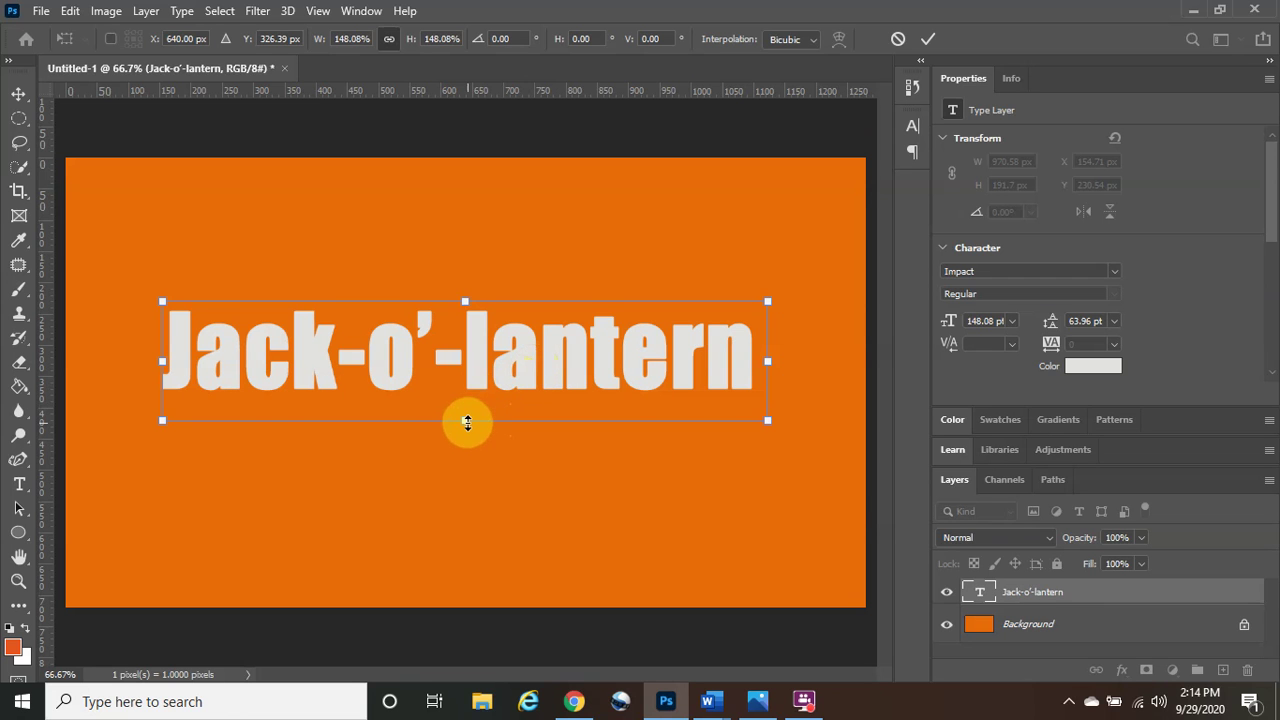
{"action": "left_click_drag", "start_coordinate": [467, 421], "coordinate": [453, 541]}
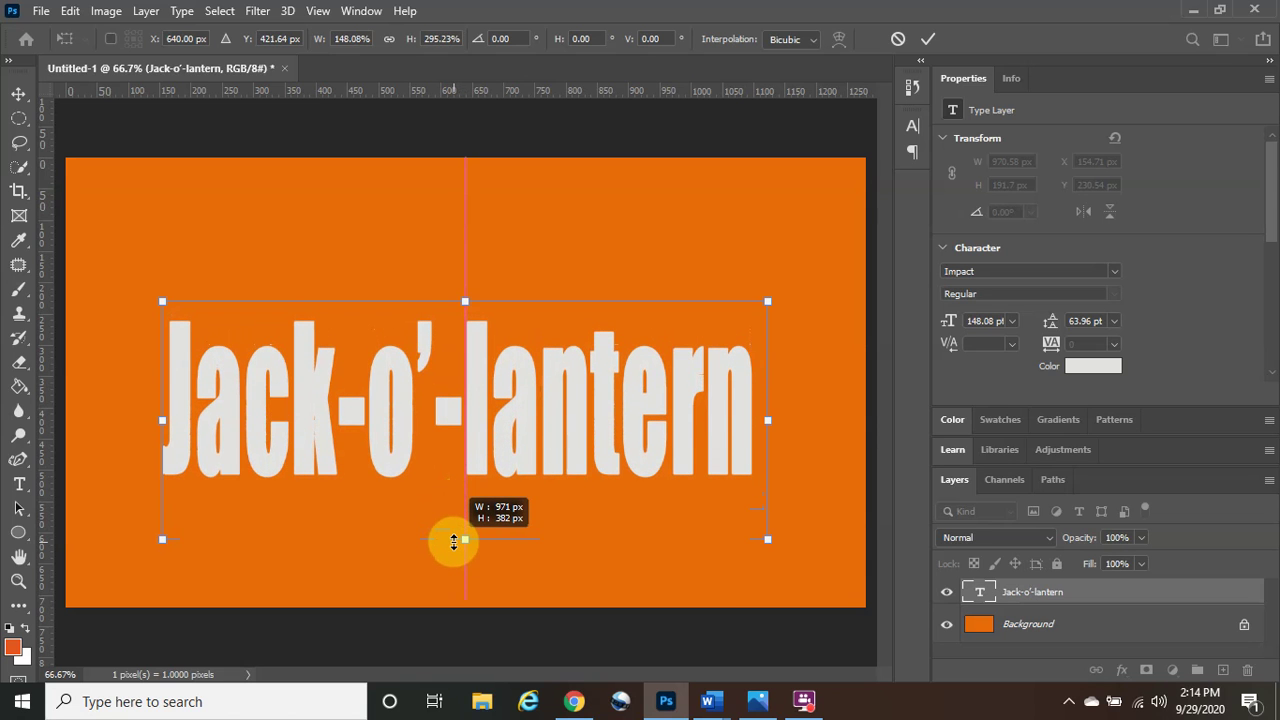
{"action": "left_click_drag", "start_coordinate": [411, 399], "coordinate": [405, 381]}
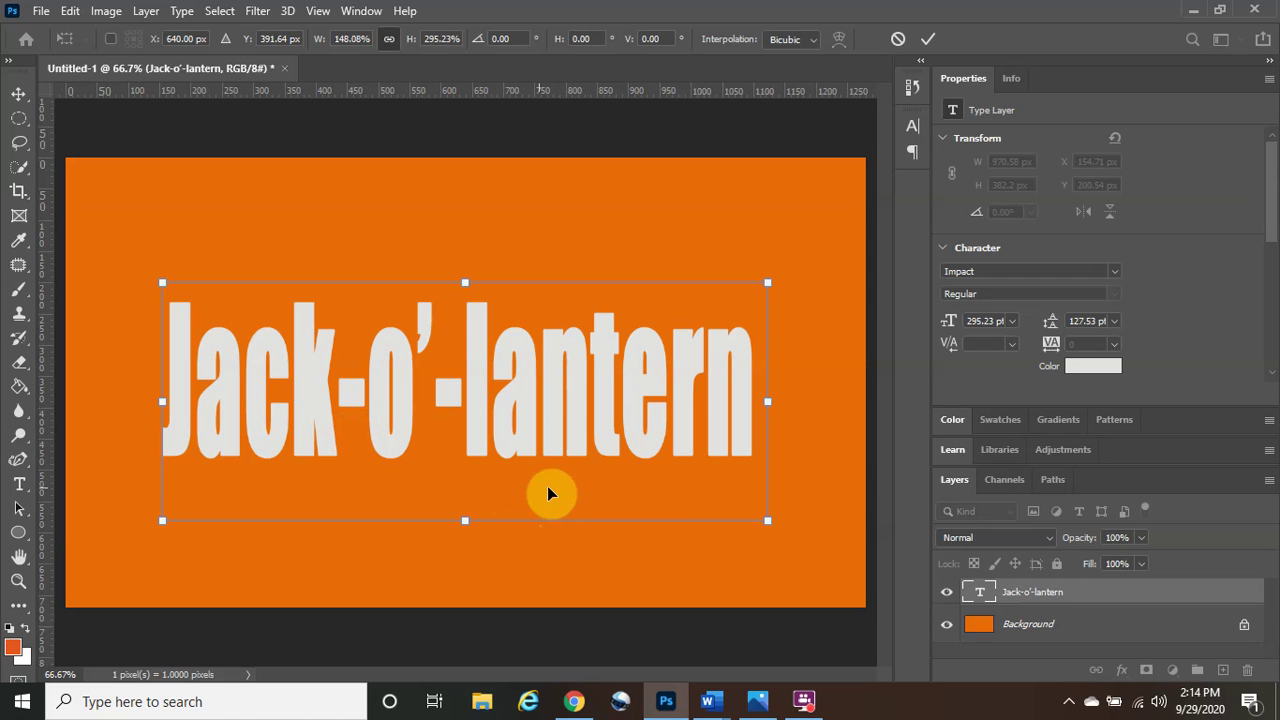
{"action": "left_click", "coordinate": [928, 40]}
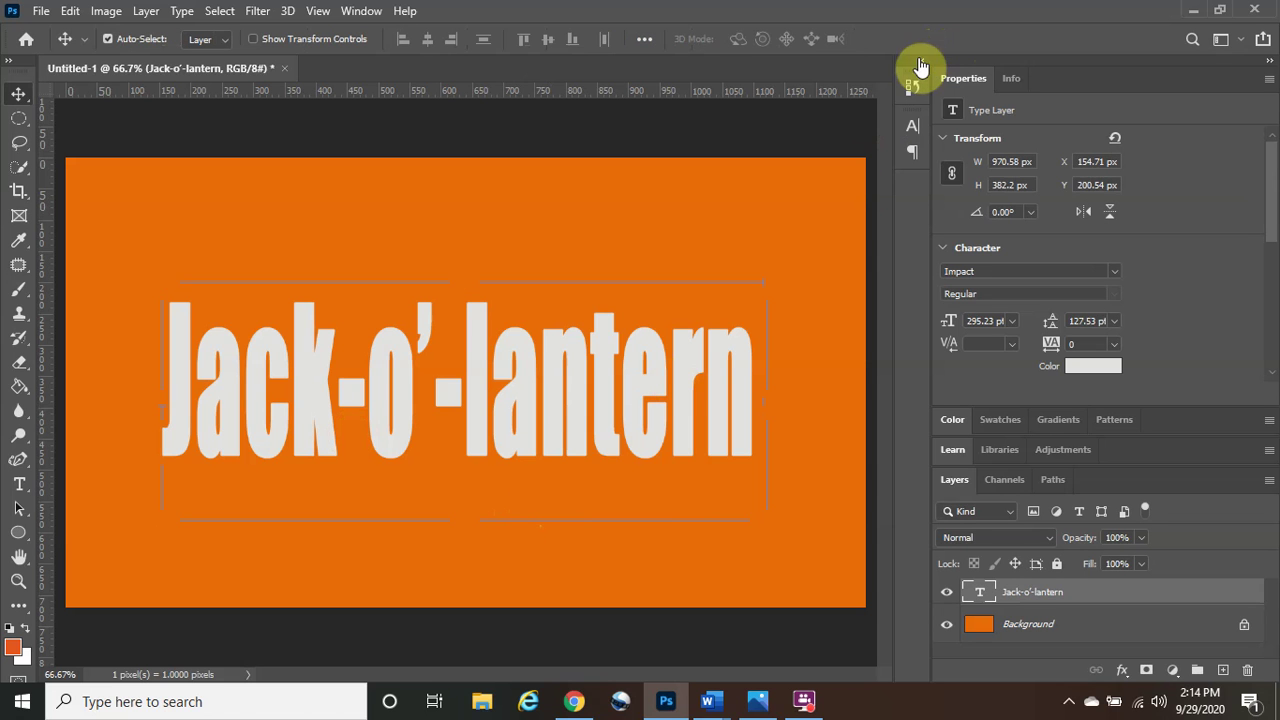
{"action": "left_click", "coordinate": [770, 705]}
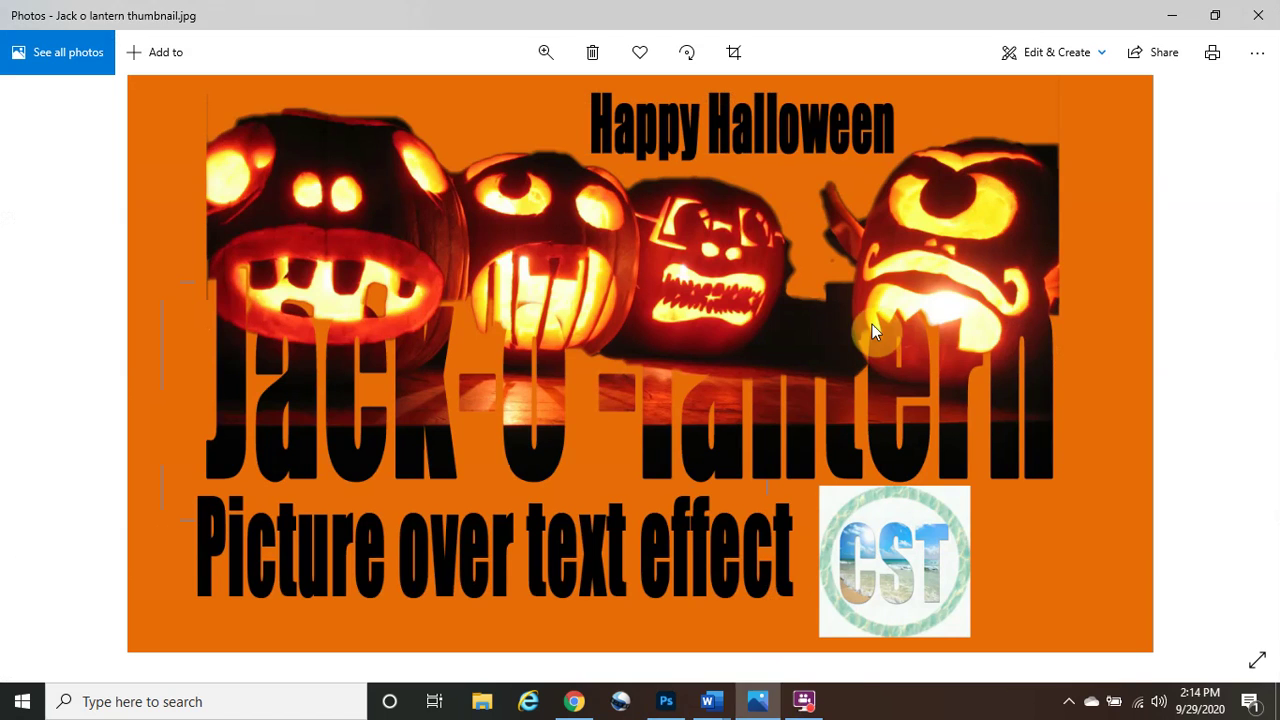
{"action": "left_click", "coordinate": [1214, 11]}
{"action": "left_click_drag", "start_coordinate": [911, 89], "coordinate": [1164, 78]}
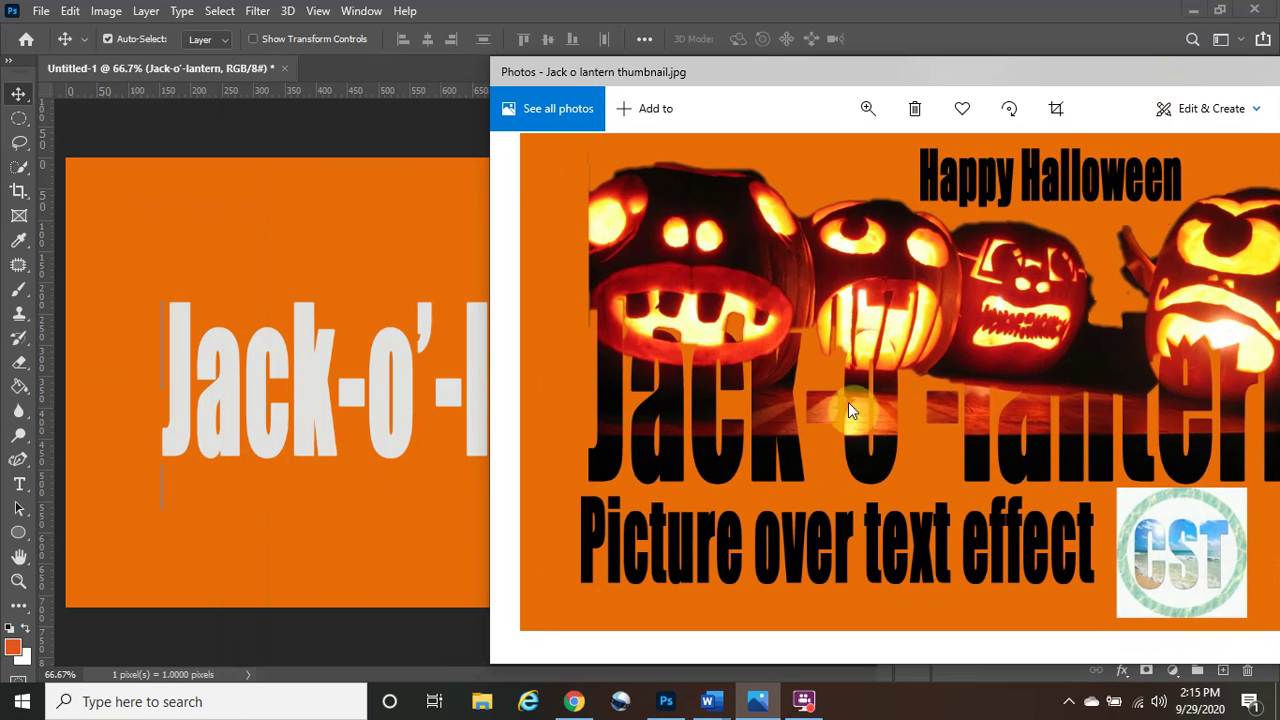
{"action": "left_click_drag", "start_coordinate": [862, 84], "coordinate": [896, 81]}
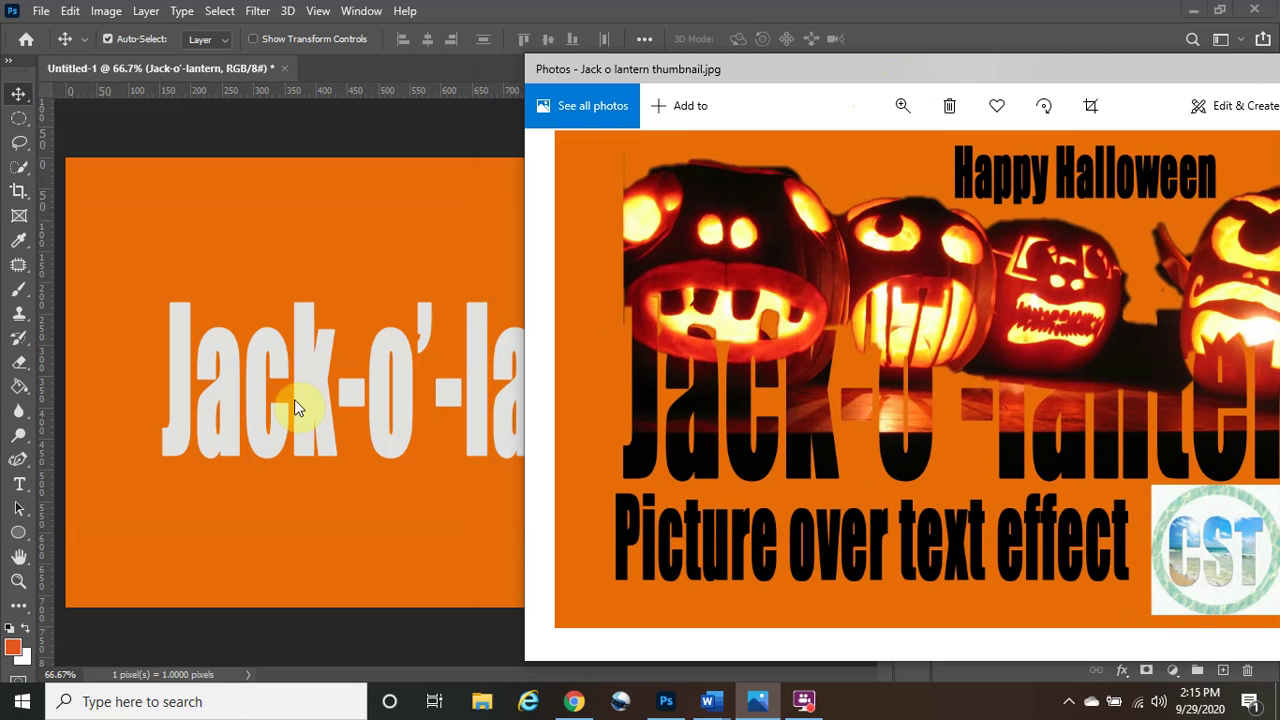
{"action": "left_click_drag", "start_coordinate": [1074, 80], "coordinate": [772, 60]}
{"action": "left_click", "coordinate": [1114, 64]}
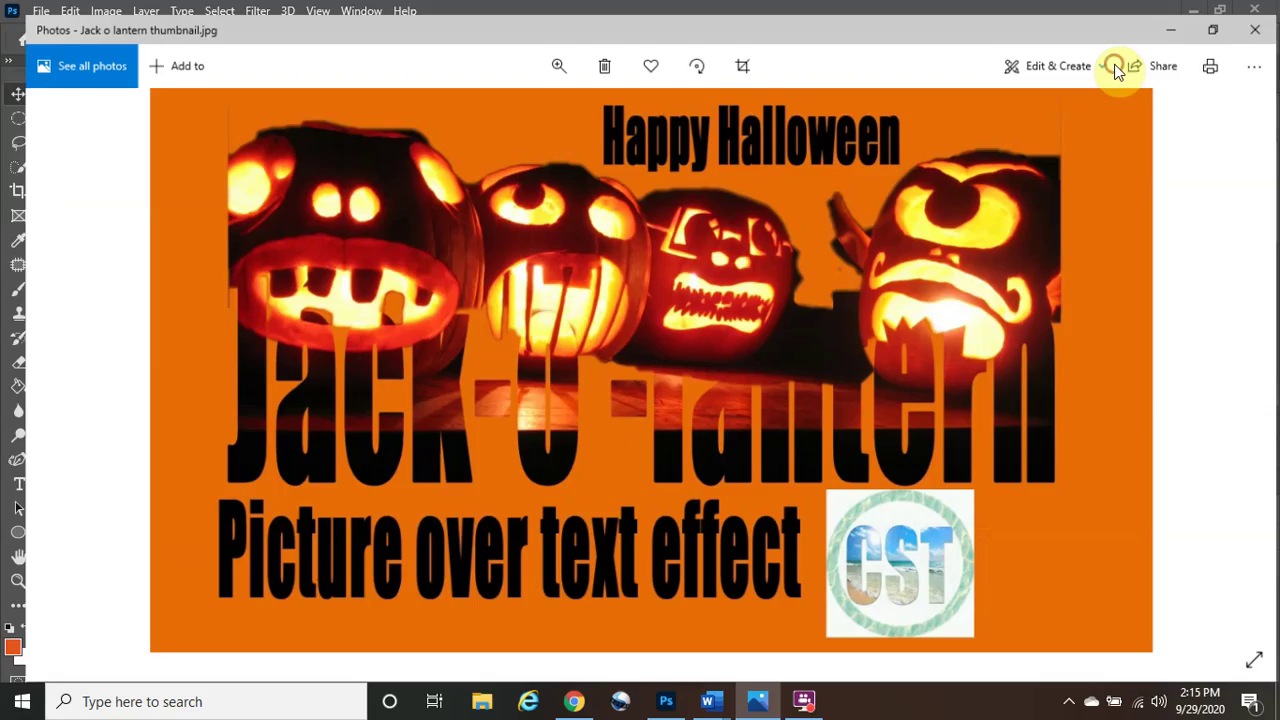
{"action": "left_click", "coordinate": [1175, 12]}
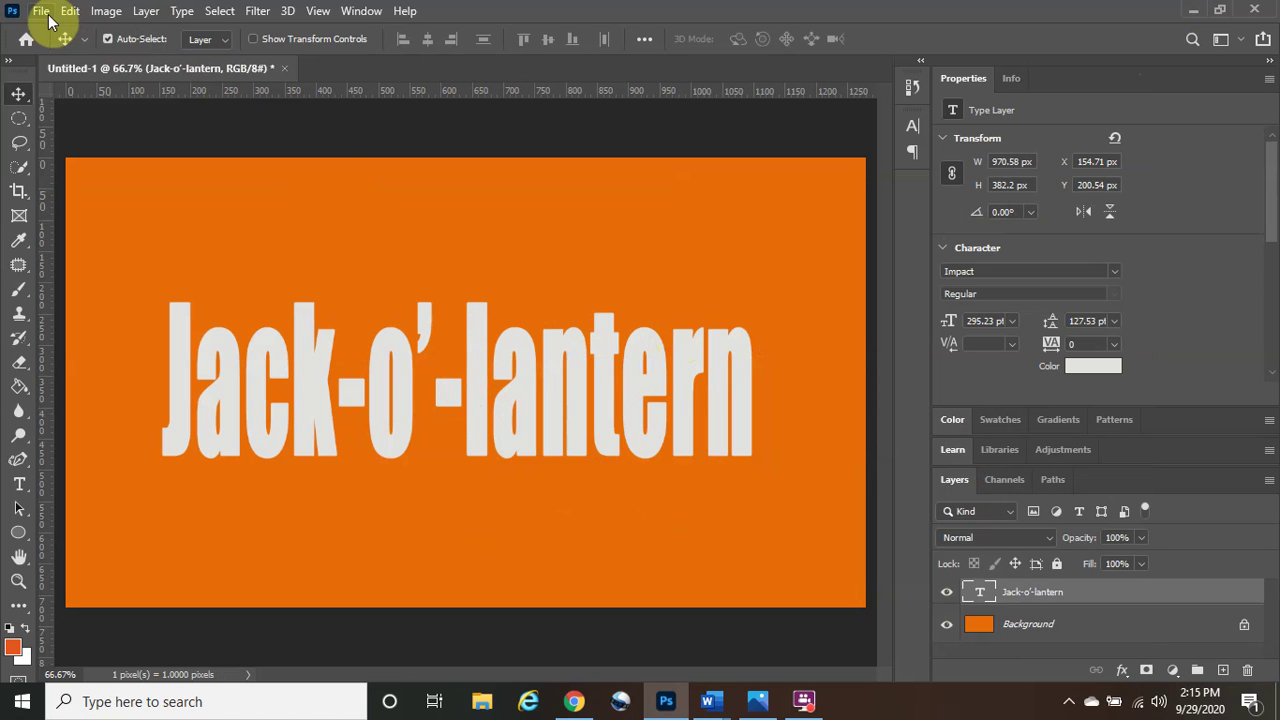
Start opening an image and browse the project's Main content folder as extra-large thumbnails.
{"action": "mouse_move", "coordinate": [578, 697]}
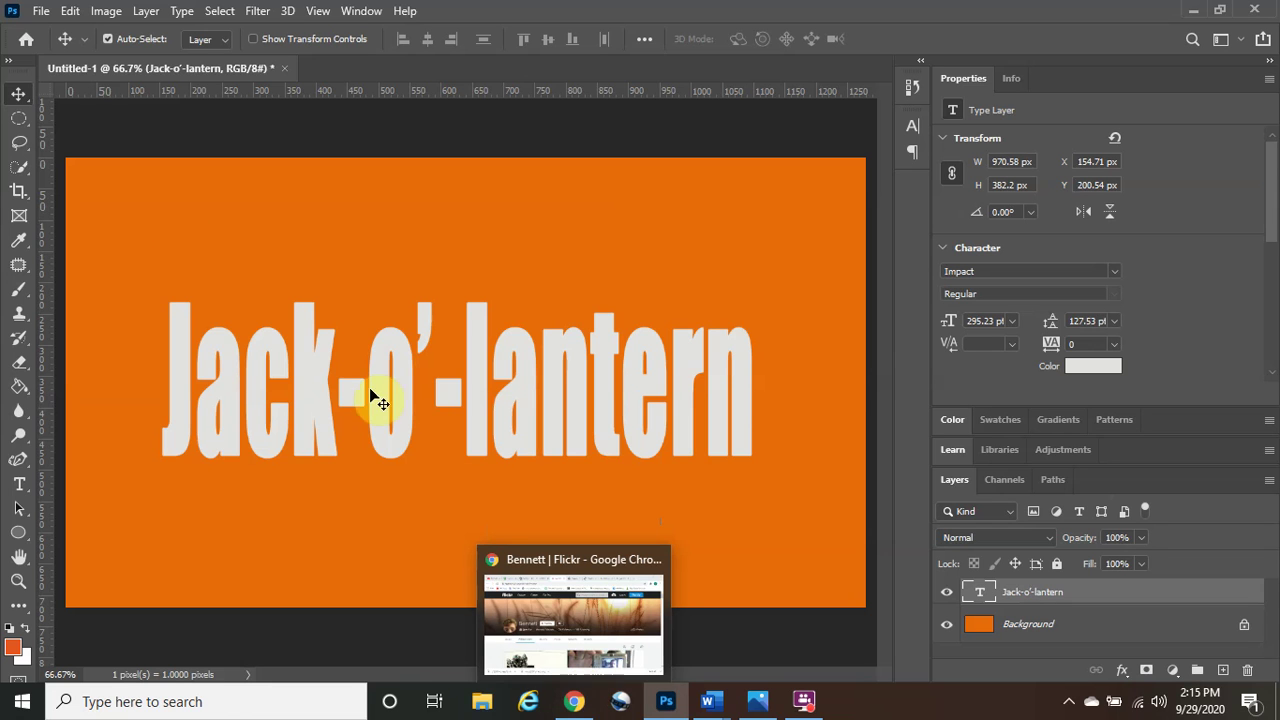
{"action": "left_click", "coordinate": [43, 12]}
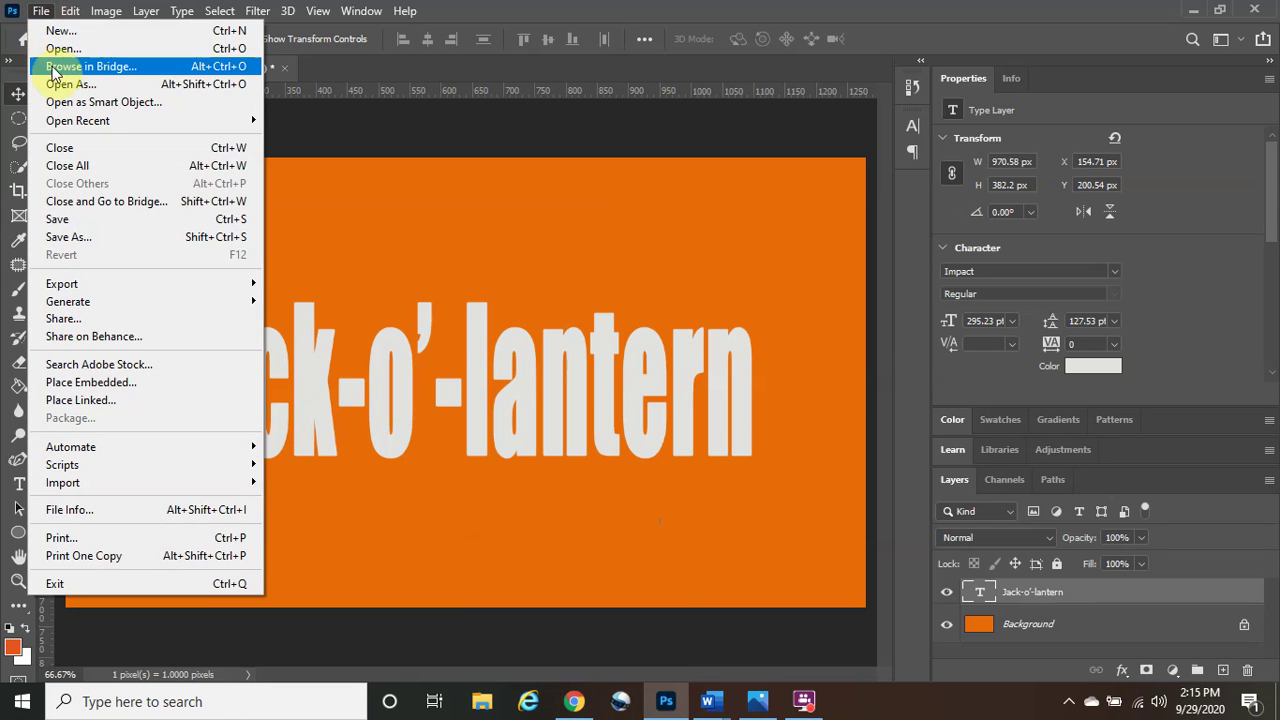
{"action": "left_click", "coordinate": [57, 47]}
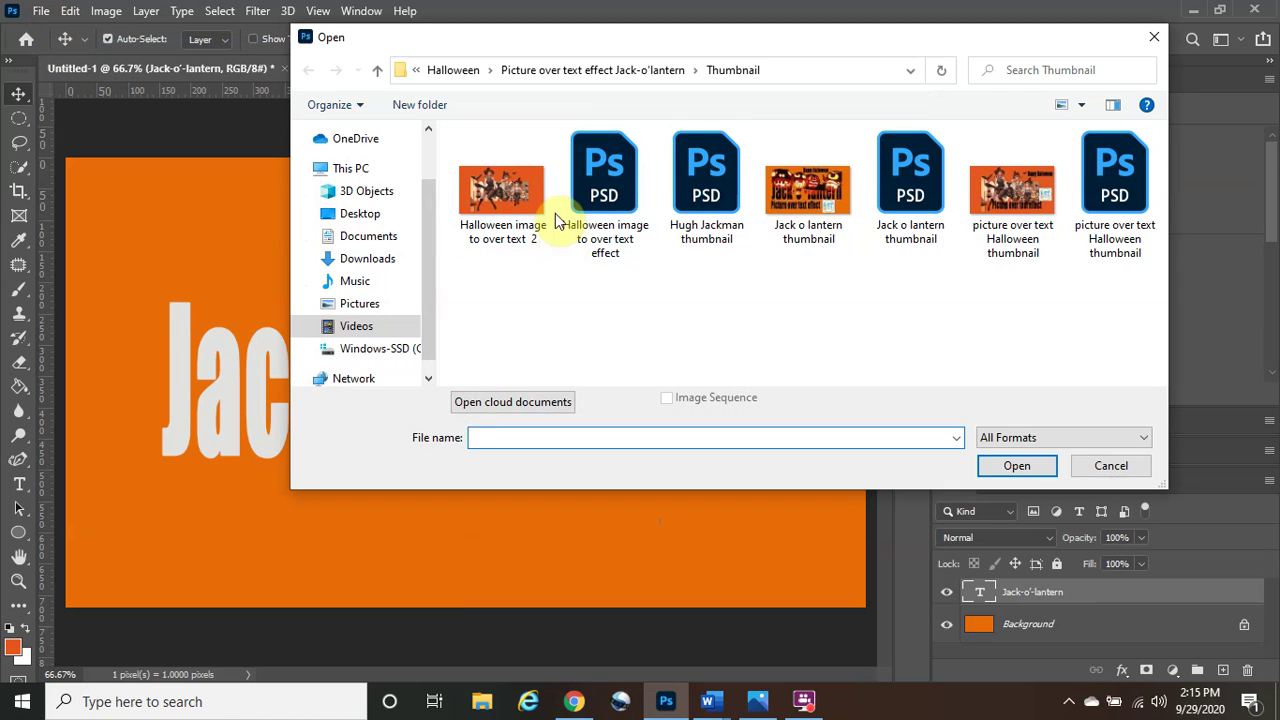
{"action": "left_click", "coordinate": [566, 72]}
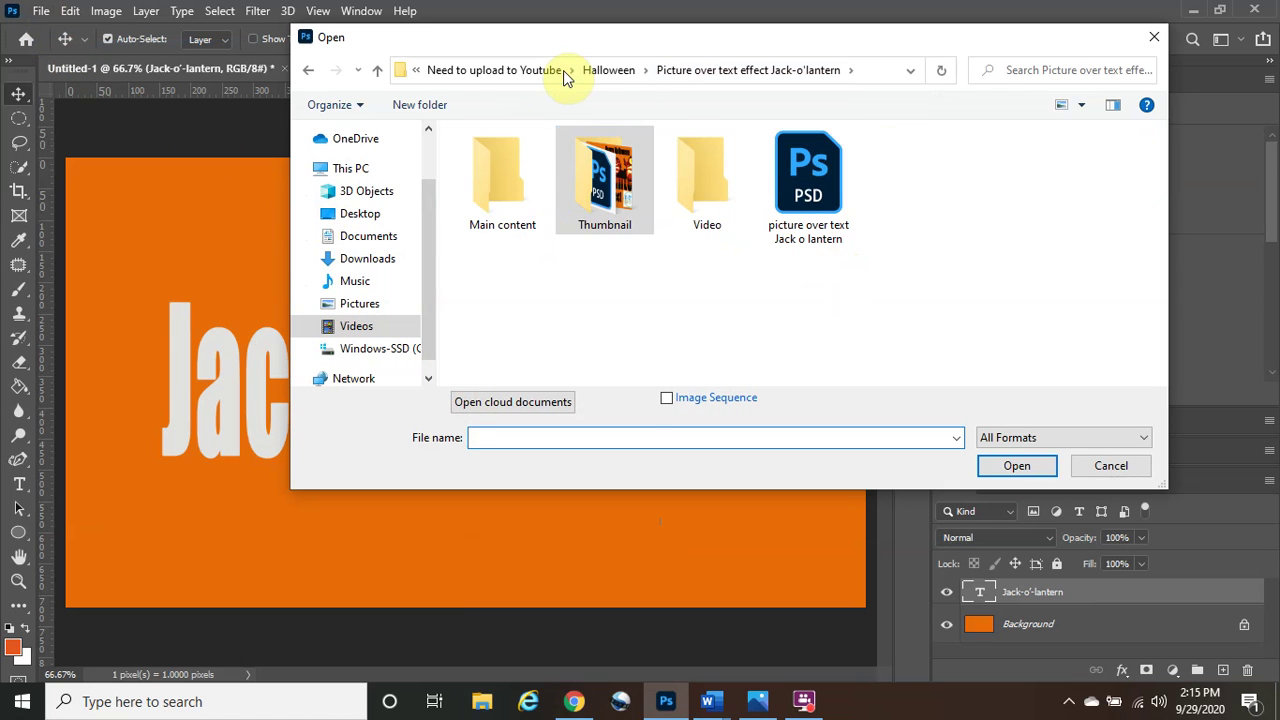
{"action": "left_click", "coordinate": [500, 206]}
{"action": "double_click", "coordinate": [500, 206]}
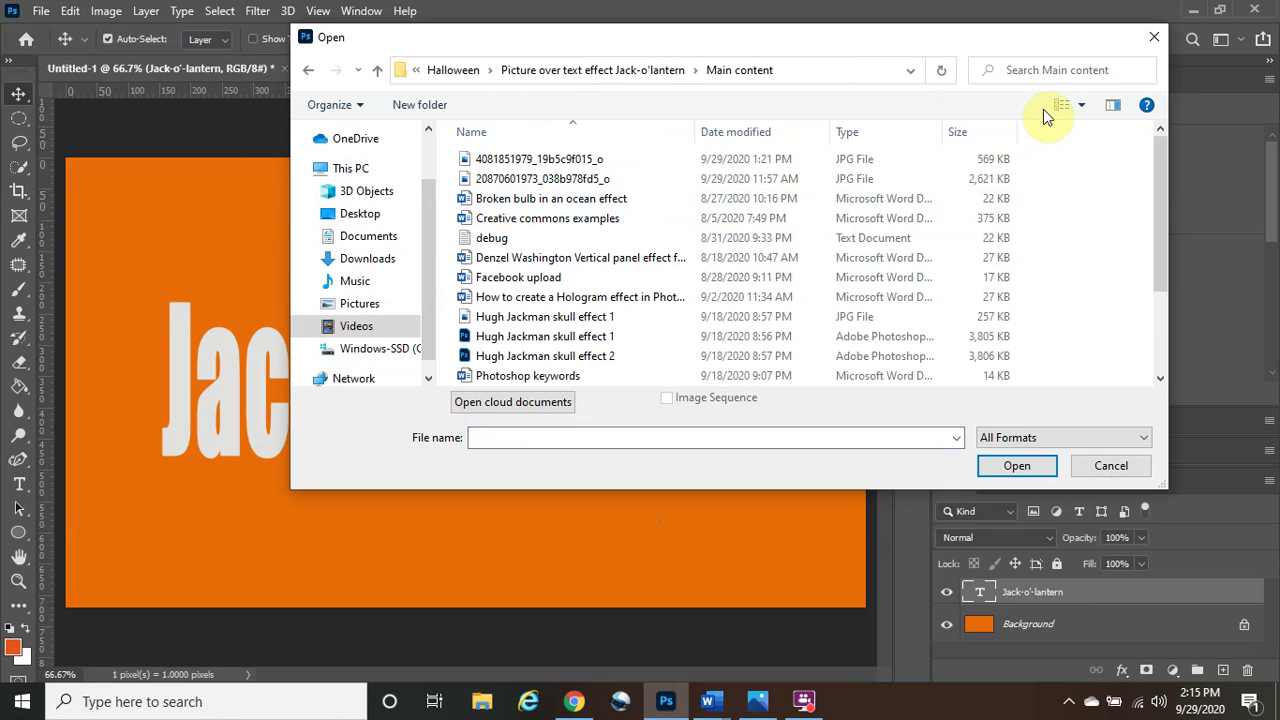
{"action": "left_click", "coordinate": [1079, 108]}
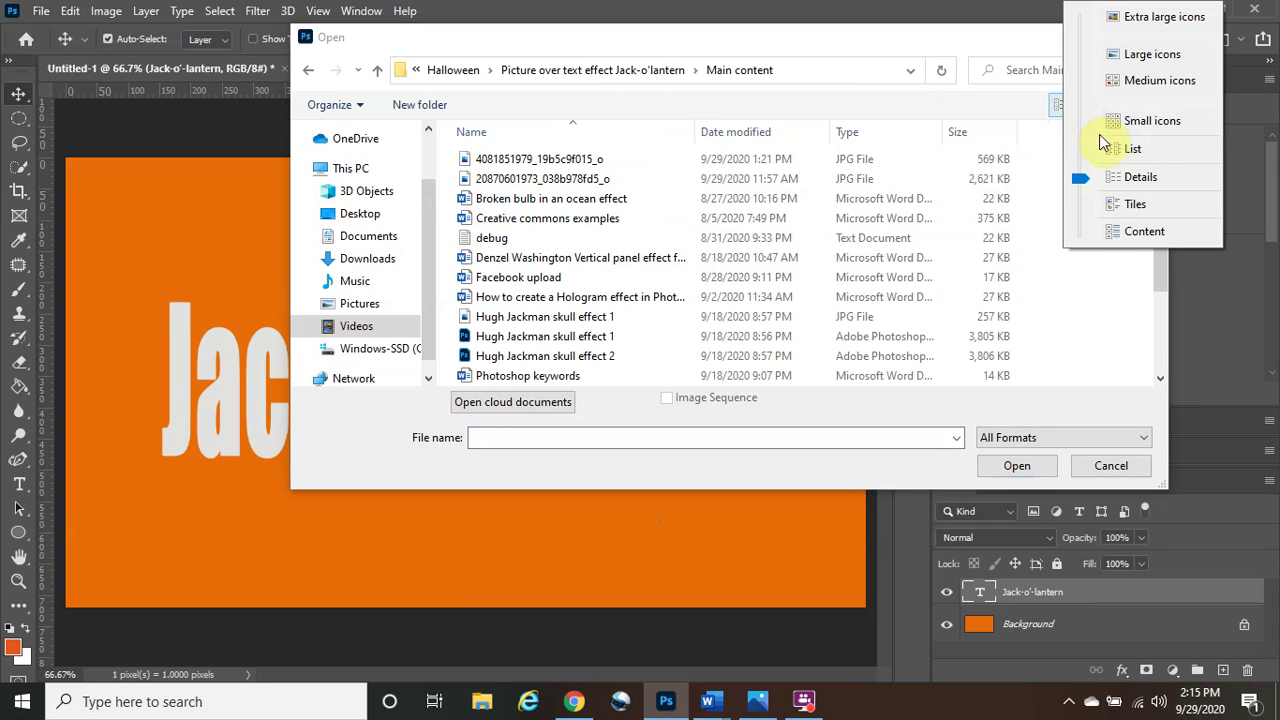
{"action": "left_click", "coordinate": [1160, 17]}
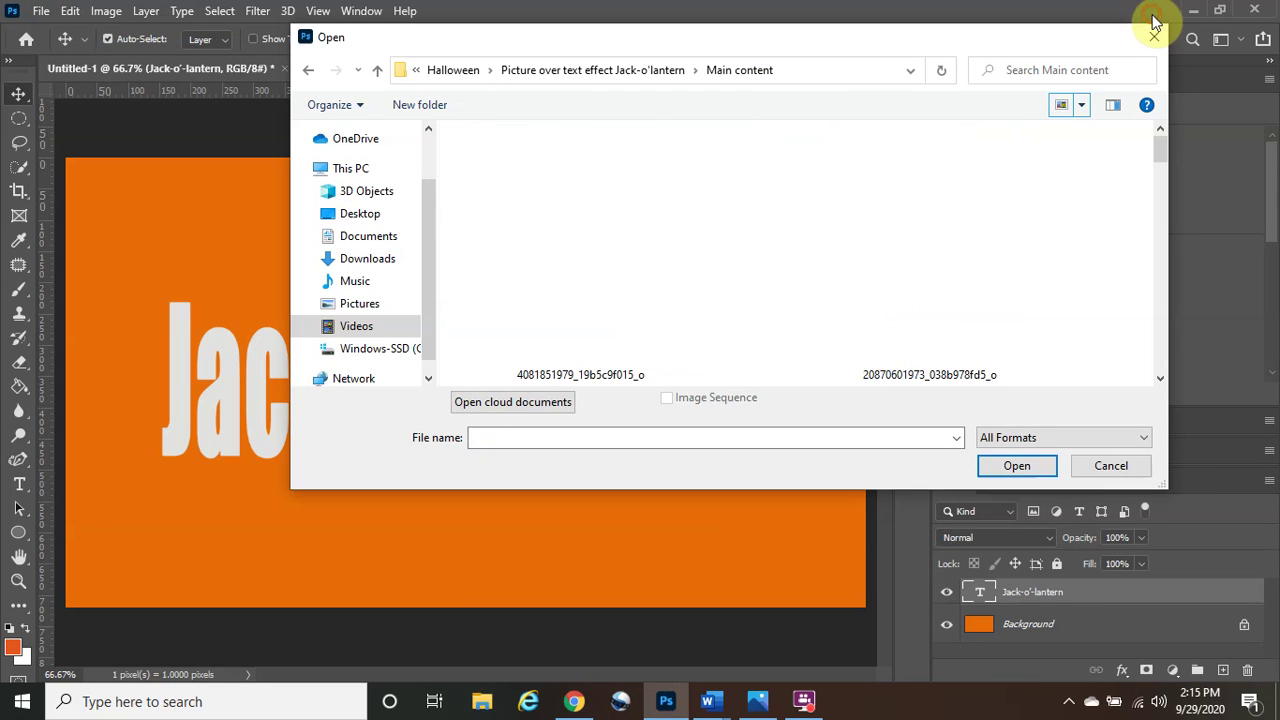
{"action": "scroll", "coordinate": [757, 329], "scroll_direction": "down", "scroll_amount": 3}
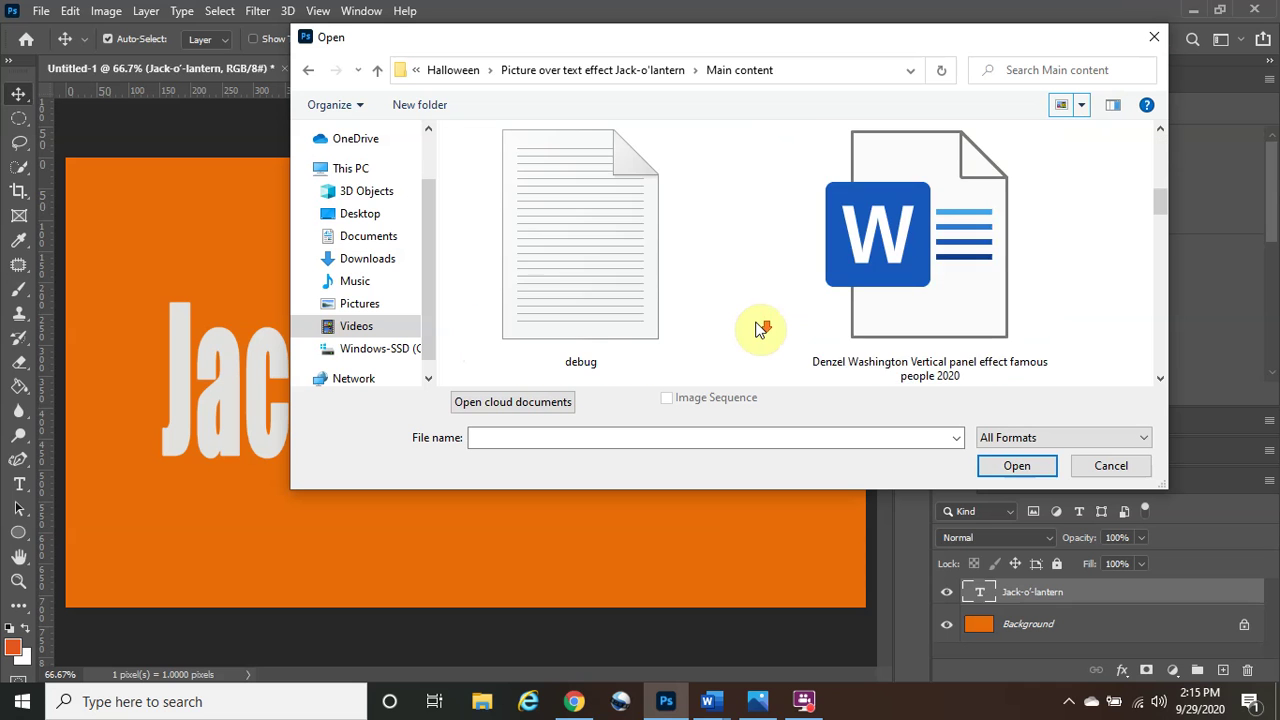
{"action": "left_click_drag", "start_coordinate": [1161, 196], "coordinate": [1175, 122]}
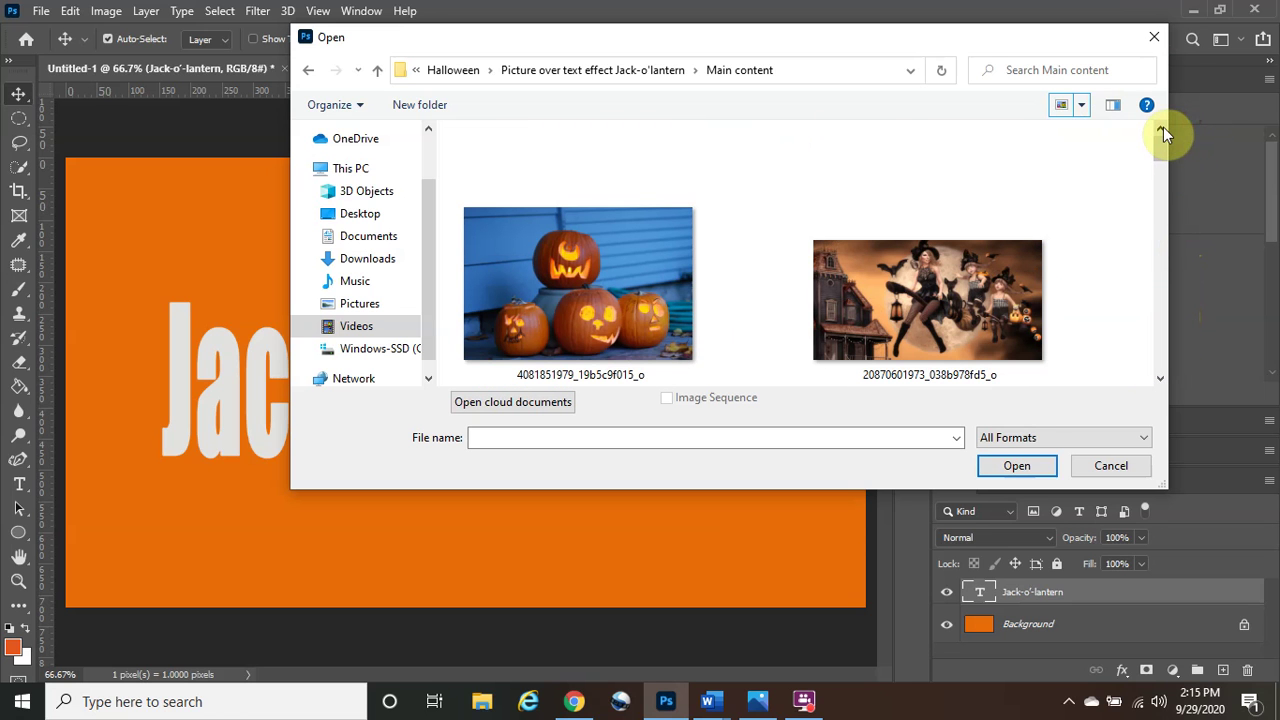
Go to Videos > Online downloads and open the photo 279269395_0ec878cb2b_o.
{"action": "left_click", "coordinate": [528, 72]}
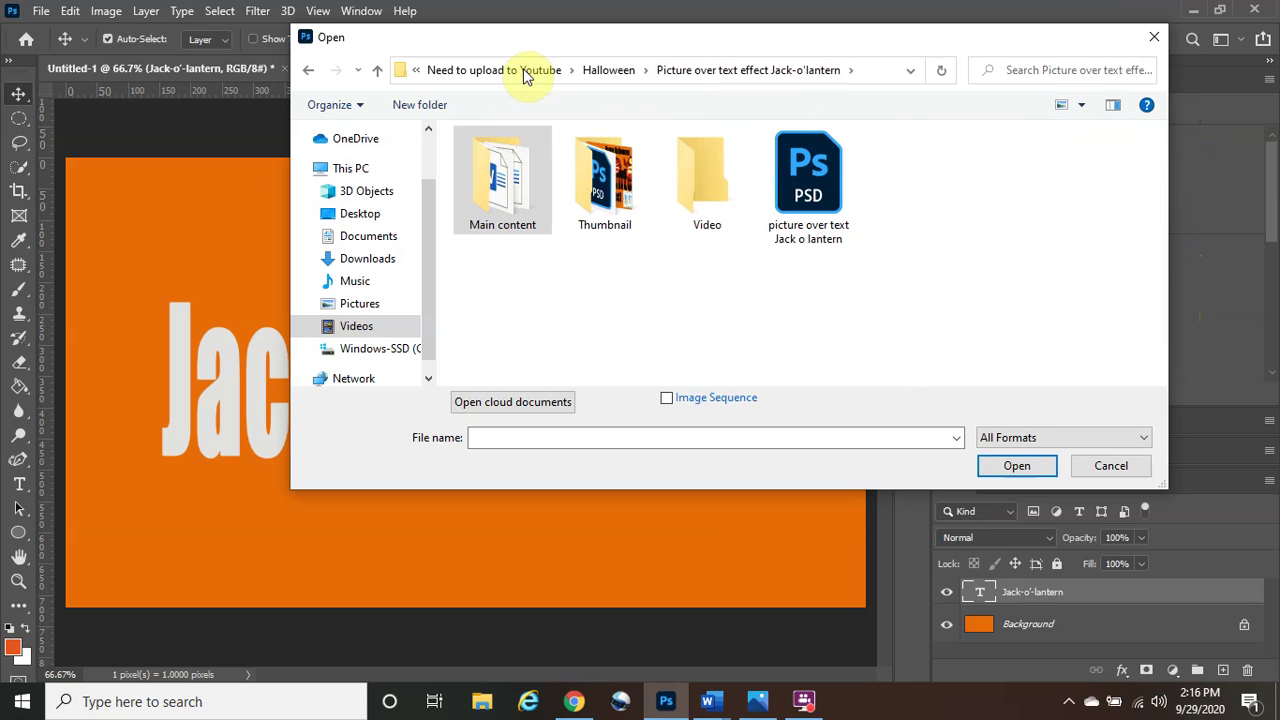
{"action": "double_click", "coordinate": [605, 176]}
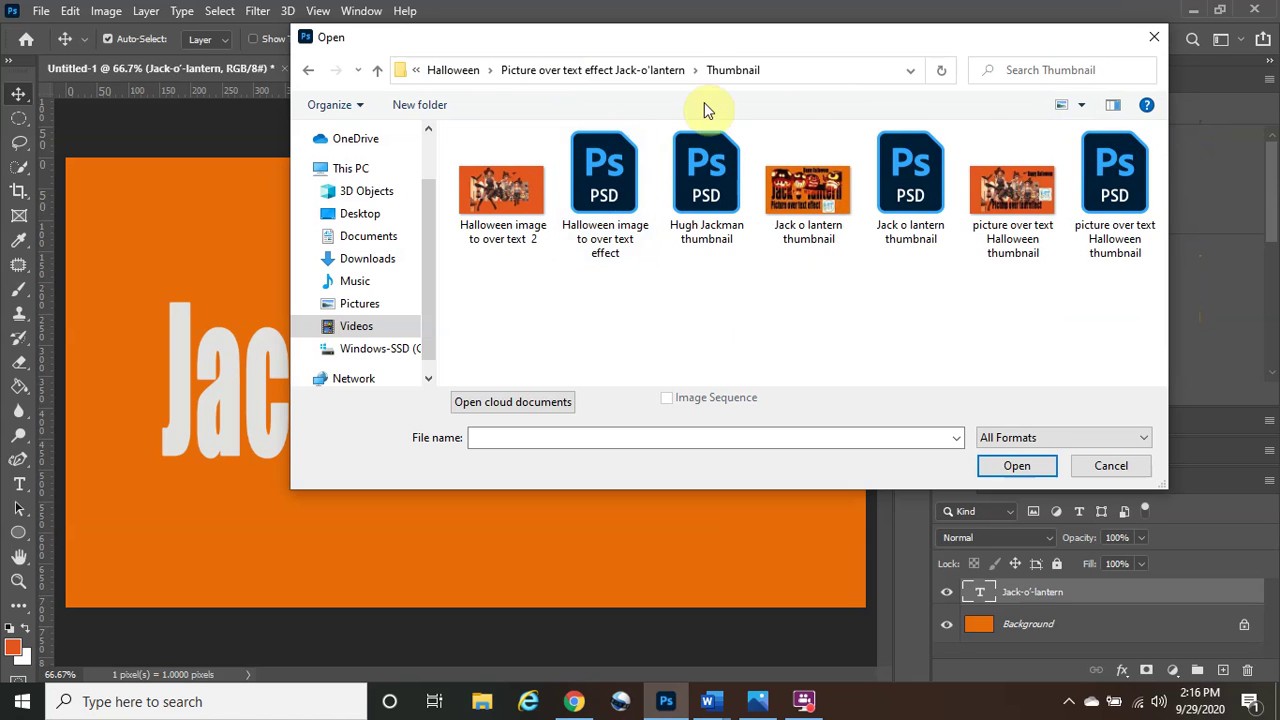
{"action": "left_click", "coordinate": [640, 69]}
{"action": "left_click", "coordinate": [709, 193]}
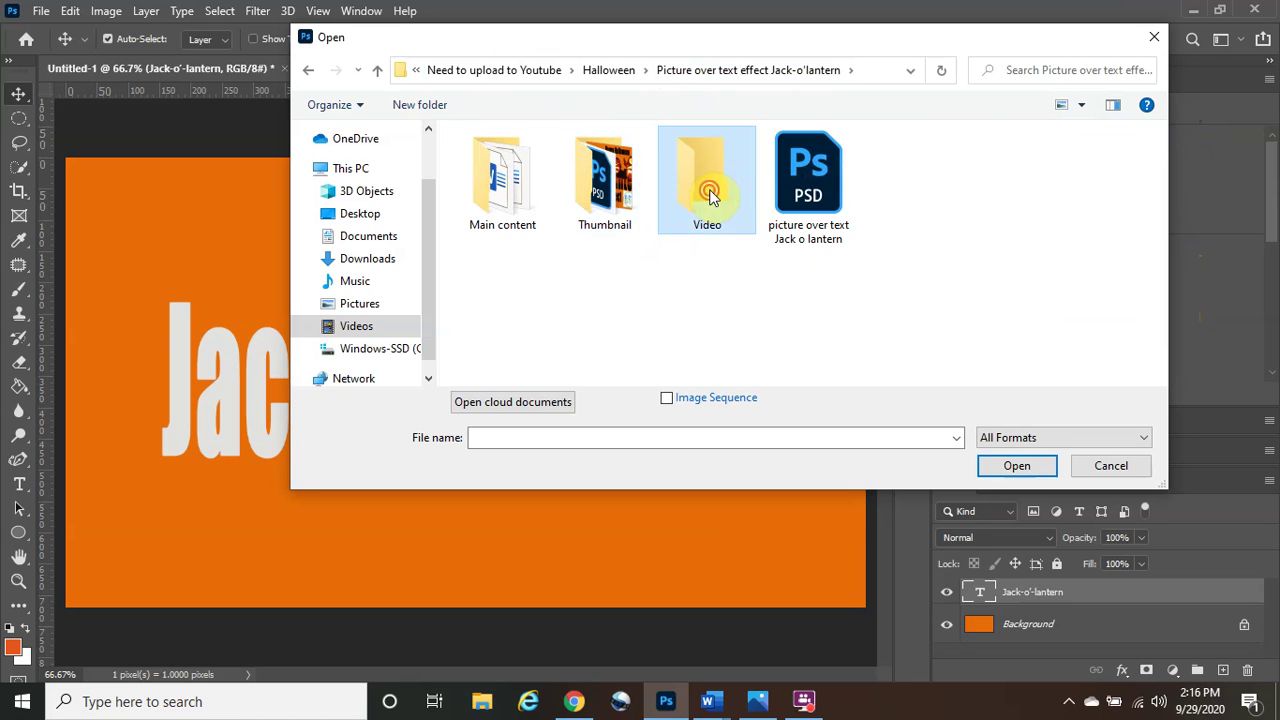
{"action": "double_click", "coordinate": [709, 193]}
{"action": "left_click", "coordinate": [594, 75]}
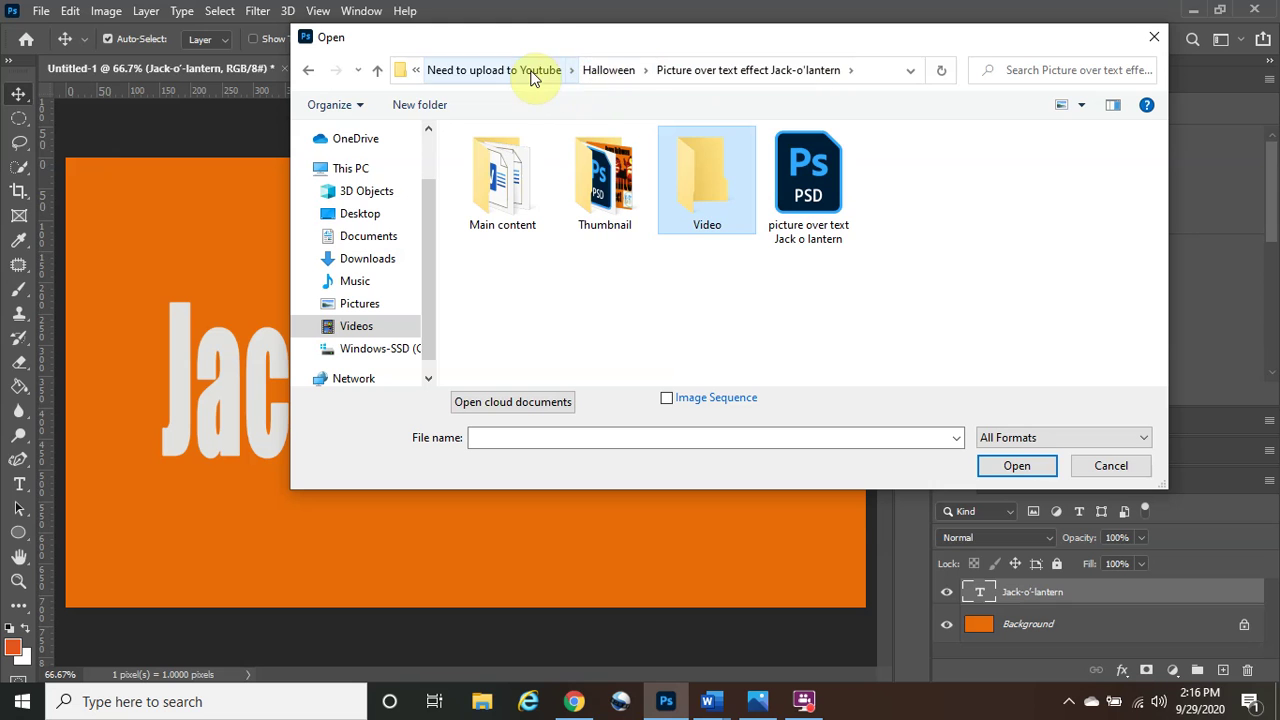
{"action": "left_click", "coordinate": [368, 332]}
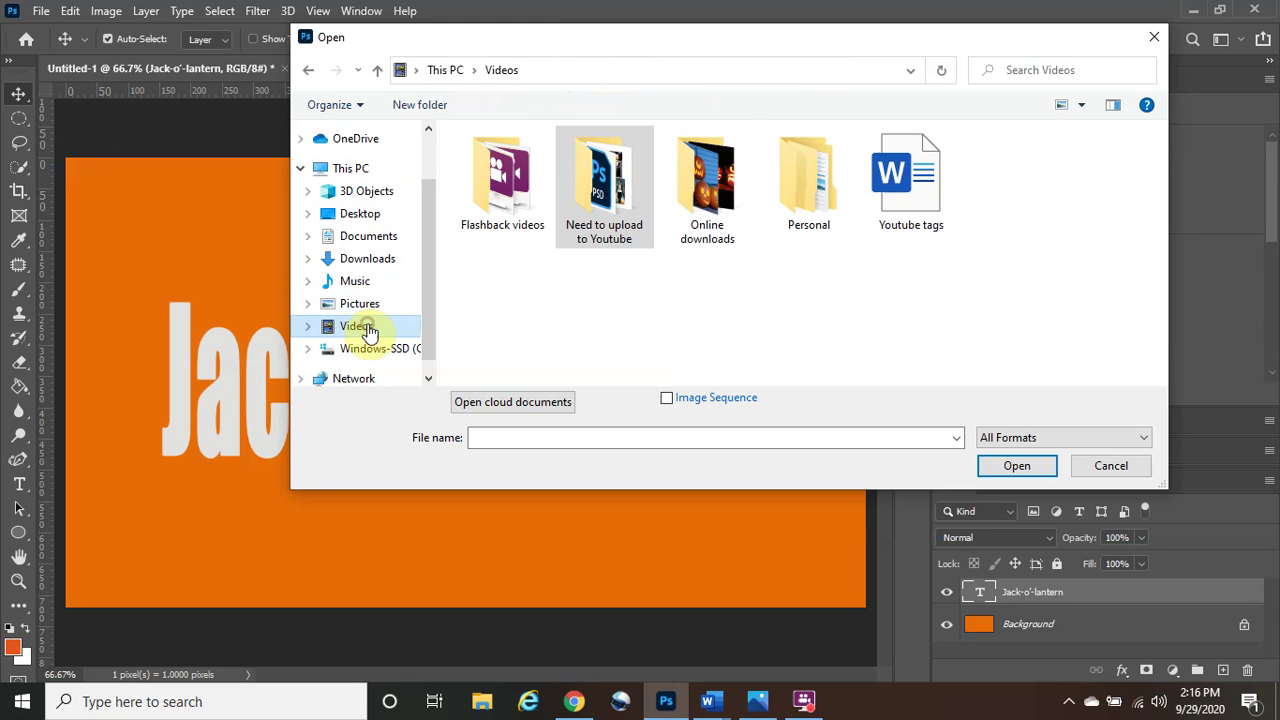
{"action": "double_click", "coordinate": [690, 179]}
{"action": "left_click", "coordinate": [820, 188]}
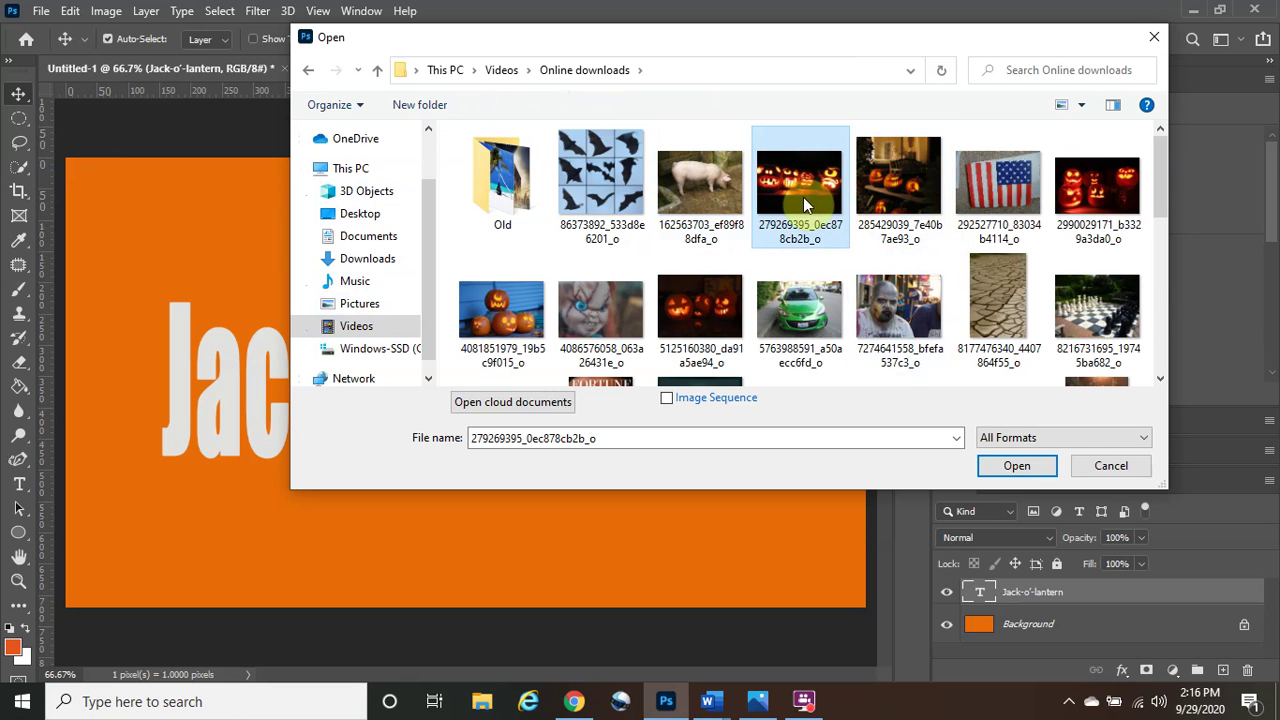
{"action": "left_click", "coordinate": [998, 466]}
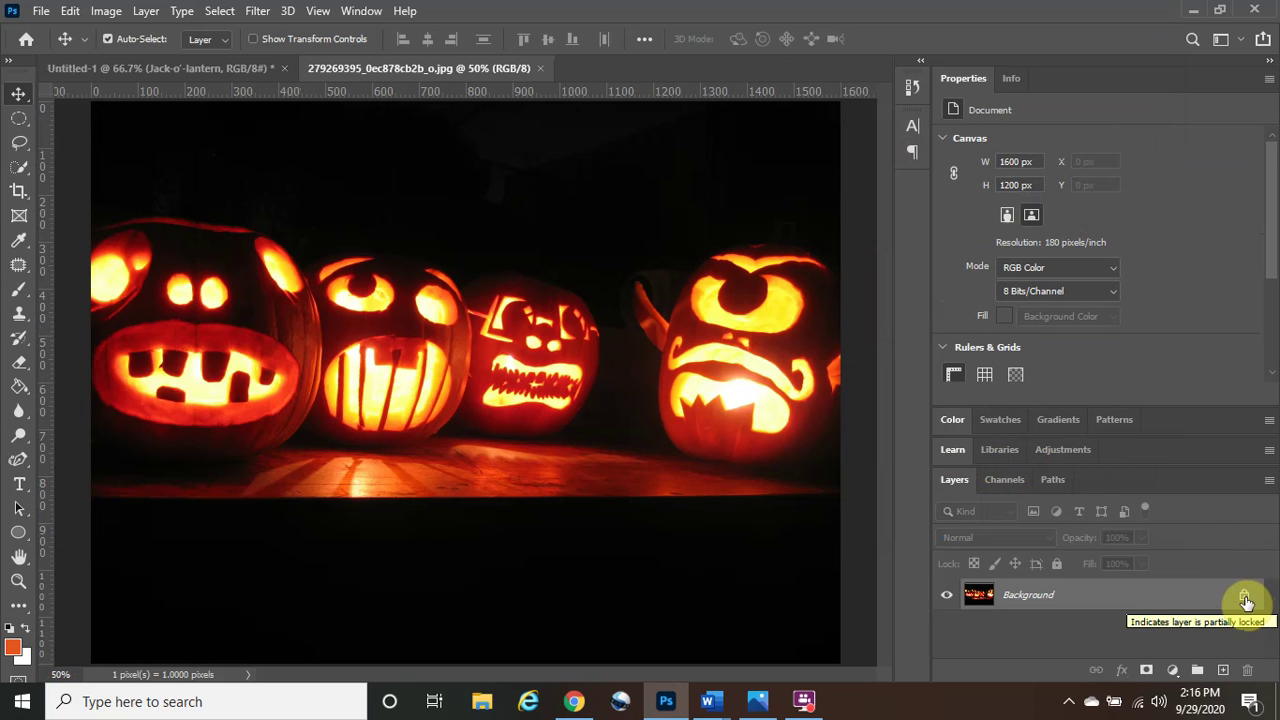
Unlock the photo's Background layer and drag it onto the Untitled-1 canvas.
{"action": "left_click", "coordinate": [1245, 598]}
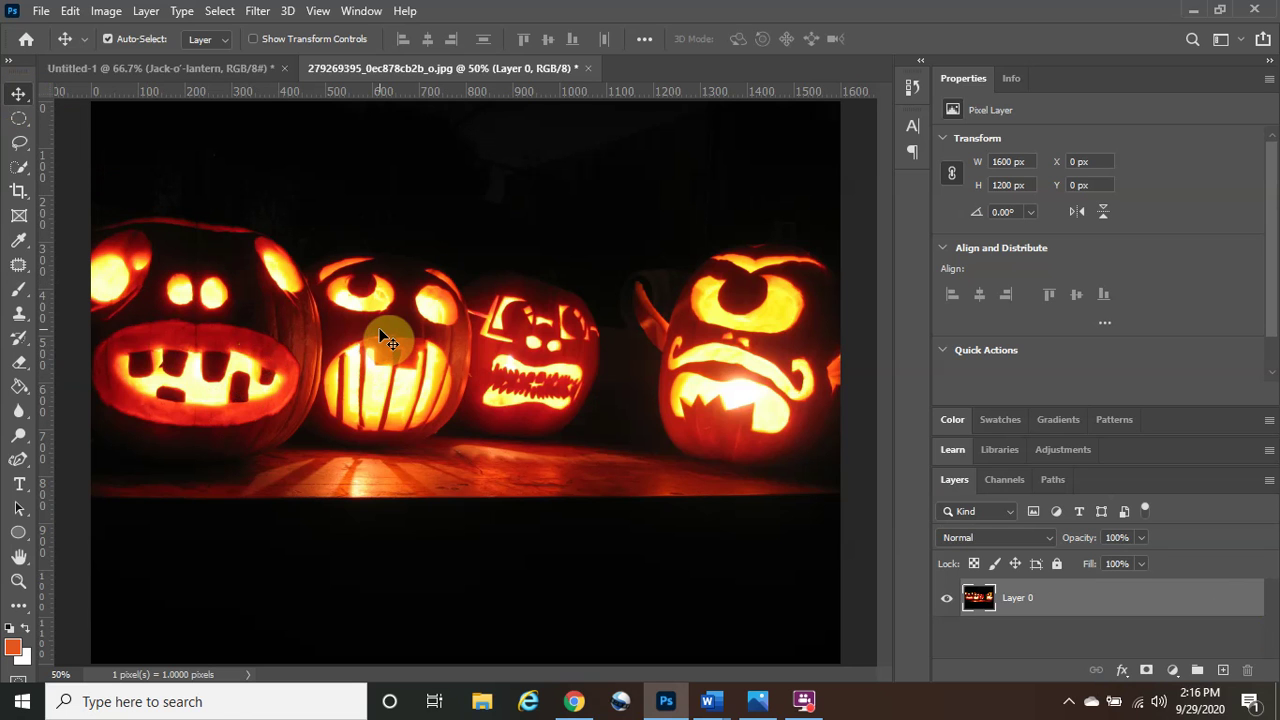
{"action": "left_click_drag", "start_coordinate": [380, 330], "coordinate": [269, 151]}
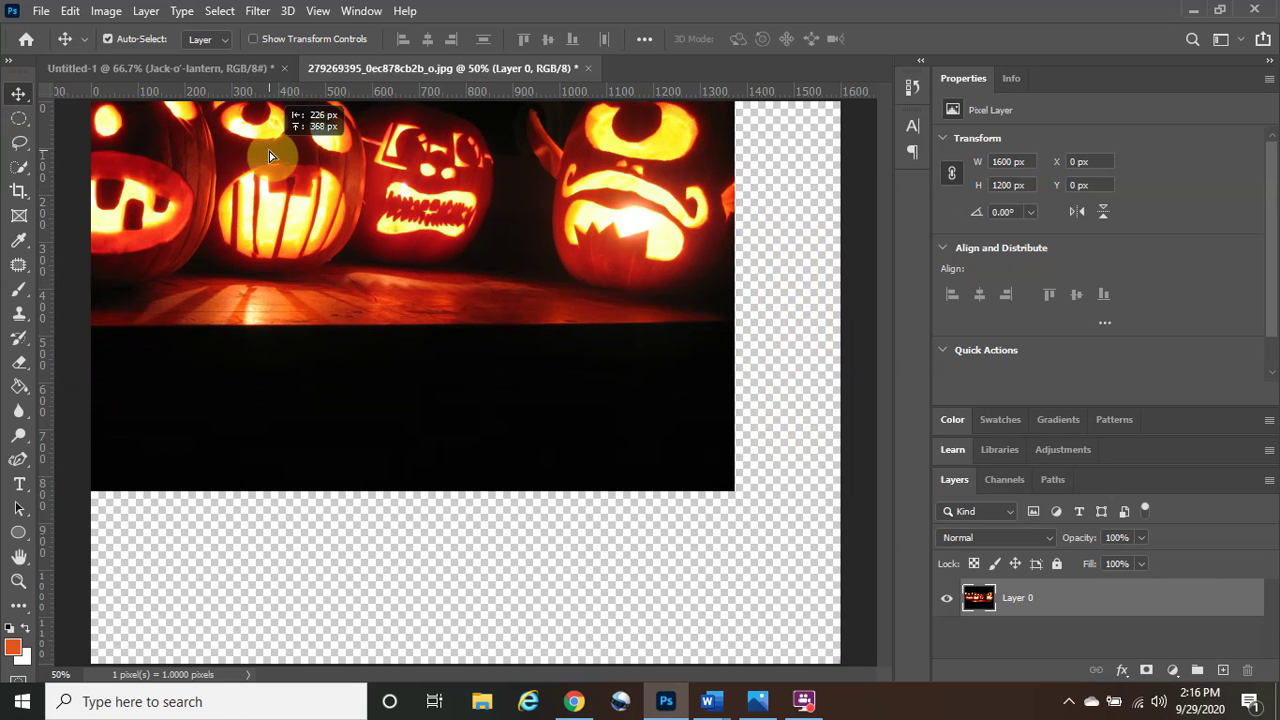
{"action": "left_click_drag", "start_coordinate": [269, 151], "coordinate": [207, 78]}
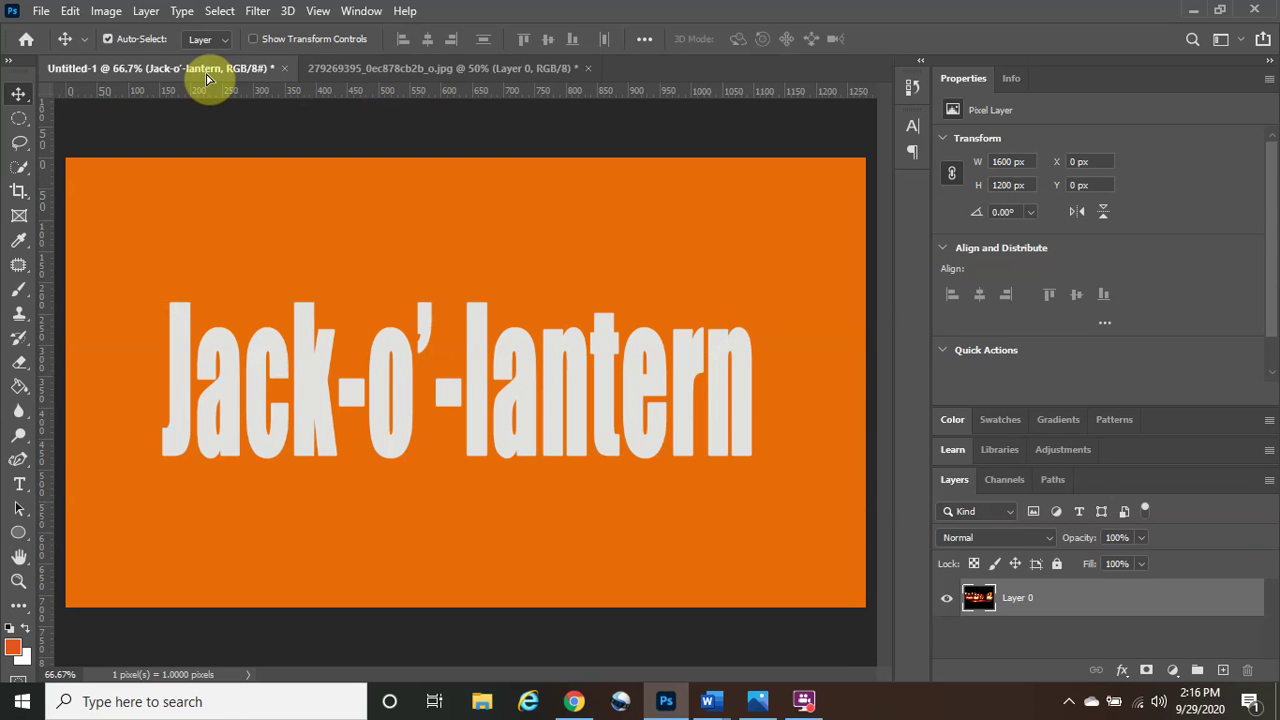
{"action": "left_click_drag", "start_coordinate": [207, 78], "coordinate": [262, 263]}
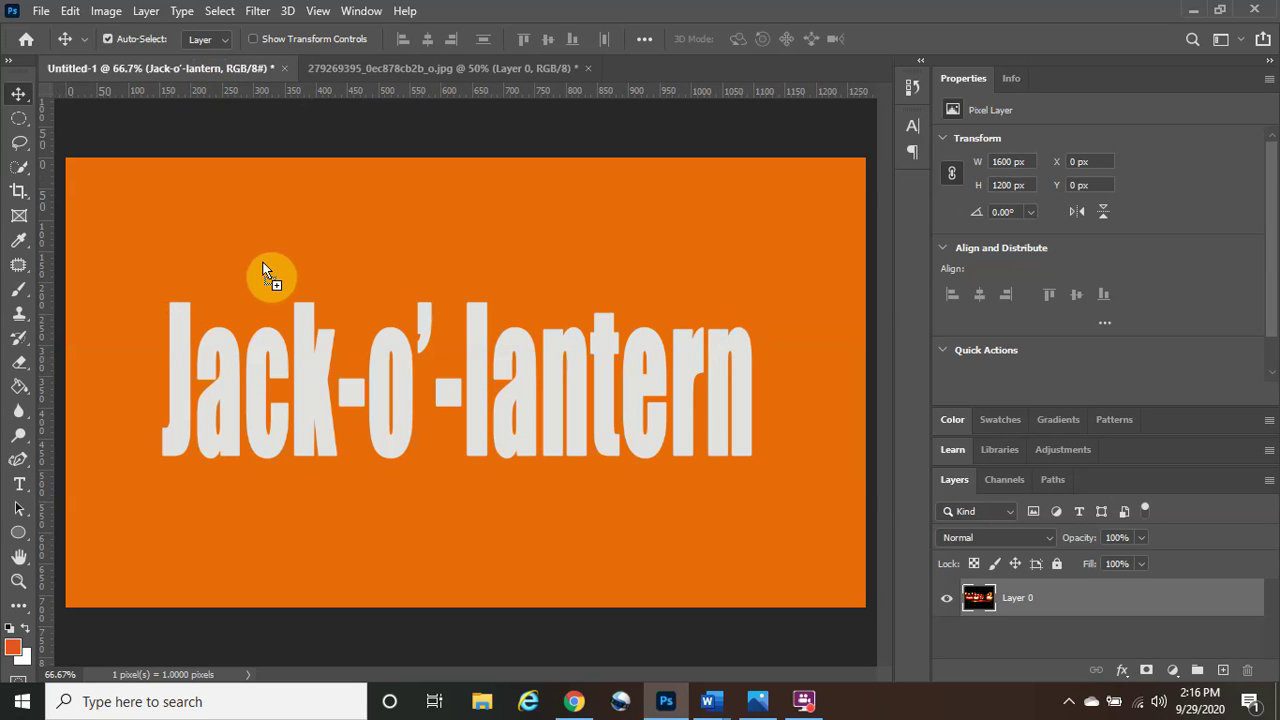
{"action": "left_click_drag", "start_coordinate": [262, 263], "coordinate": [490, 445]}
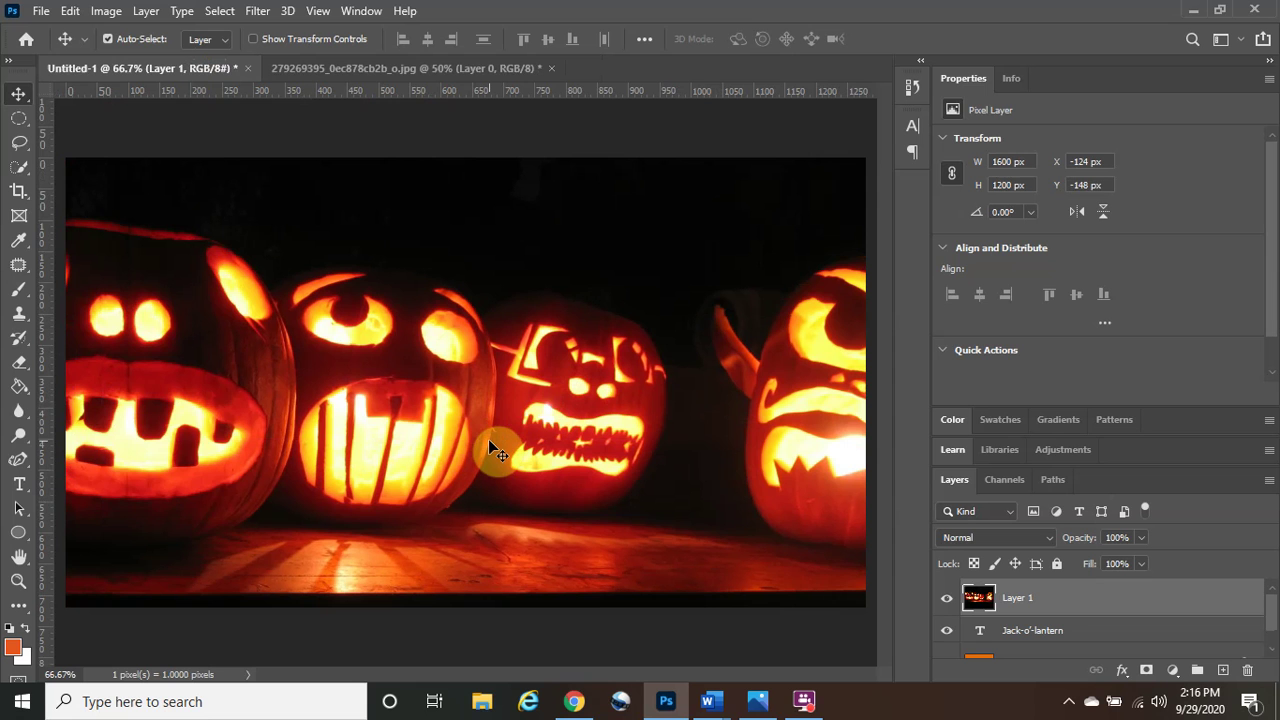
Scale the pumpkin photo layer to about 57% (906 × 681 px) and centre it over the title.
{"action": "left_click_drag", "start_coordinate": [330, 295], "coordinate": [427, 424]}
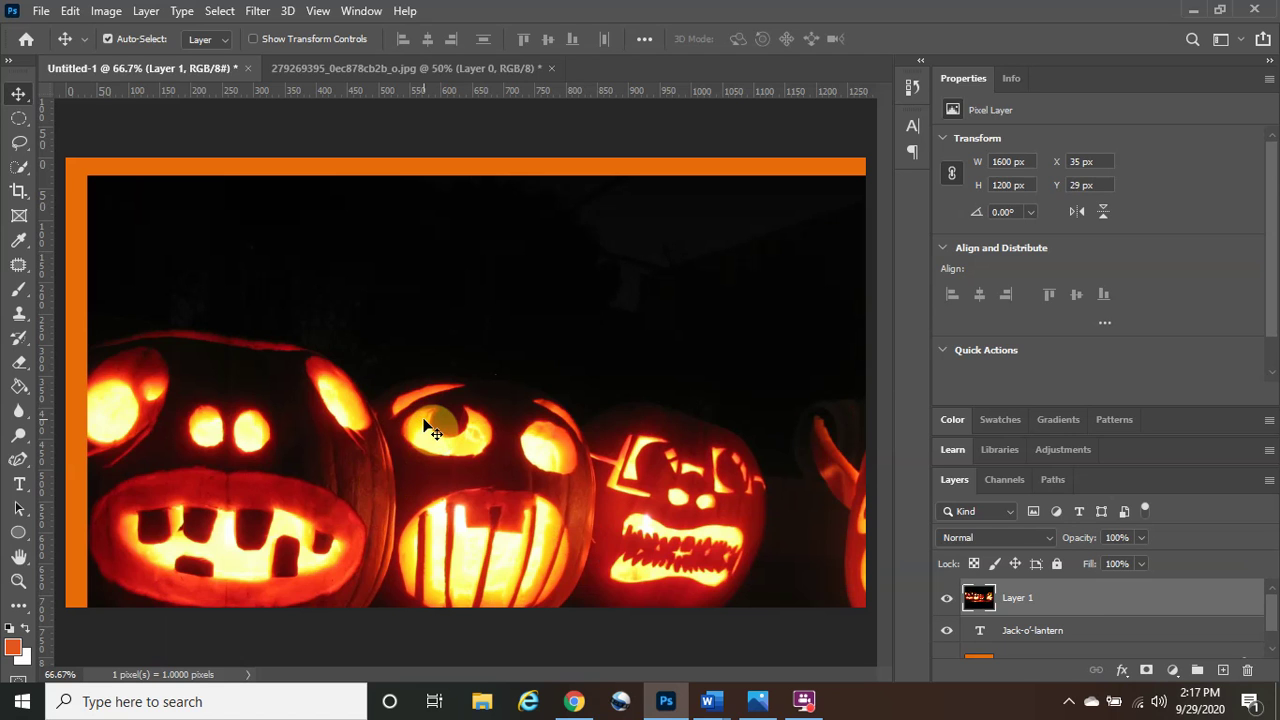
{"action": "key", "text": "ctrl"}
{"action": "key", "text": "ctrl+t"}
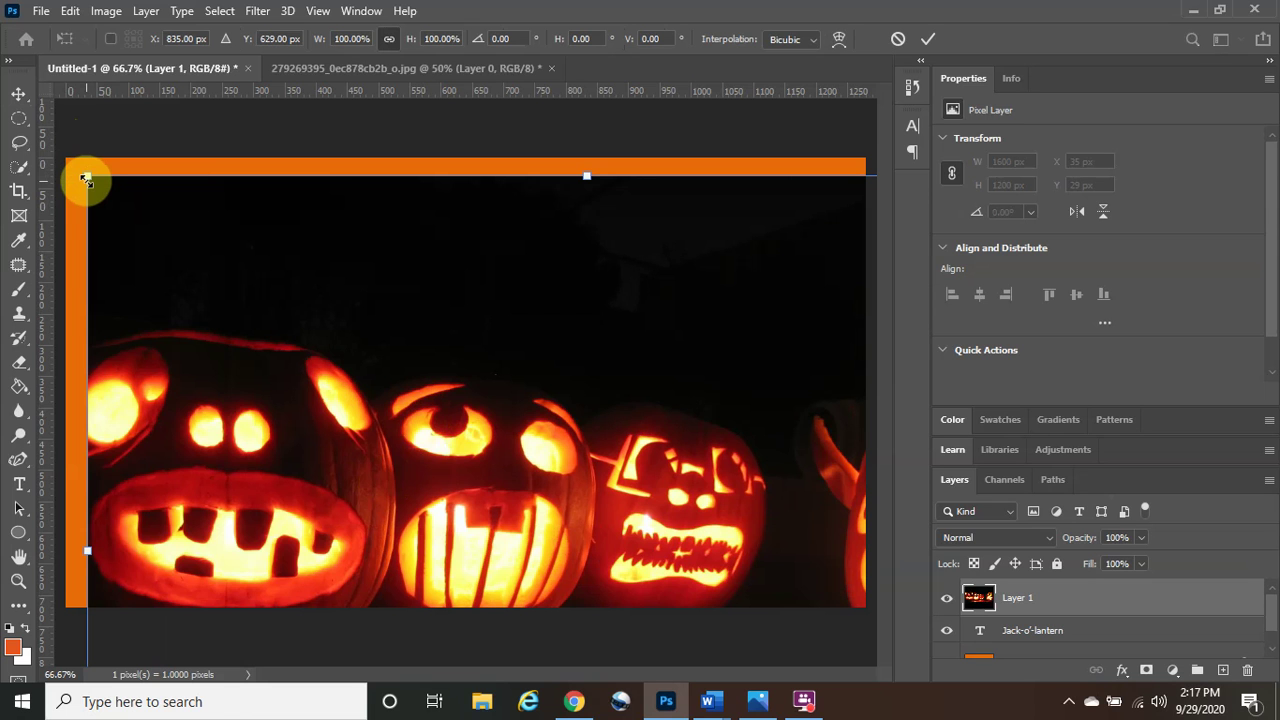
{"action": "left_click_drag", "start_coordinate": [86, 178], "coordinate": [540, 486]}
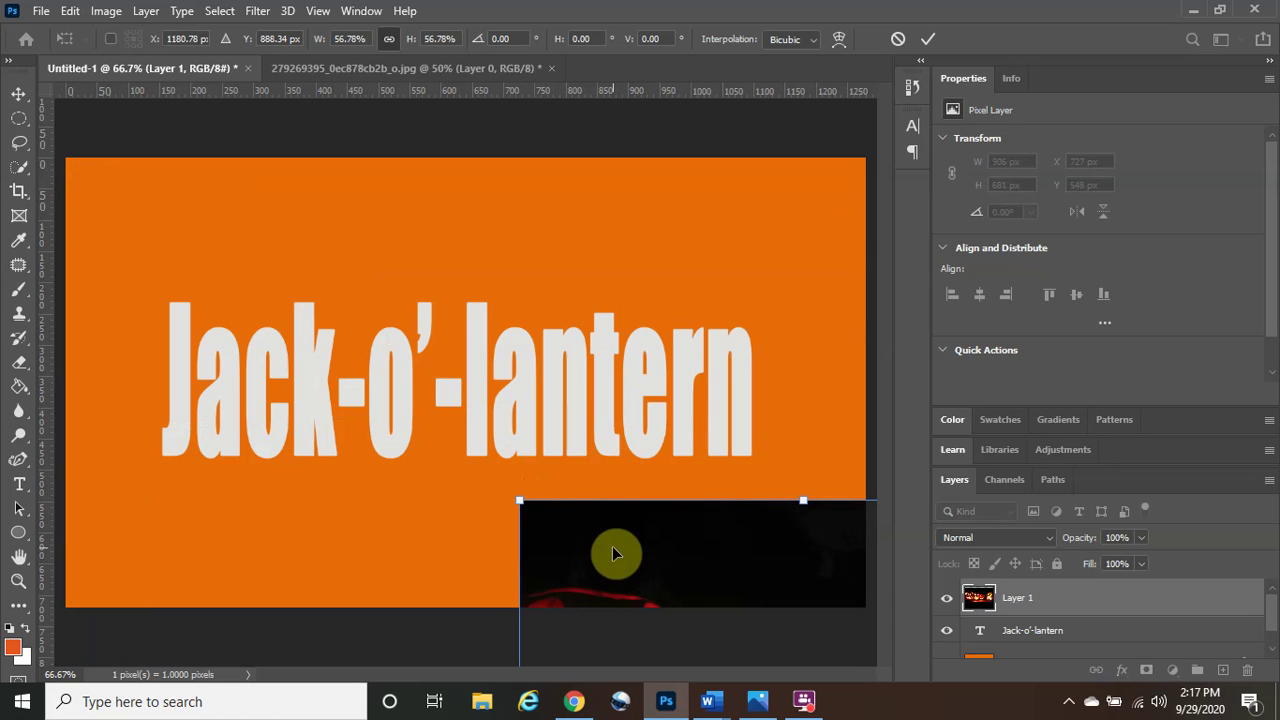
{"action": "left_click_drag", "start_coordinate": [614, 553], "coordinate": [267, 244]}
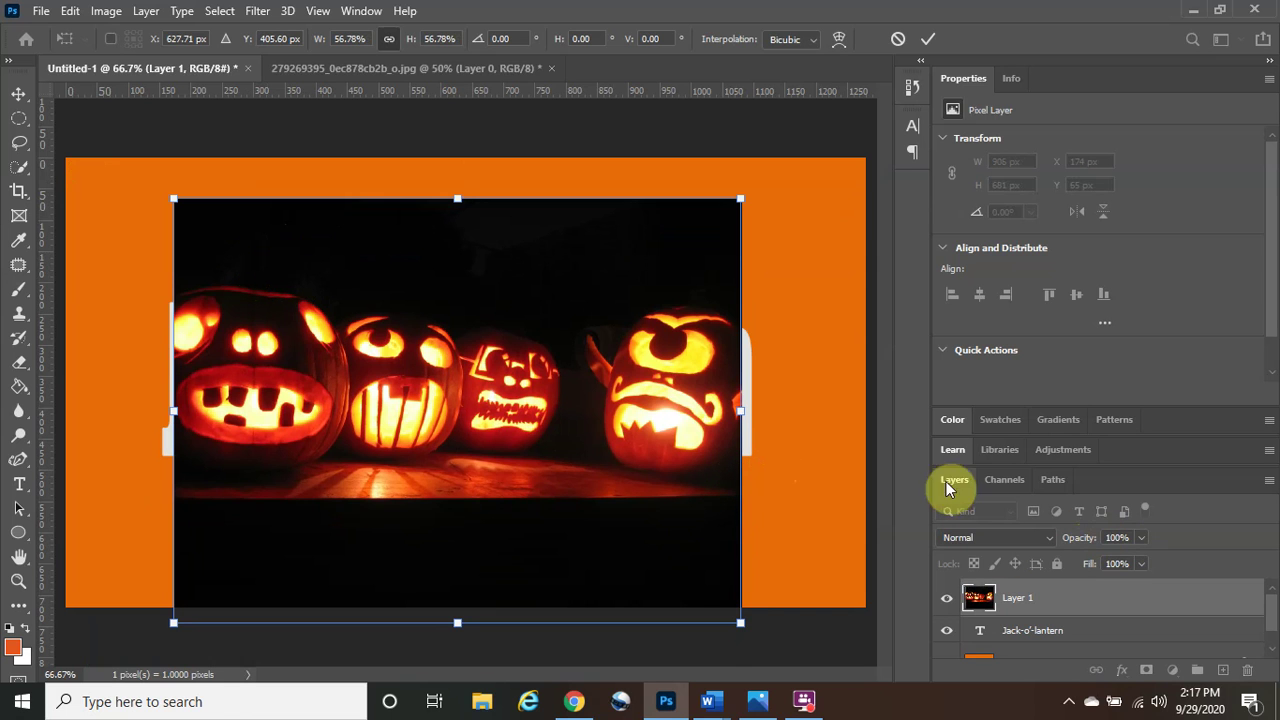
Set the photo to 52% opacity and resize it to 959 × 719 px (59.92%) over the lettering.
{"action": "left_click", "coordinate": [1141, 538]}
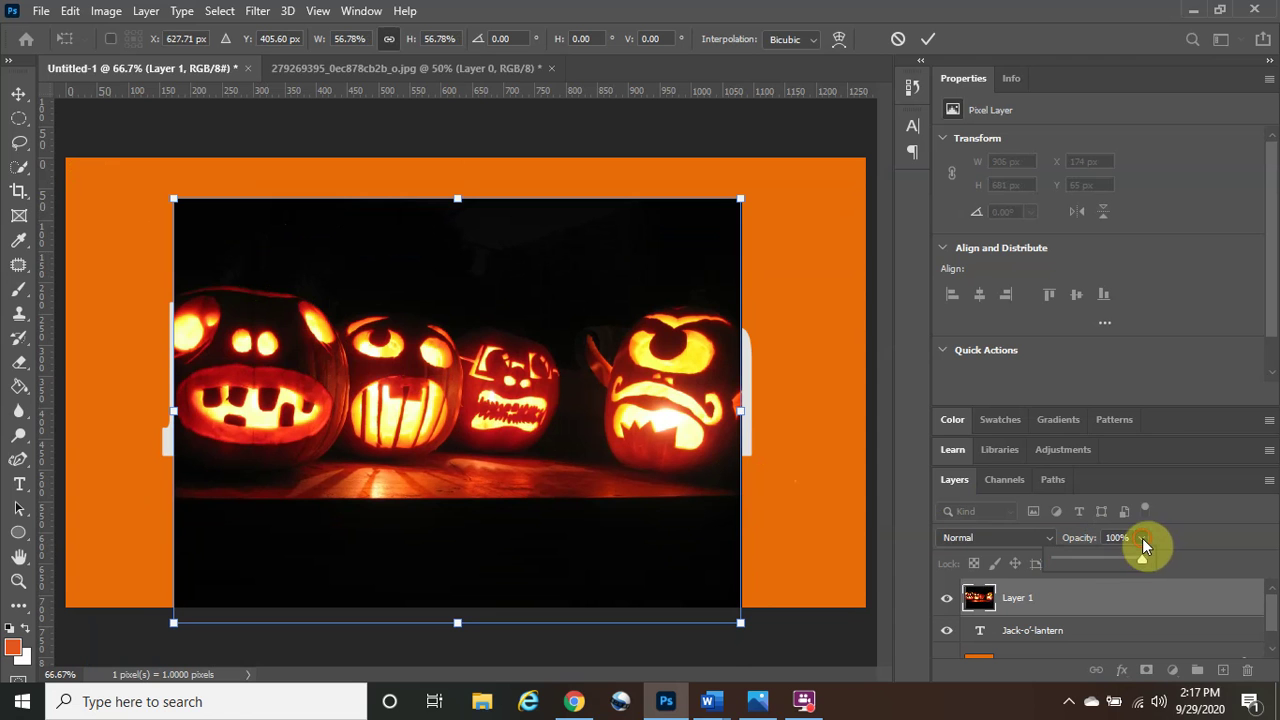
{"action": "left_click_drag", "start_coordinate": [1110, 565], "coordinate": [1101, 566]}
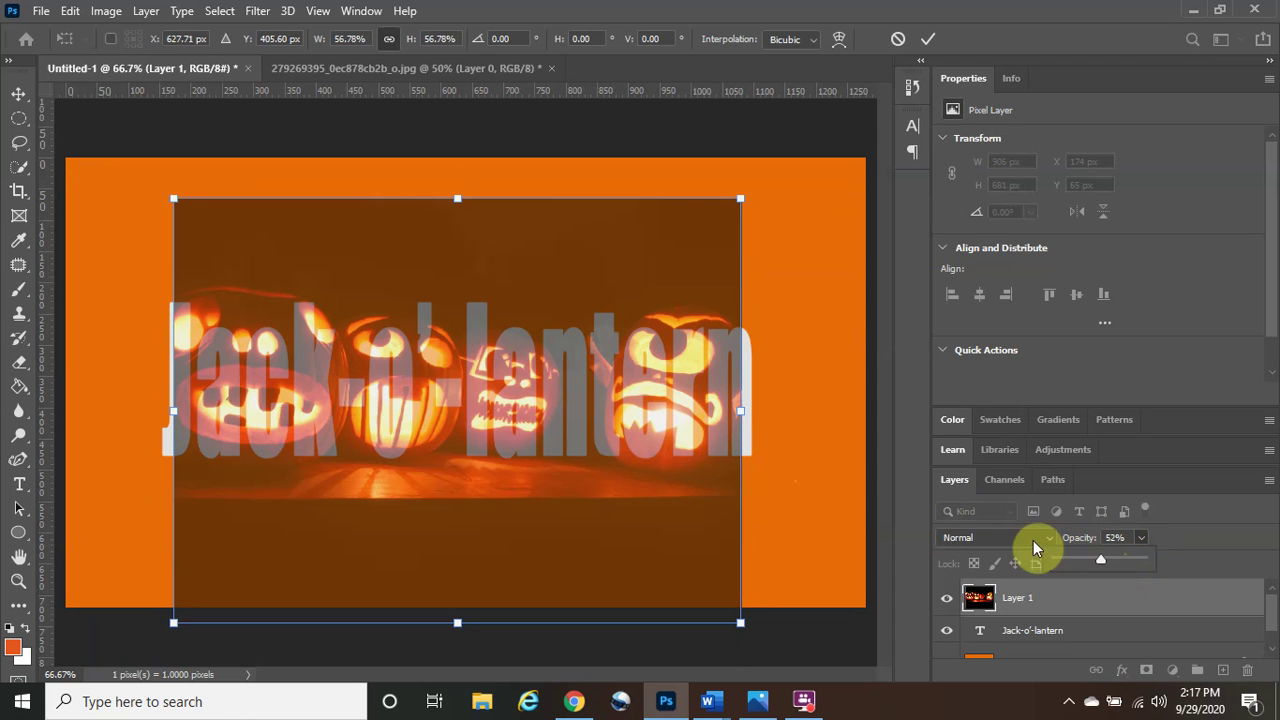
{"action": "left_click_drag", "start_coordinate": [571, 515], "coordinate": [533, 490]}
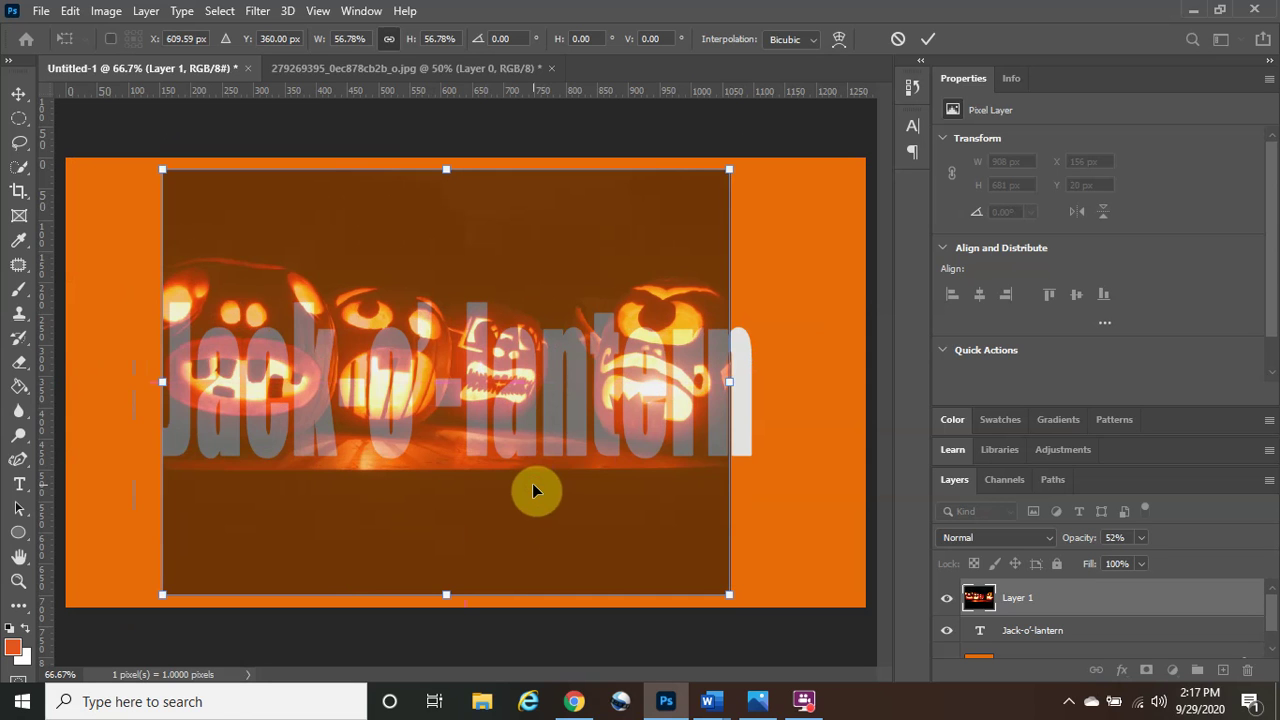
{"action": "left_click_drag", "start_coordinate": [730, 594], "coordinate": [752, 614]}
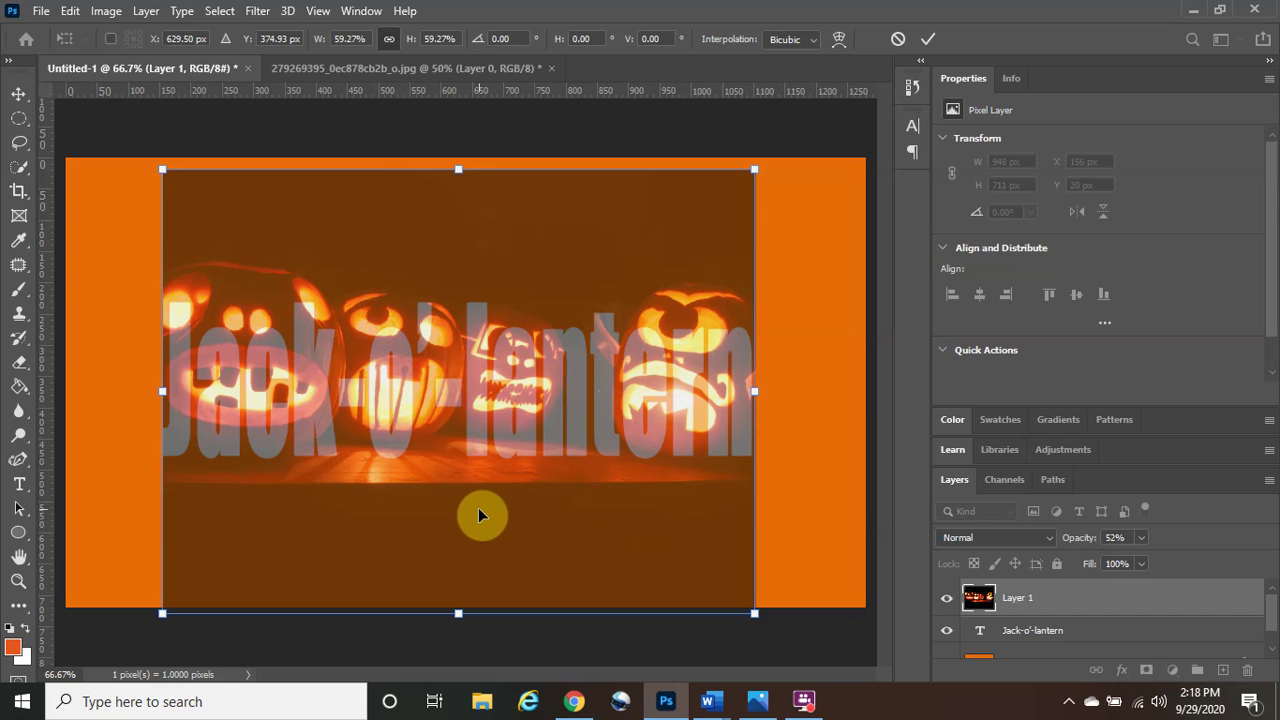
{"action": "left_click_drag", "start_coordinate": [486, 495], "coordinate": [493, 430]}
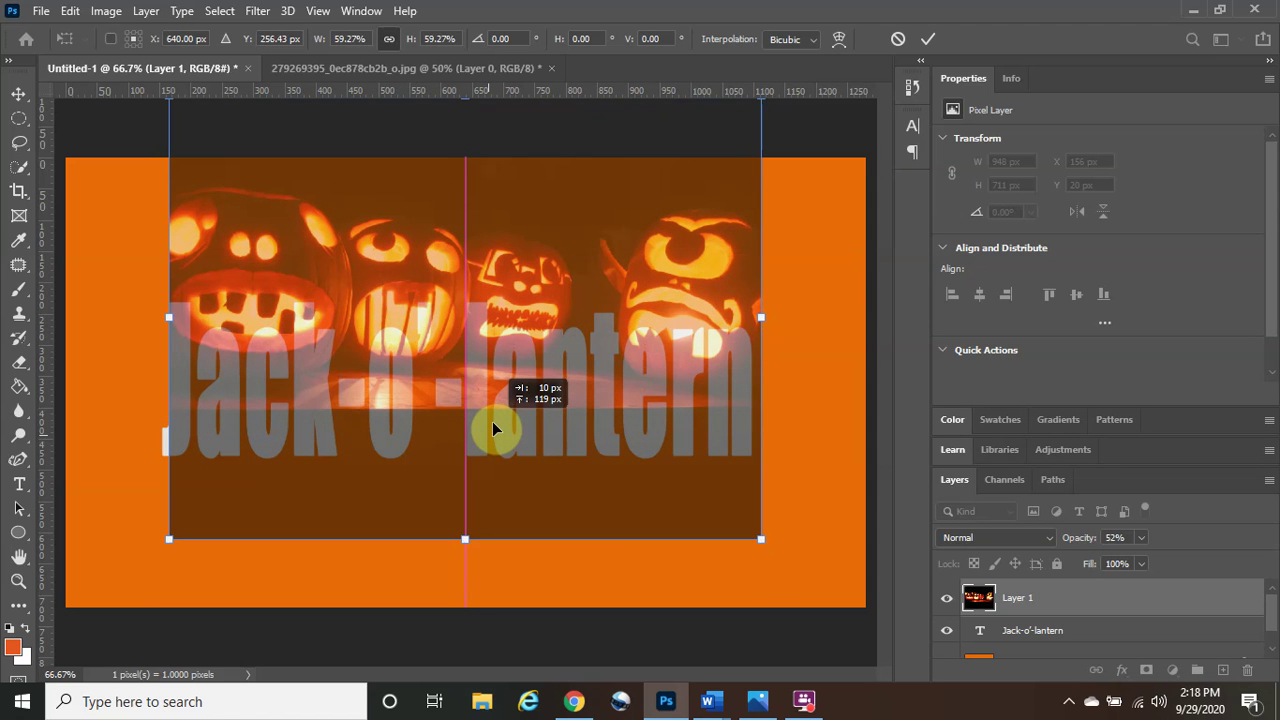
{"action": "left_click_drag", "start_coordinate": [492, 427], "coordinate": [492, 427]}
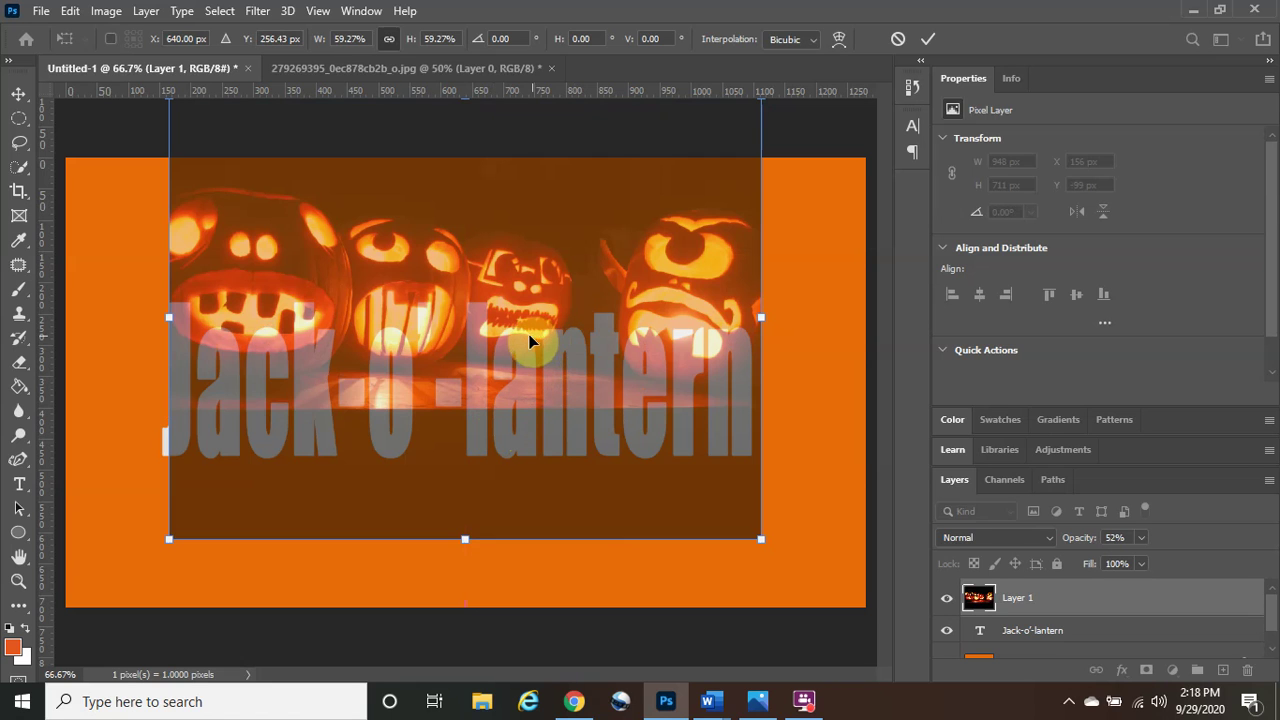
{"action": "left_click_drag", "start_coordinate": [169, 317], "coordinate": [166, 315]}
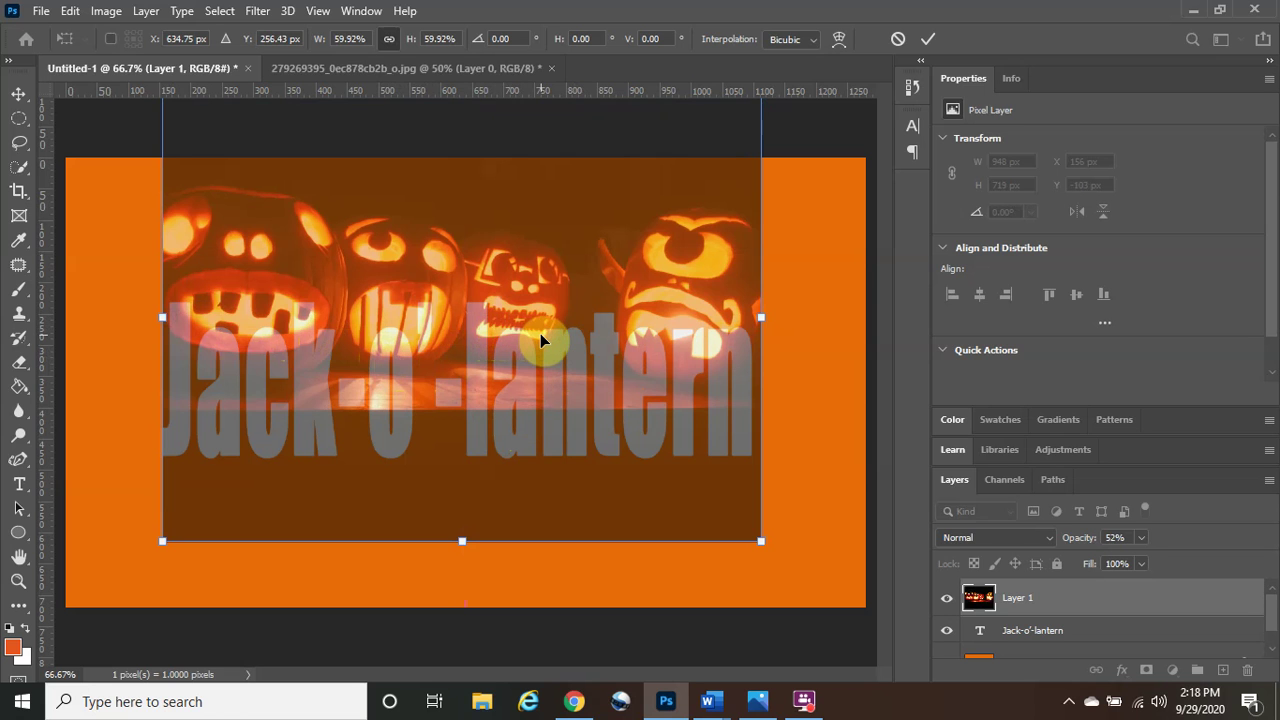
{"action": "mouse_move", "coordinate": [541, 333]}
{"action": "left_mouse_down"}
{"action": "mouse_move", "coordinate": [542, 363]}
{"action": "mouse_move", "coordinate": [538, 350]}
{"action": "left_mouse_up"}
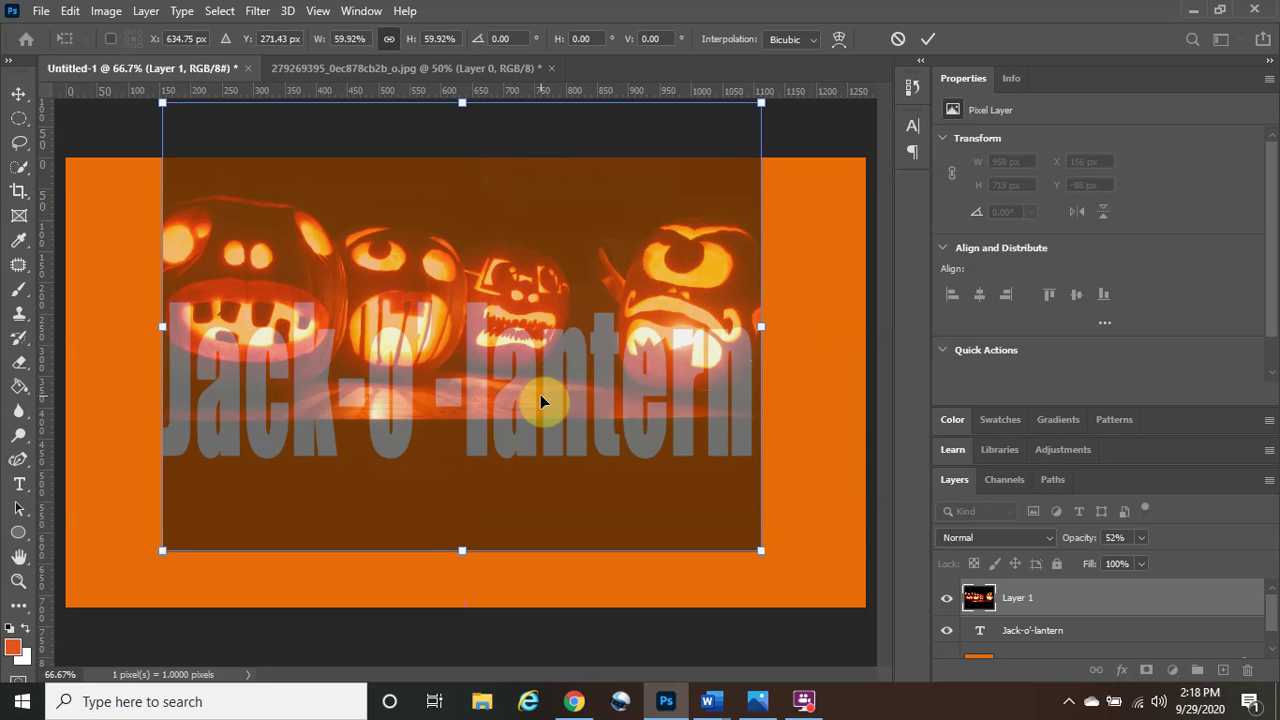
{"action": "left_click", "coordinate": [928, 44]}
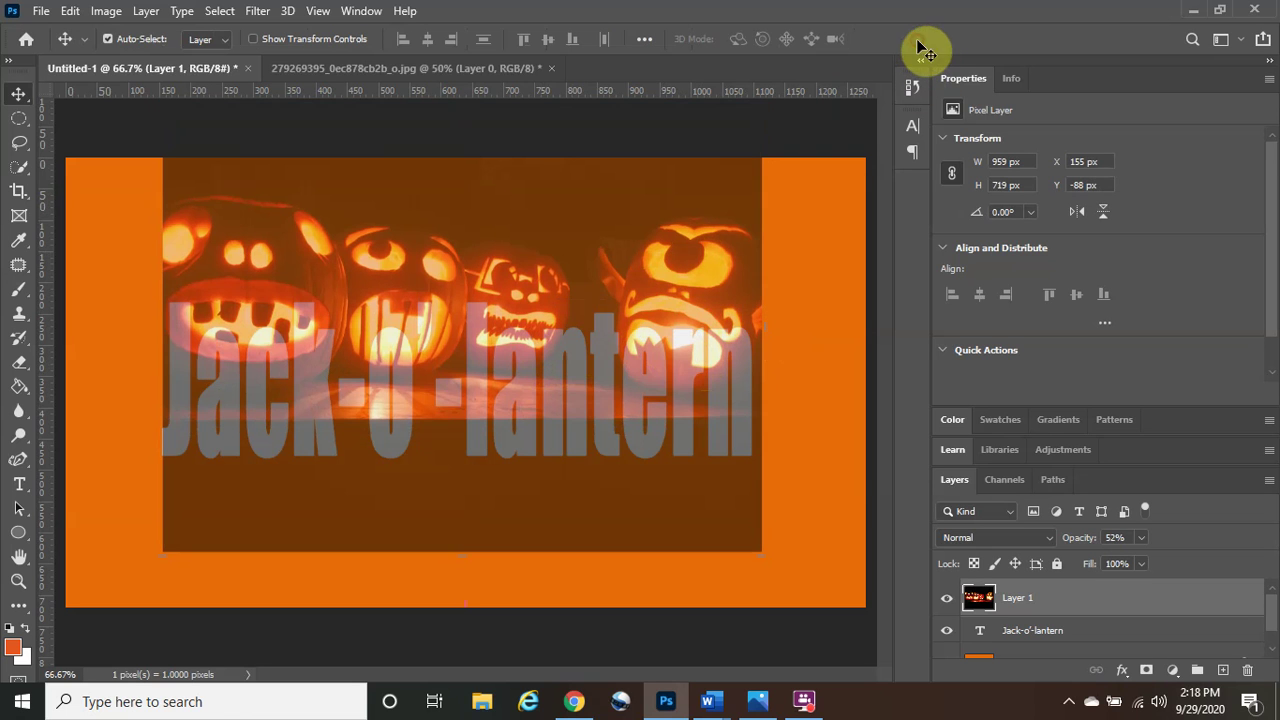
Set Layer 1 to 100% opacity, clip it to the title text, and duplicate it.
{"action": "left_click_drag", "start_coordinate": [1139, 542], "coordinate": [1238, 573]}
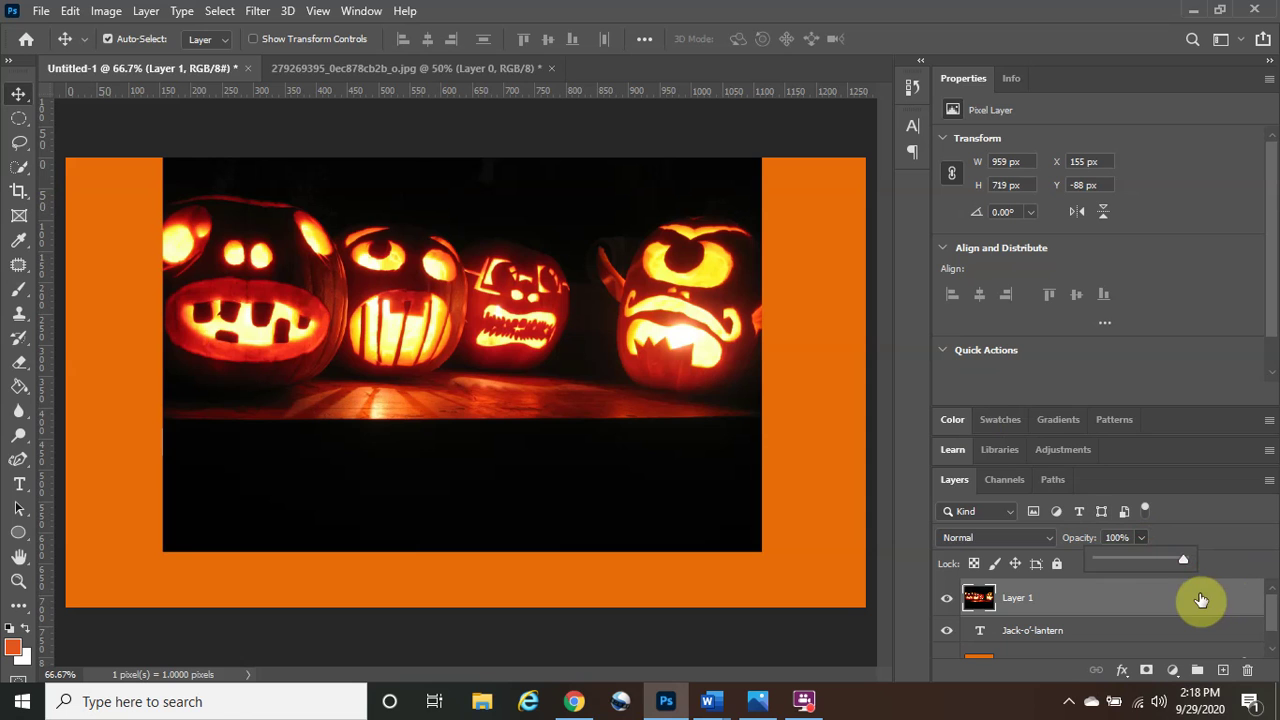
{"action": "right_click", "coordinate": [1063, 600]}
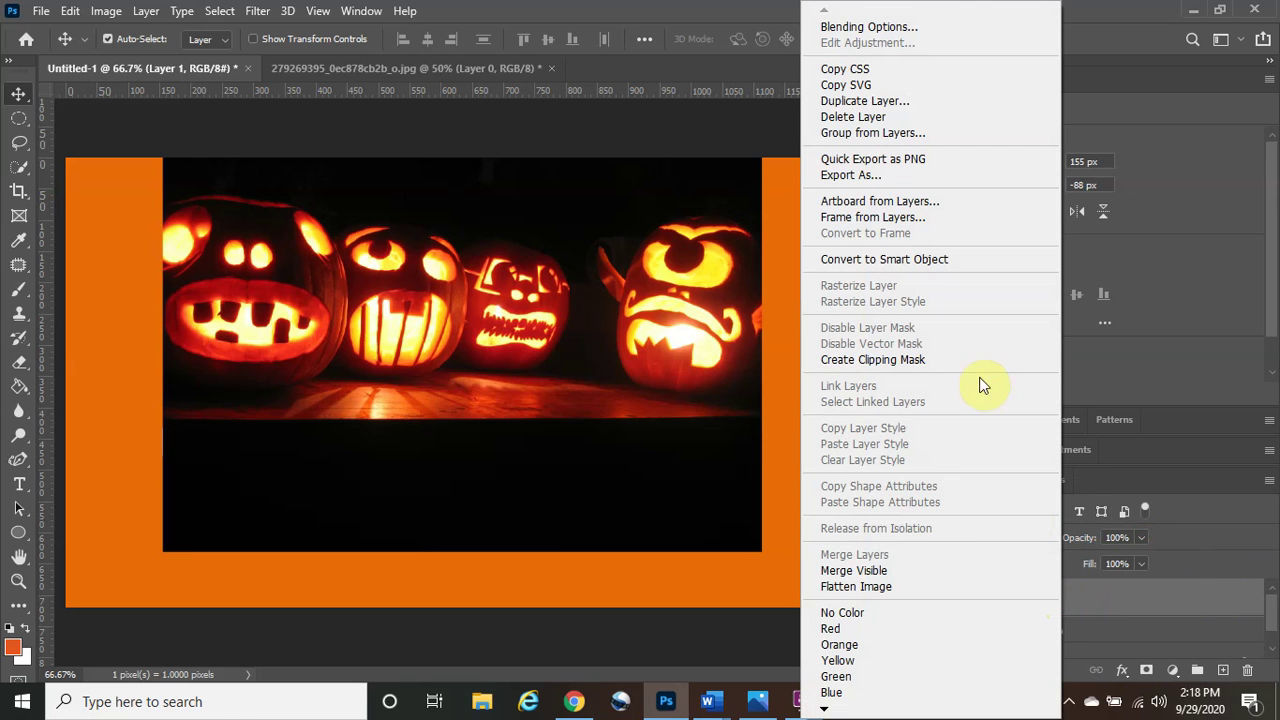
{"action": "left_click", "coordinate": [970, 361]}
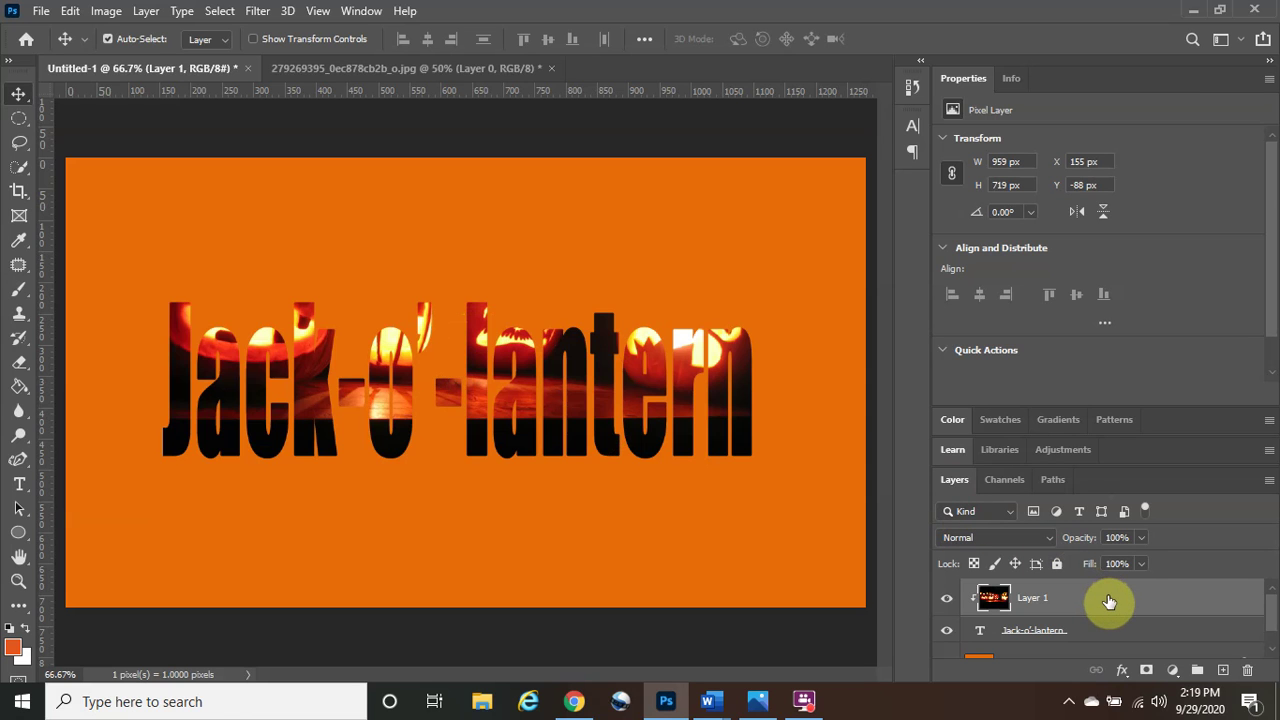
{"action": "left_click_drag", "start_coordinate": [1109, 601], "coordinate": [1220, 672]}
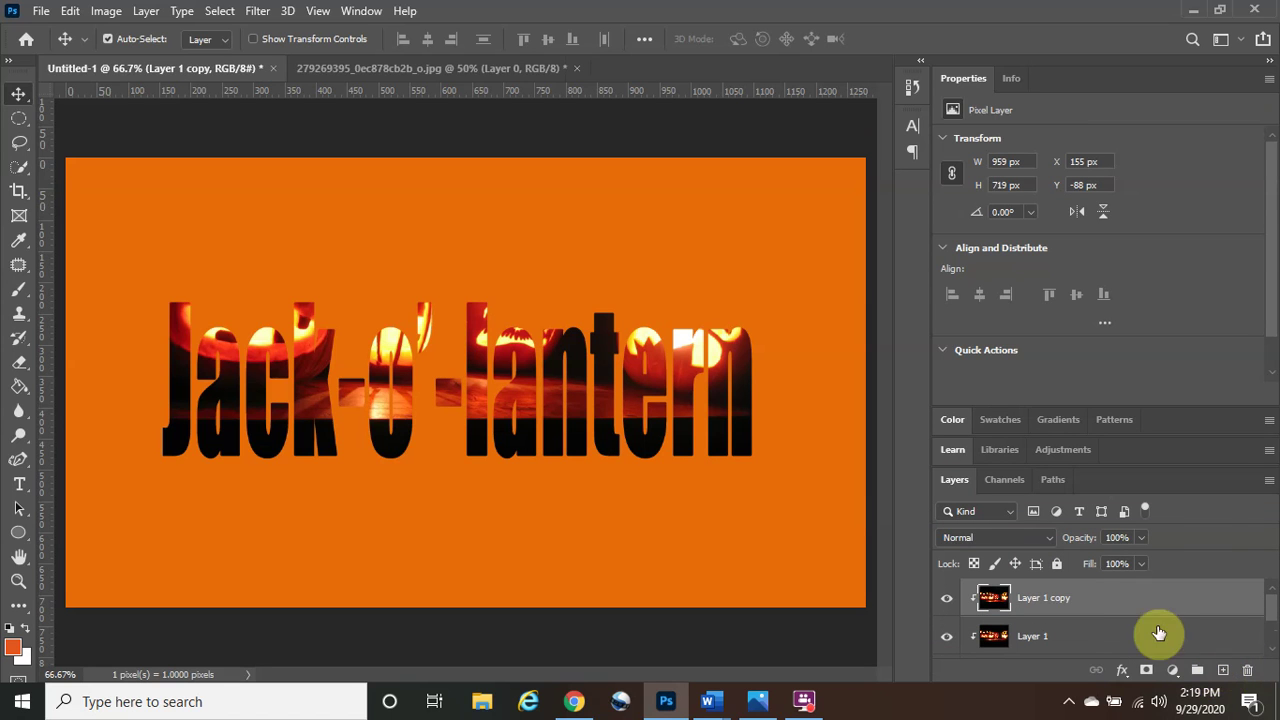
Release Layer 1 copy's clipping mask, set it to 37% opacity, and zoom to 100%.
{"action": "right_click", "coordinate": [1063, 605]}
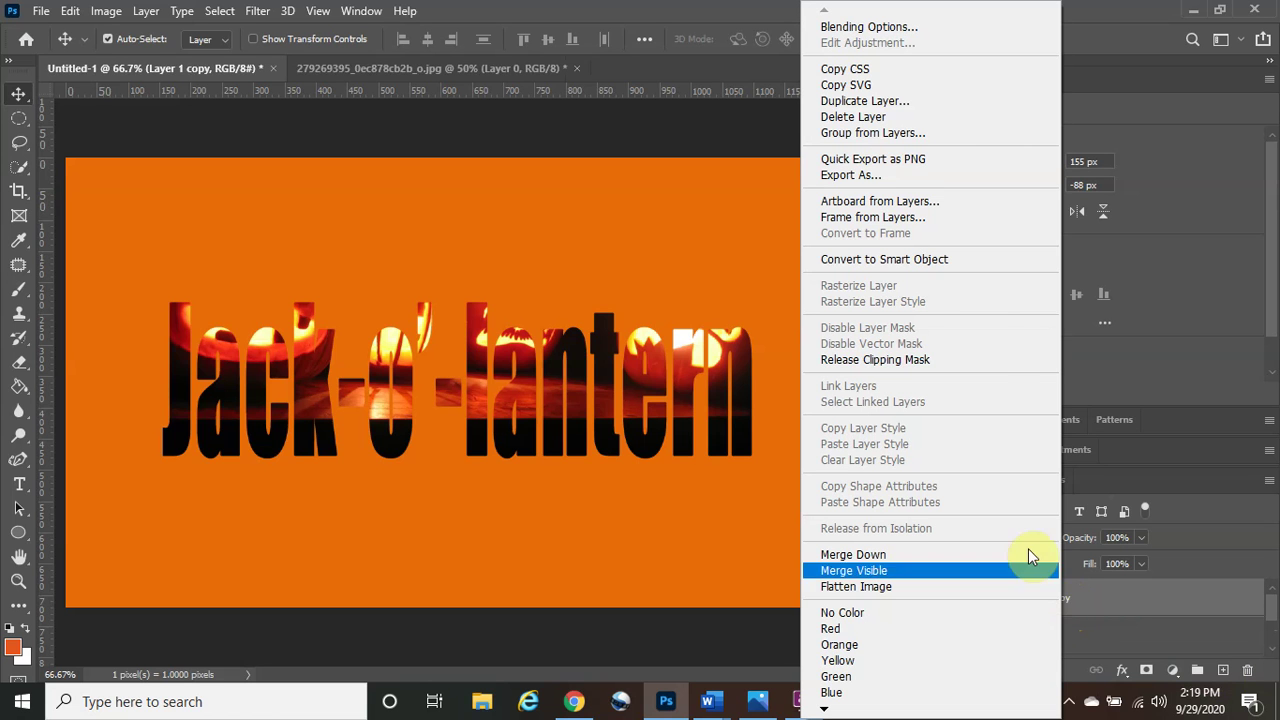
{"action": "left_click", "coordinate": [962, 370]}
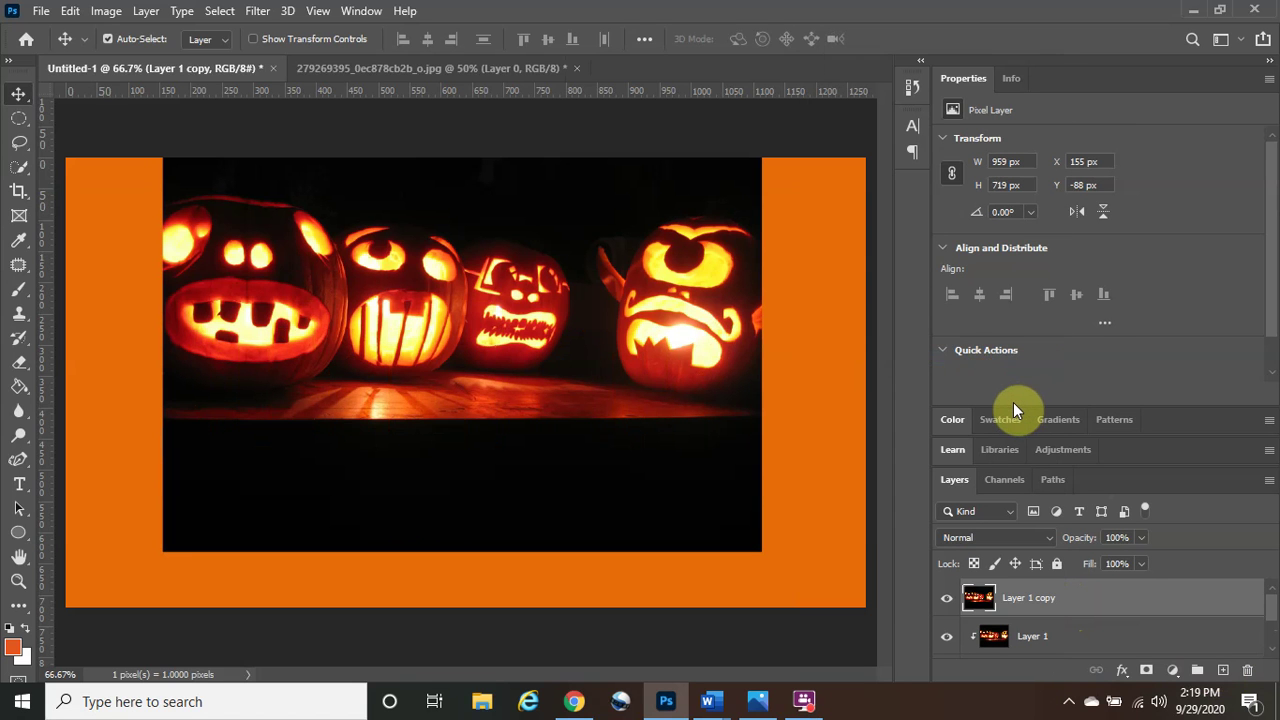
{"action": "left_click", "coordinate": [1040, 636]}
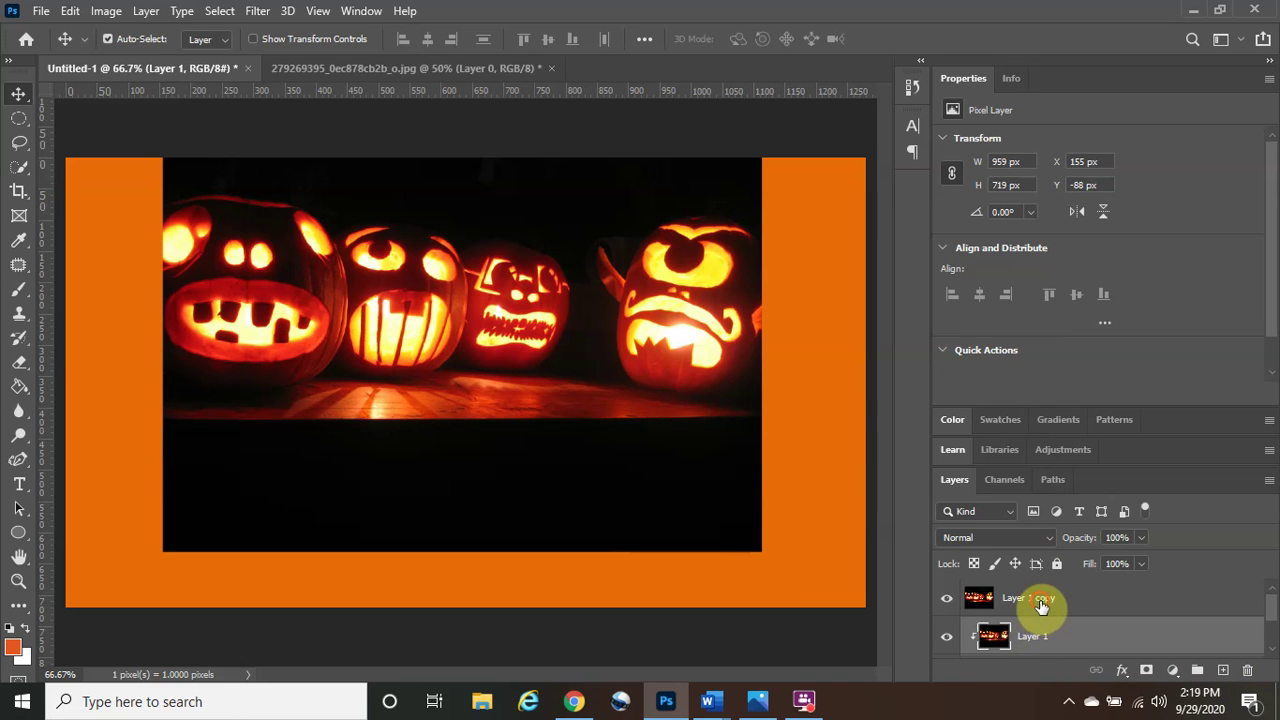
{"action": "left_click", "coordinate": [1040, 604]}
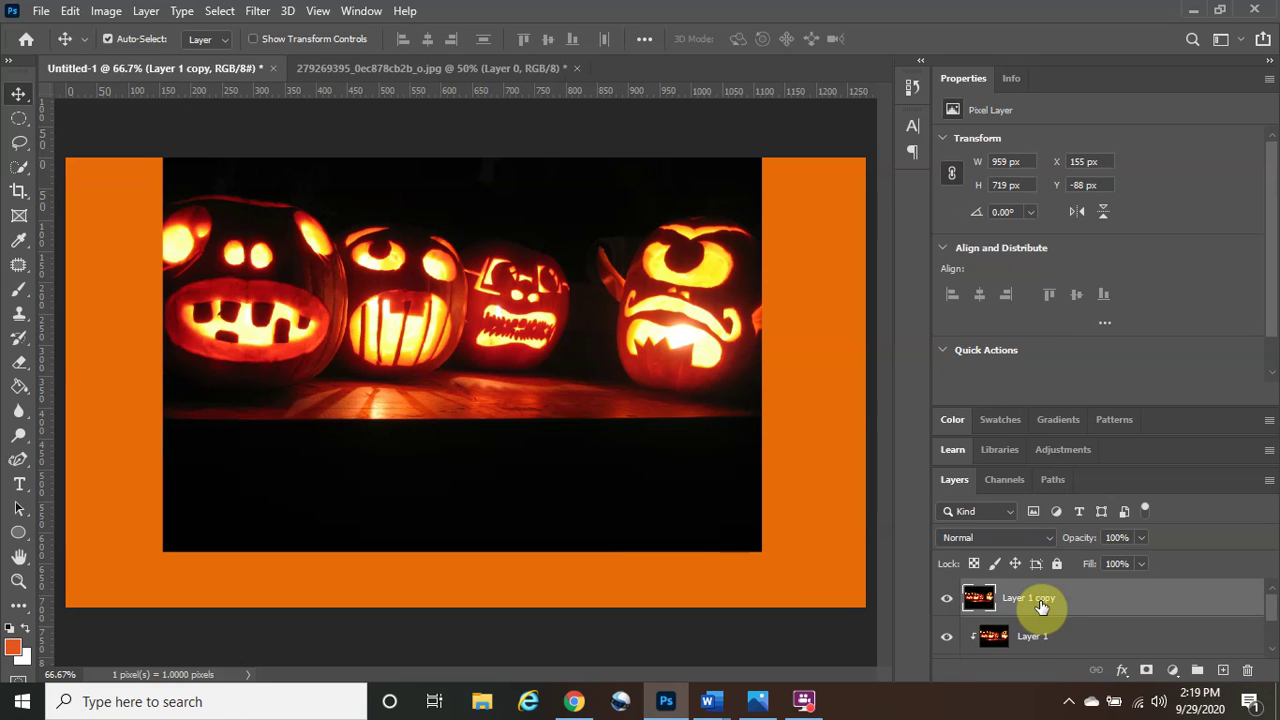
{"action": "left_click", "coordinate": [1140, 539]}
{"action": "left_click_drag", "start_coordinate": [1105, 565], "coordinate": [1091, 566]}
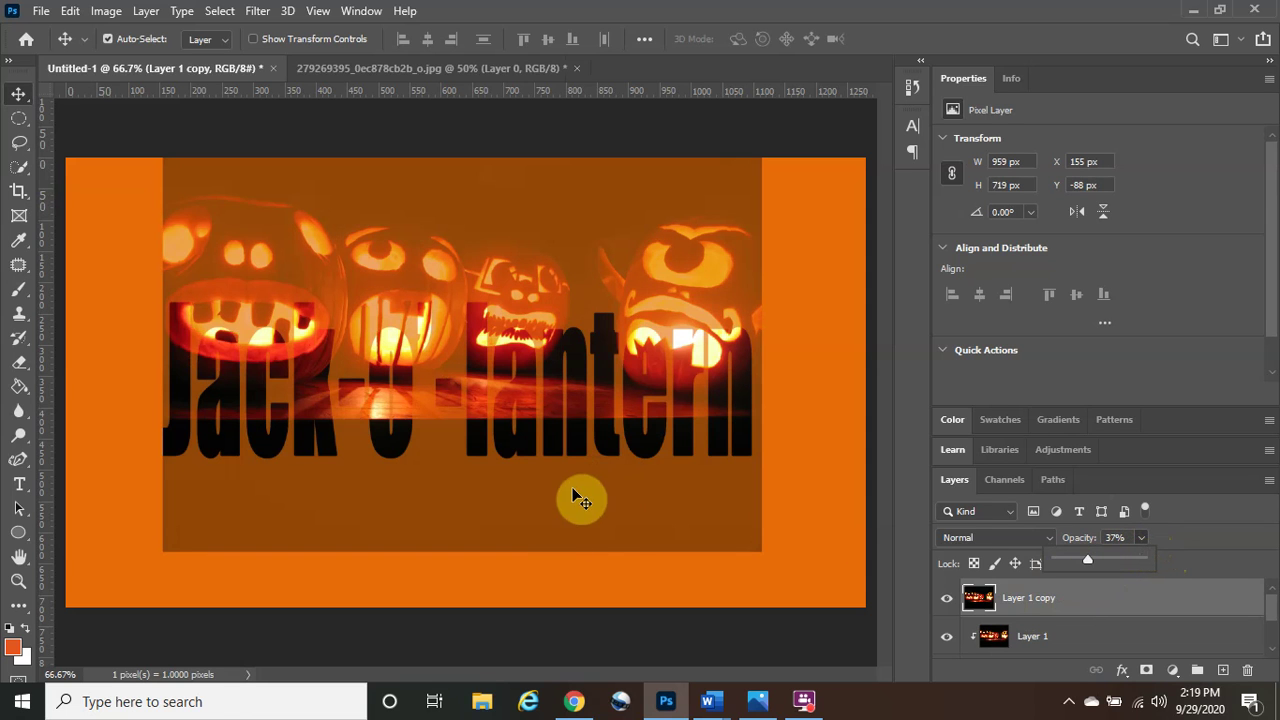
{"action": "key", "text": "ctrl"}
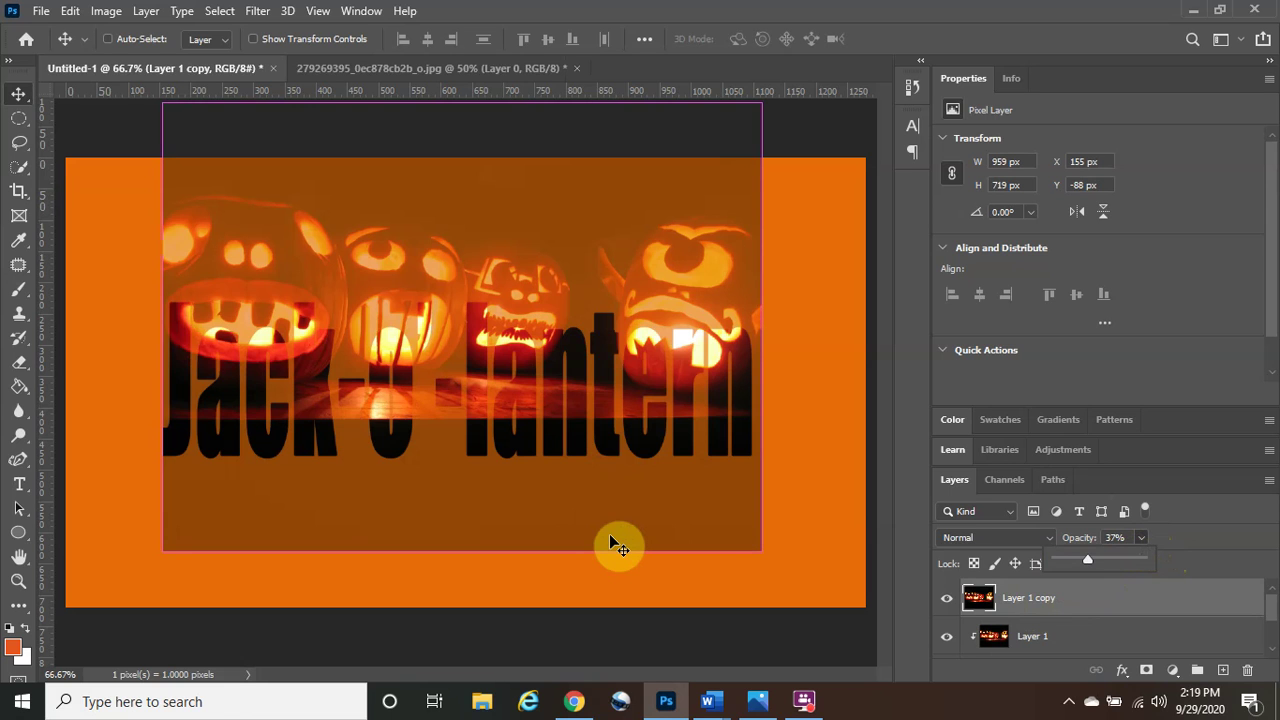
{"action": "key", "text": "ctrl"}
{"action": "key", "text": "ctrl+plus"}
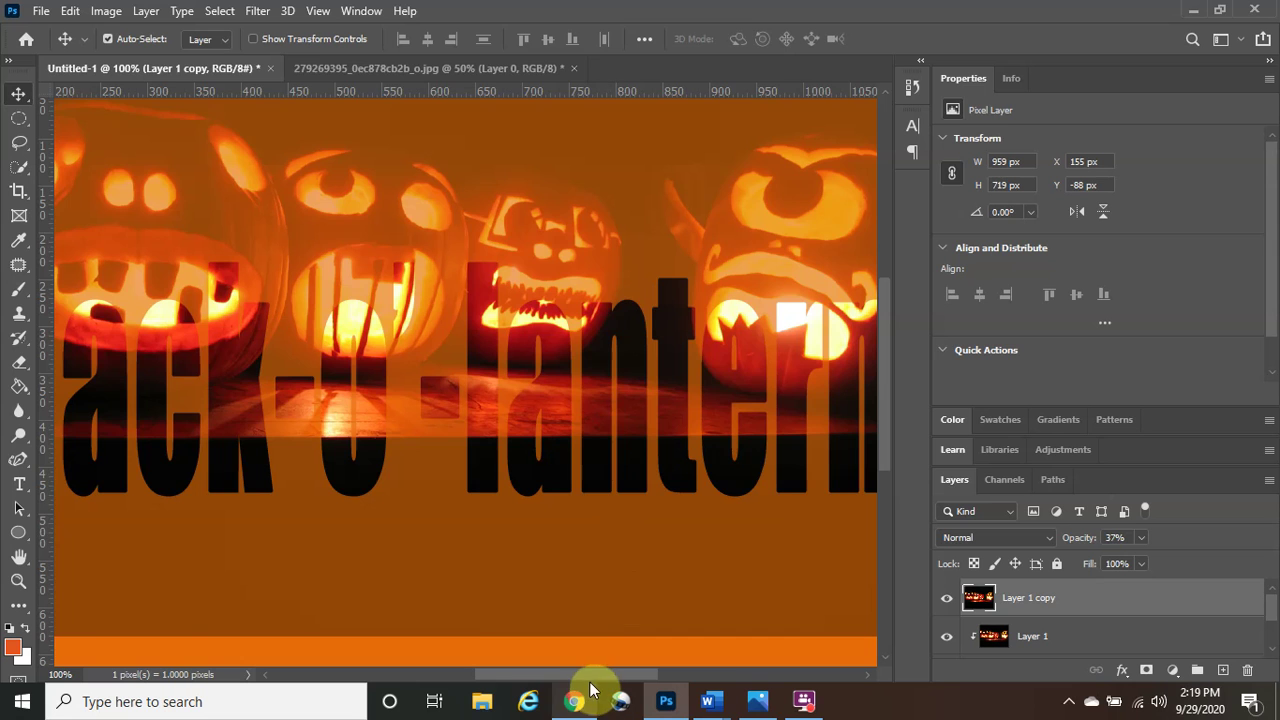
Switch to the Quick Selection tool from the selection tools group.
{"action": "left_click_drag", "start_coordinate": [595, 674], "coordinate": [532, 673]}
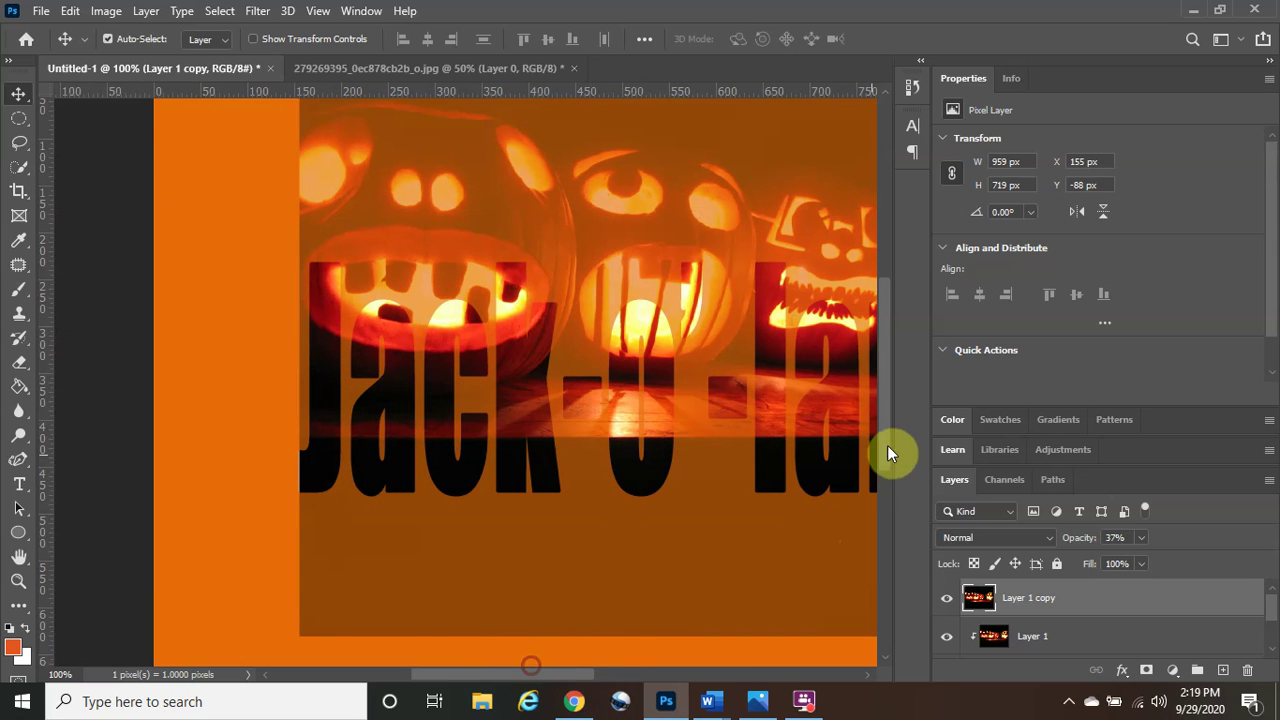
{"action": "left_click_drag", "start_coordinate": [897, 432], "coordinate": [907, 404]}
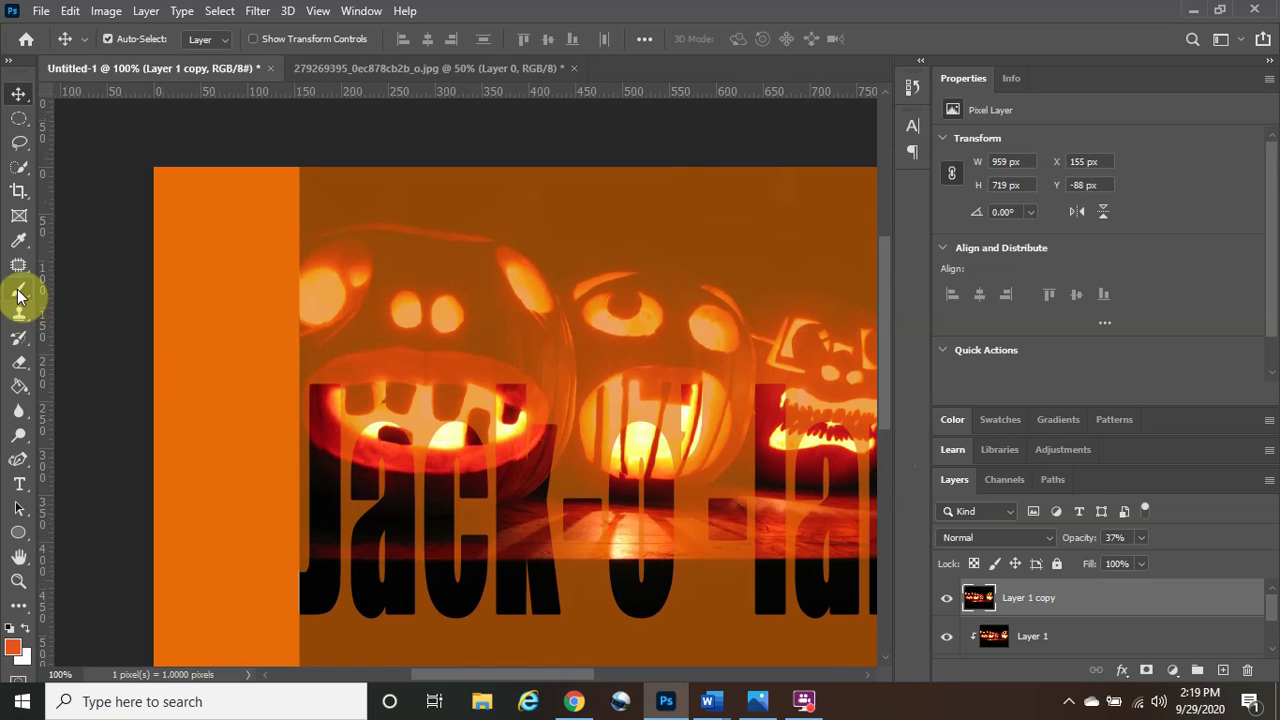
{"action": "left_click", "coordinate": [20, 170]}
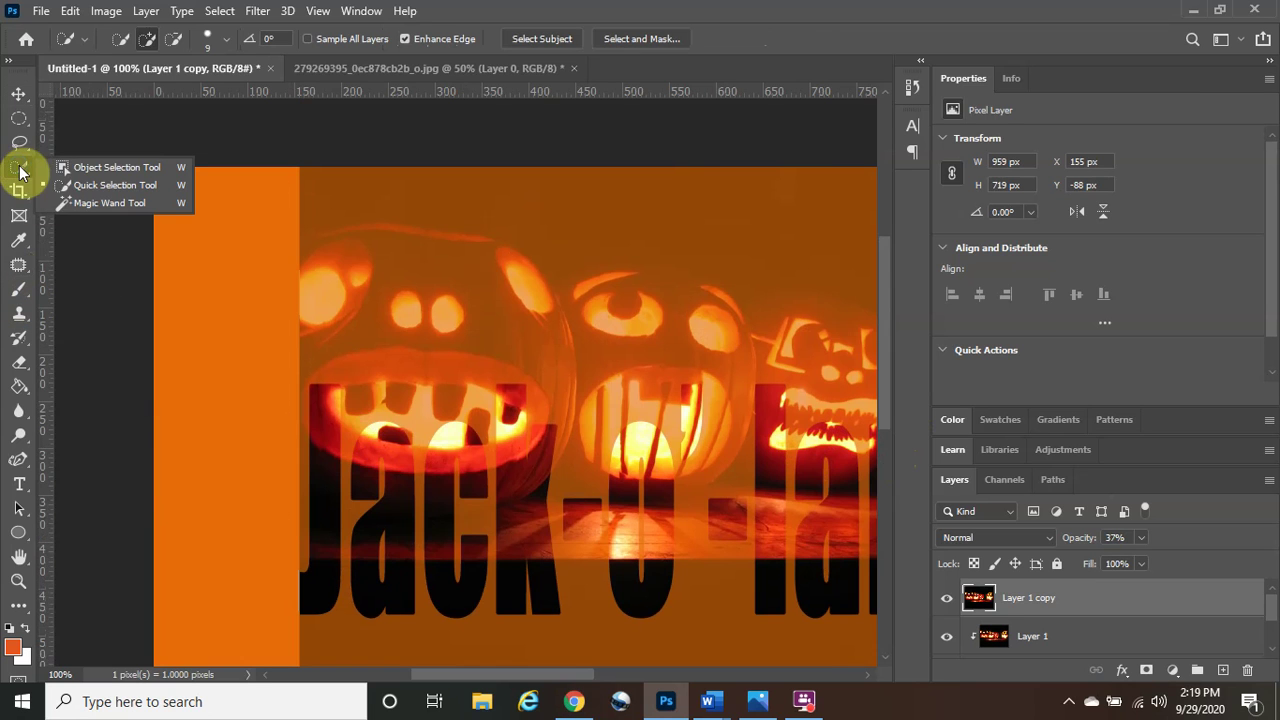
{"action": "left_click", "coordinate": [83, 185]}
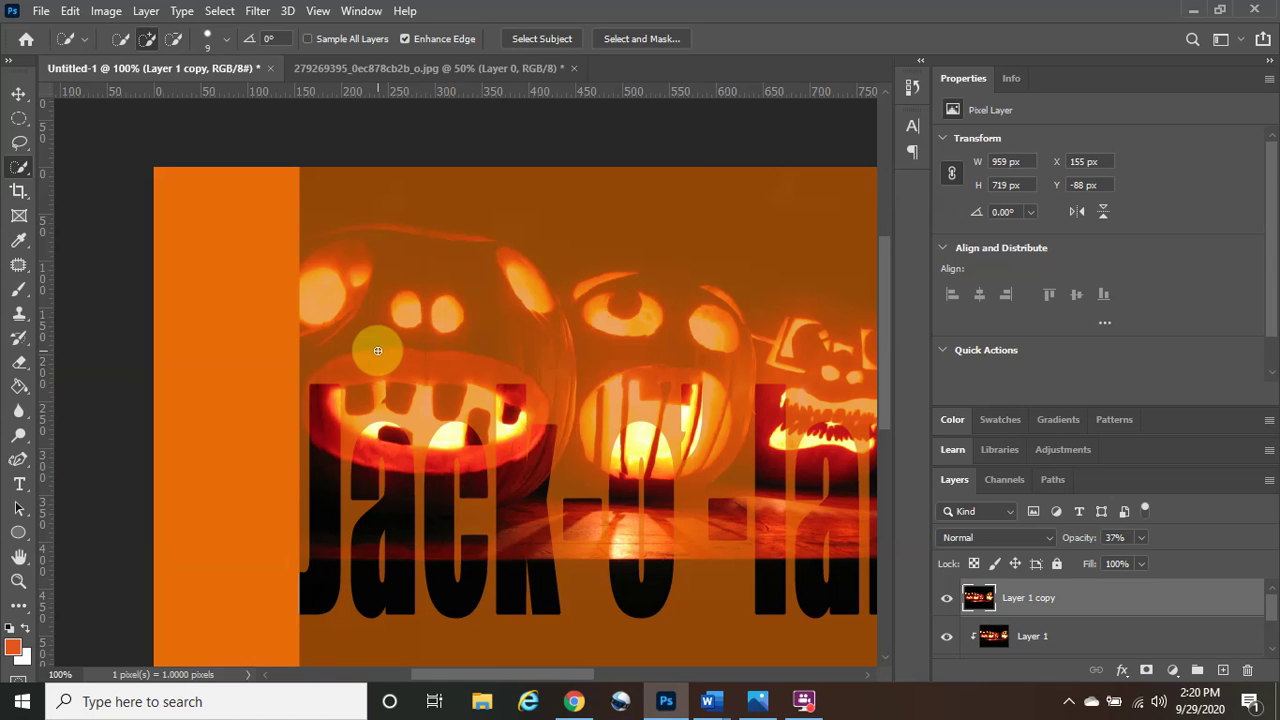
Set the brush to 40 and paint a selection over the left pumpkin and its mouth.
{"action": "key", "text": "bracketleft"}
{"action": "key", "text": "bracketleft"}
{"action": "key", "text": "bracketright"}
{"action": "key", "text": "bracketright"}
{"action": "key", "text": "bracketright"}
{"action": "key", "text": "bracketright"}
{"action": "key", "text": "bracketright"}
{"action": "key", "text": "bracketright"}
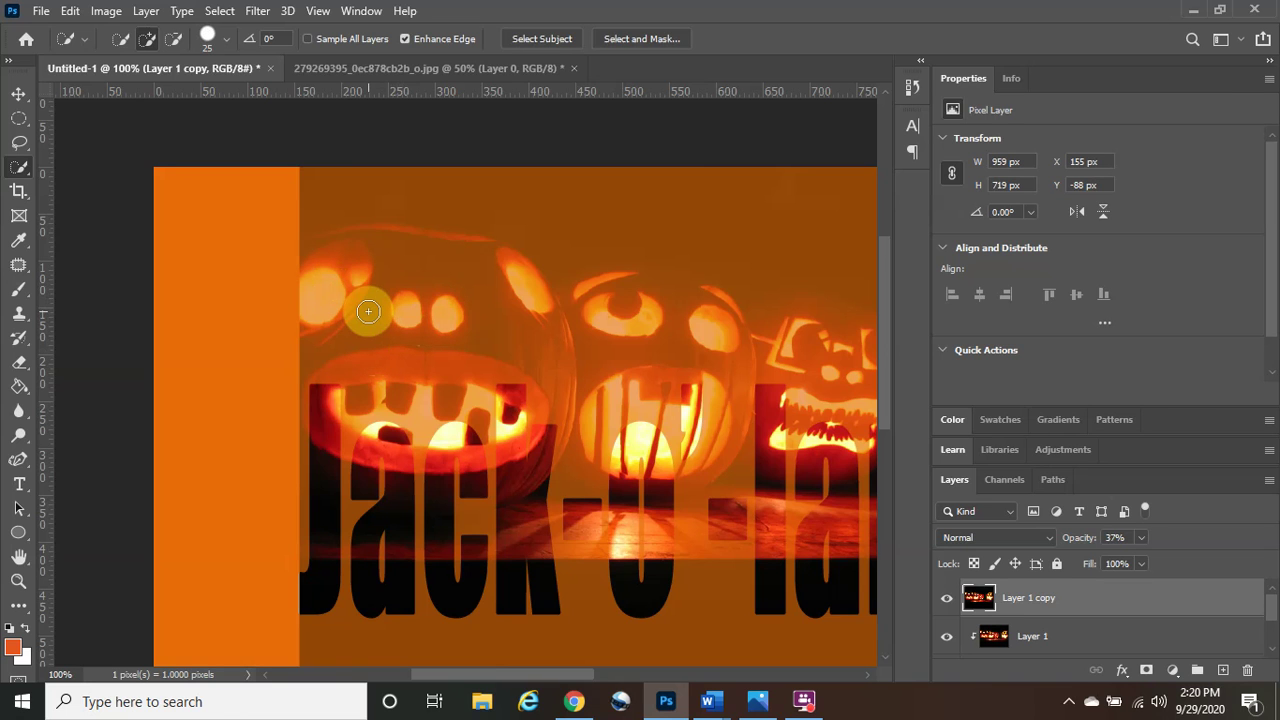
{"action": "key", "text": "bracketright"}
{"action": "key", "text": "bracketright"}
{"action": "key", "text": "bracketright"}
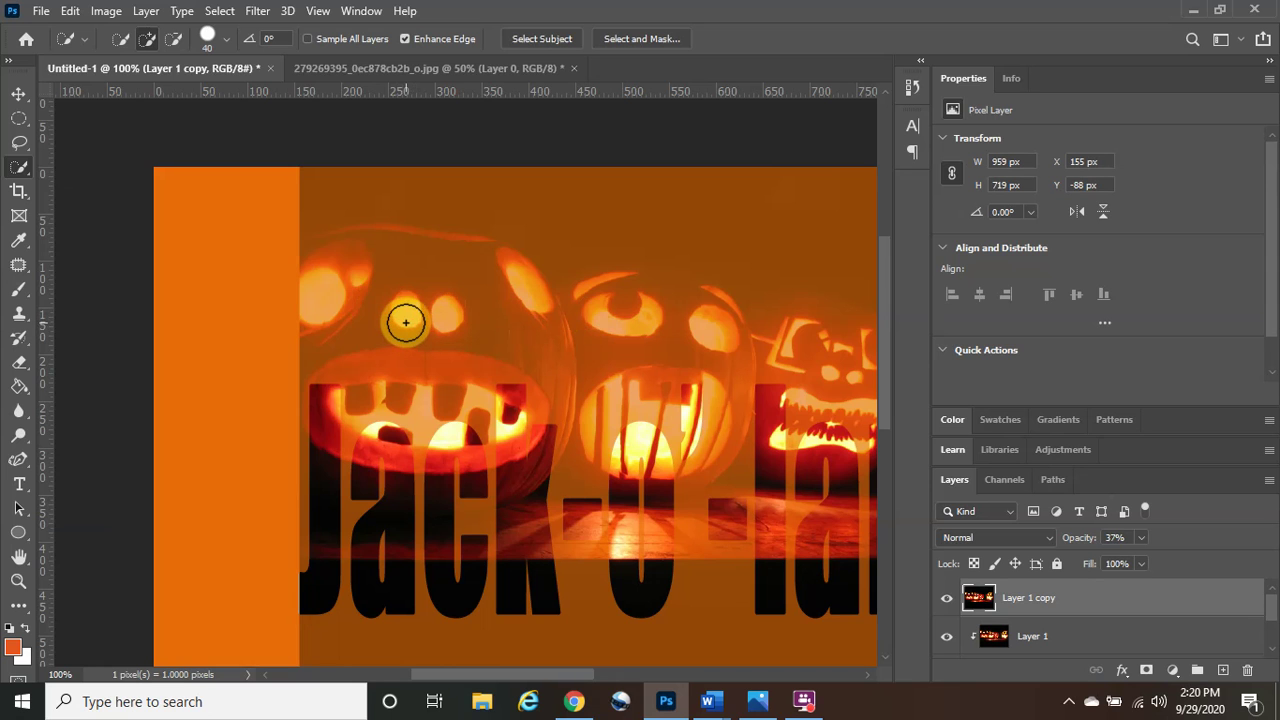
{"action": "mouse_move", "coordinate": [322, 269]}
{"action": "left_mouse_down"}
{"action": "mouse_move", "coordinate": [323, 289]}
{"action": "mouse_move", "coordinate": [317, 254]}
{"action": "mouse_move", "coordinate": [351, 245]}
{"action": "mouse_move", "coordinate": [451, 260]}
{"action": "mouse_move", "coordinate": [500, 292]}
{"action": "mouse_move", "coordinate": [520, 350]}
{"action": "left_mouse_up"}
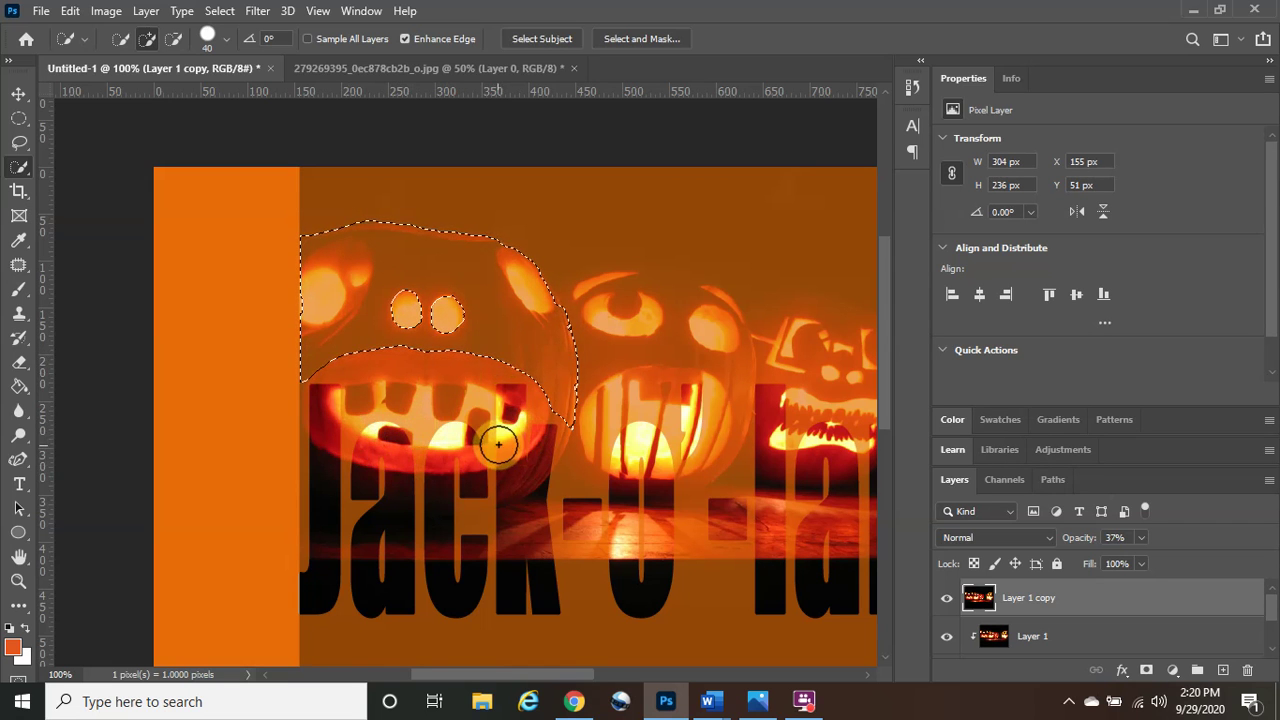
{"action": "left_click_drag", "start_coordinate": [487, 389], "coordinate": [403, 404]}
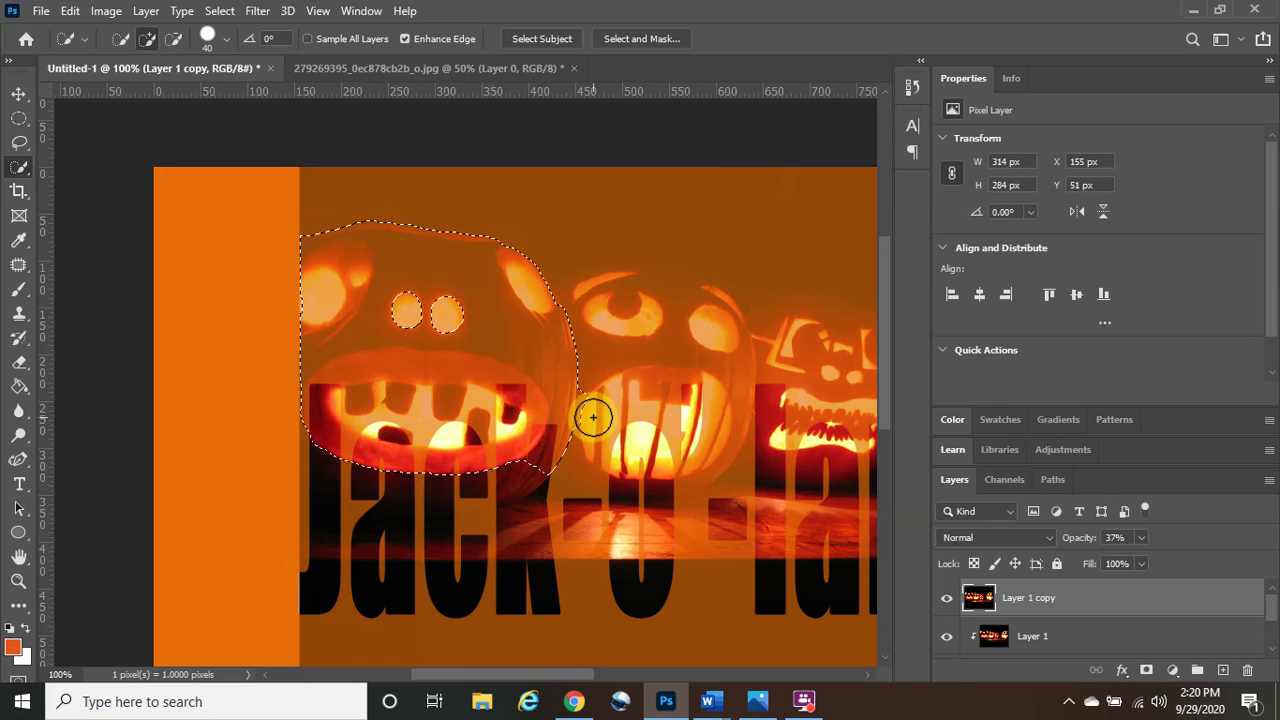
Shrink the brush to 15 and subtract the mouth edges and notches from the selection.
{"action": "key", "text": "bracketleft"}
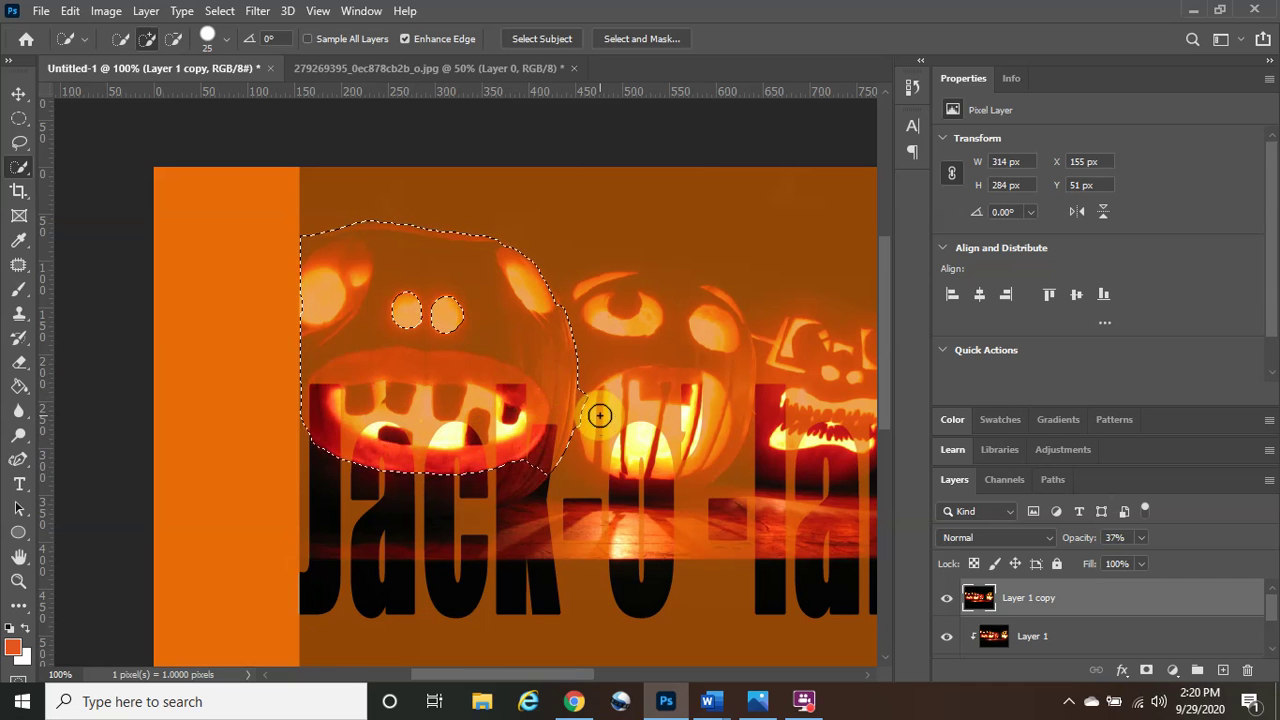
{"action": "key", "text": "bracketleft"}
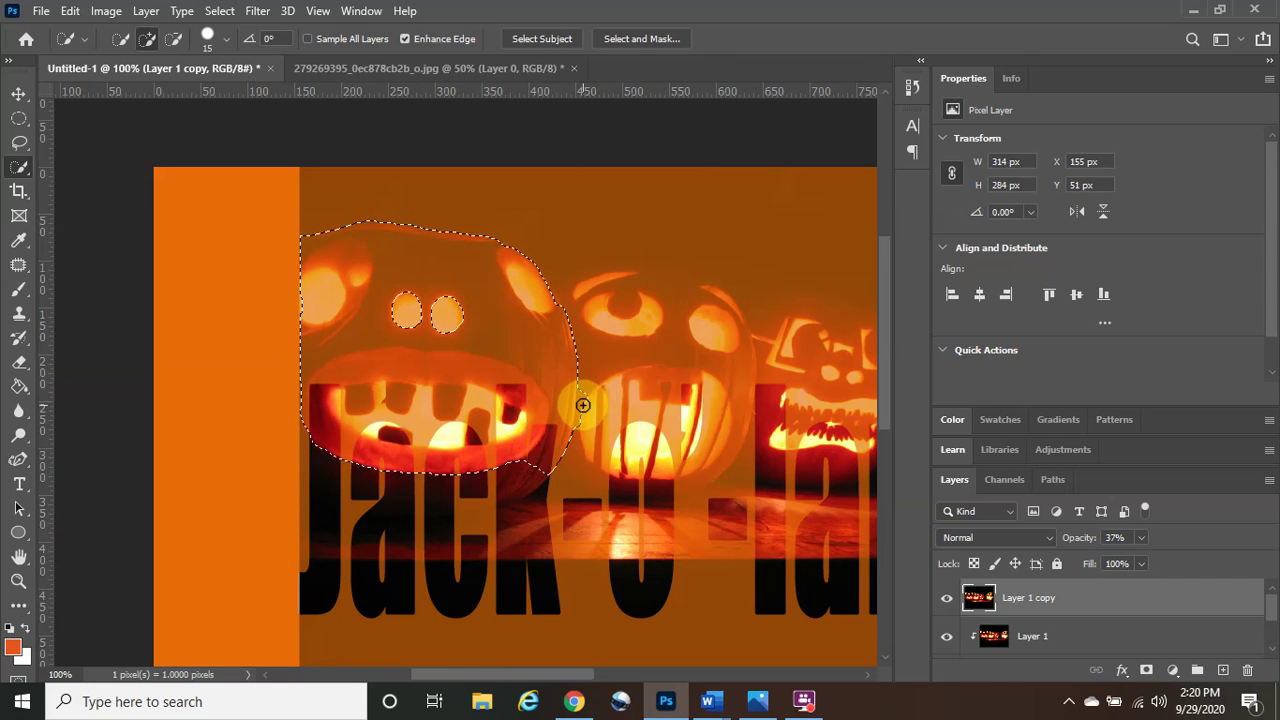
{"action": "key", "text": "alt"}
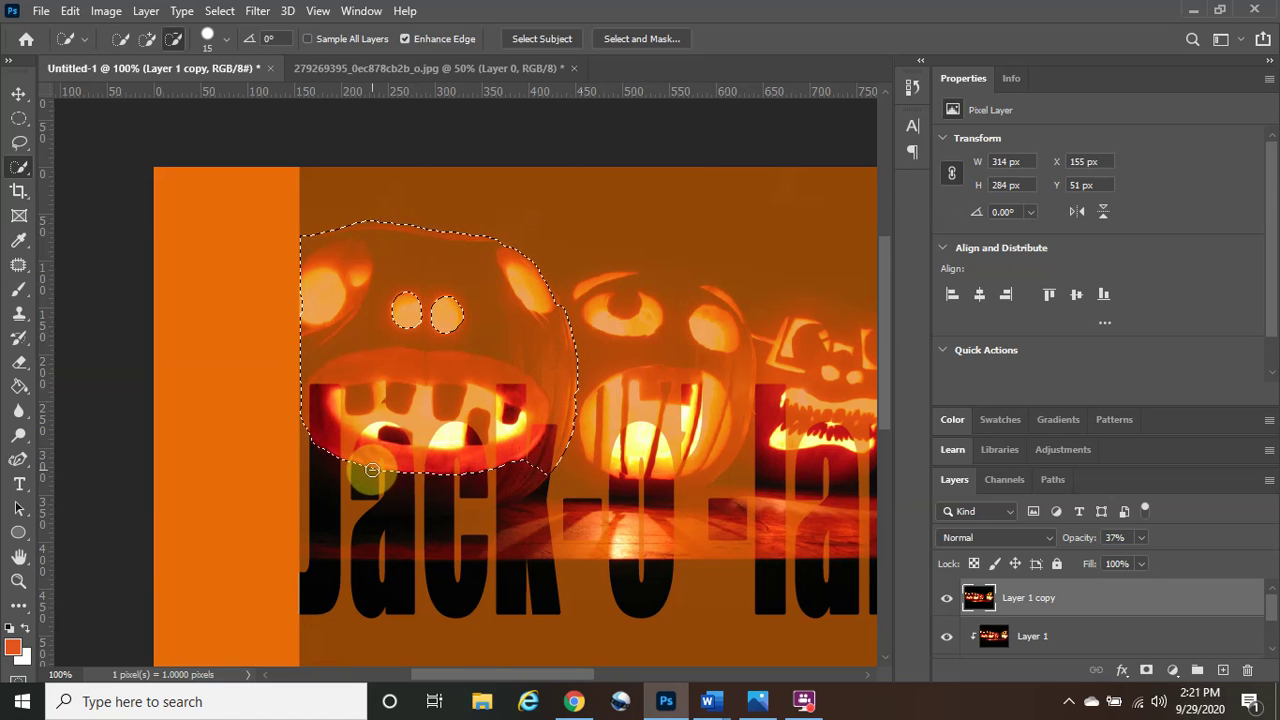
{"action": "left_click_drag", "start_coordinate": [382, 443], "coordinate": [370, 463]}
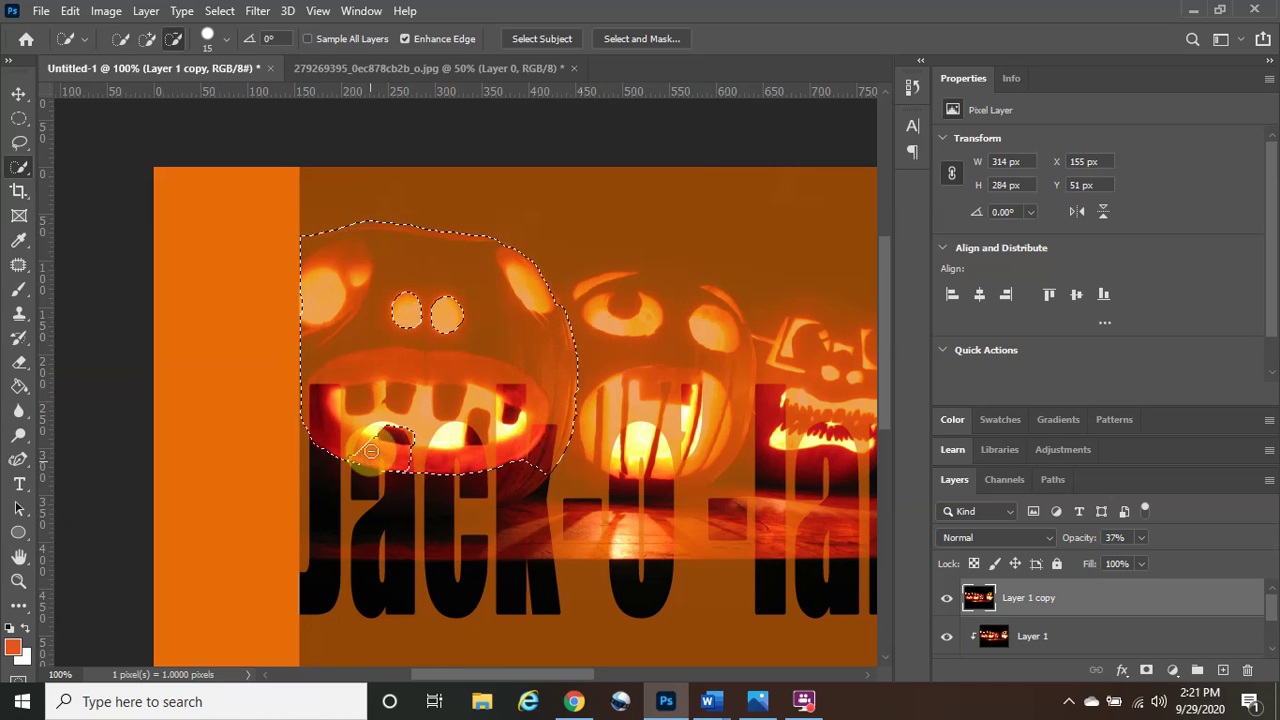
{"action": "mouse_move", "coordinate": [377, 432]}
{"action": "left_mouse_down"}
{"action": "mouse_move", "coordinate": [387, 473]}
{"action": "mouse_move", "coordinate": [455, 451]}
{"action": "left_mouse_up"}
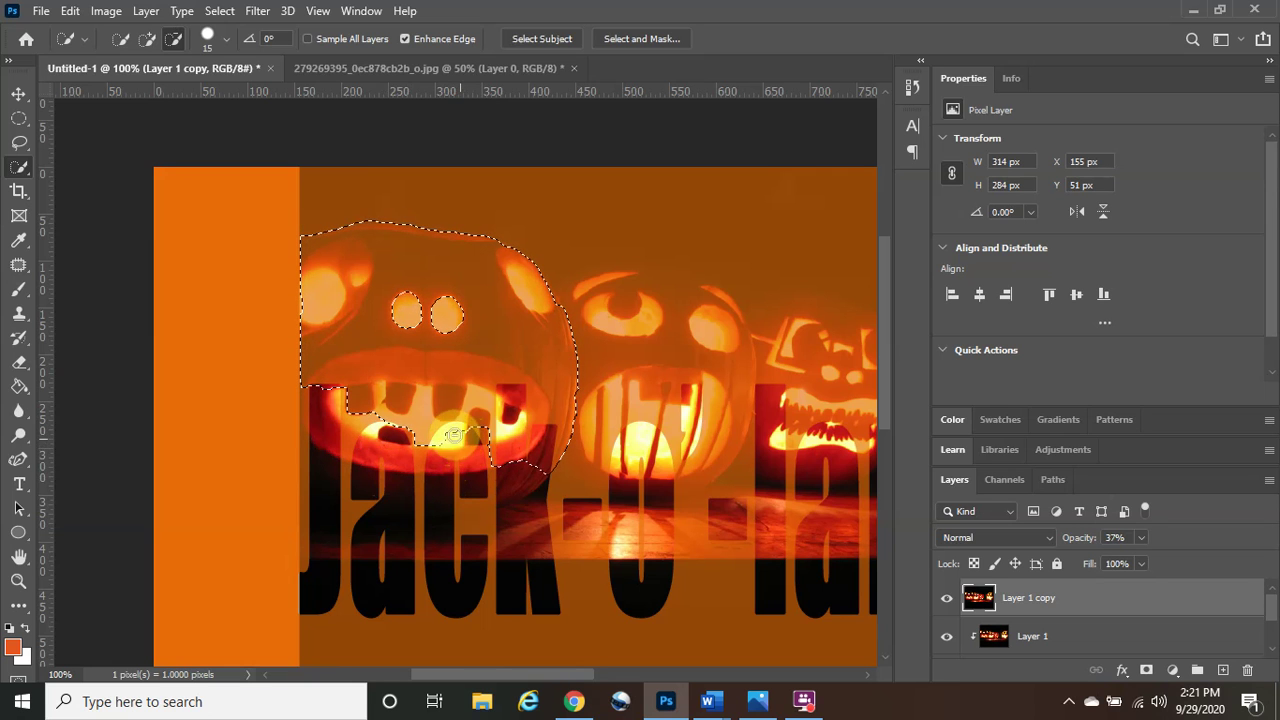
{"action": "left_click", "coordinate": [521, 483]}
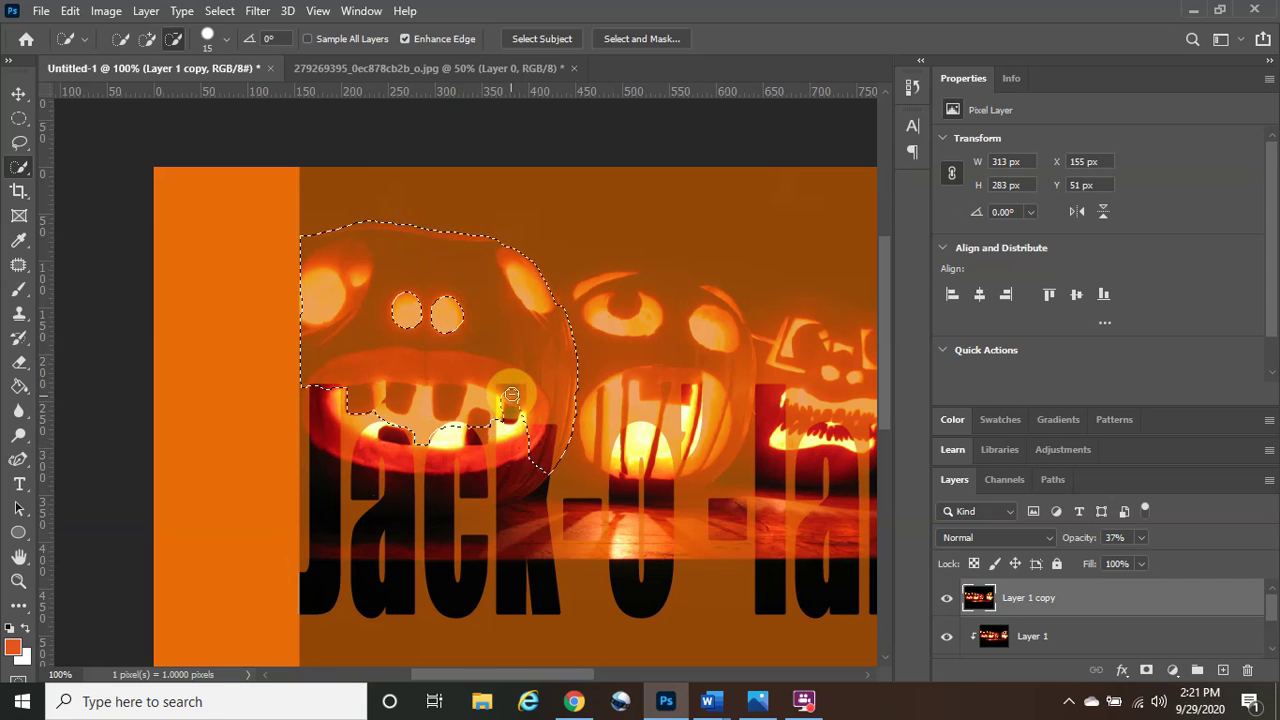
{"action": "left_click_drag", "start_coordinate": [507, 408], "coordinate": [510, 440]}
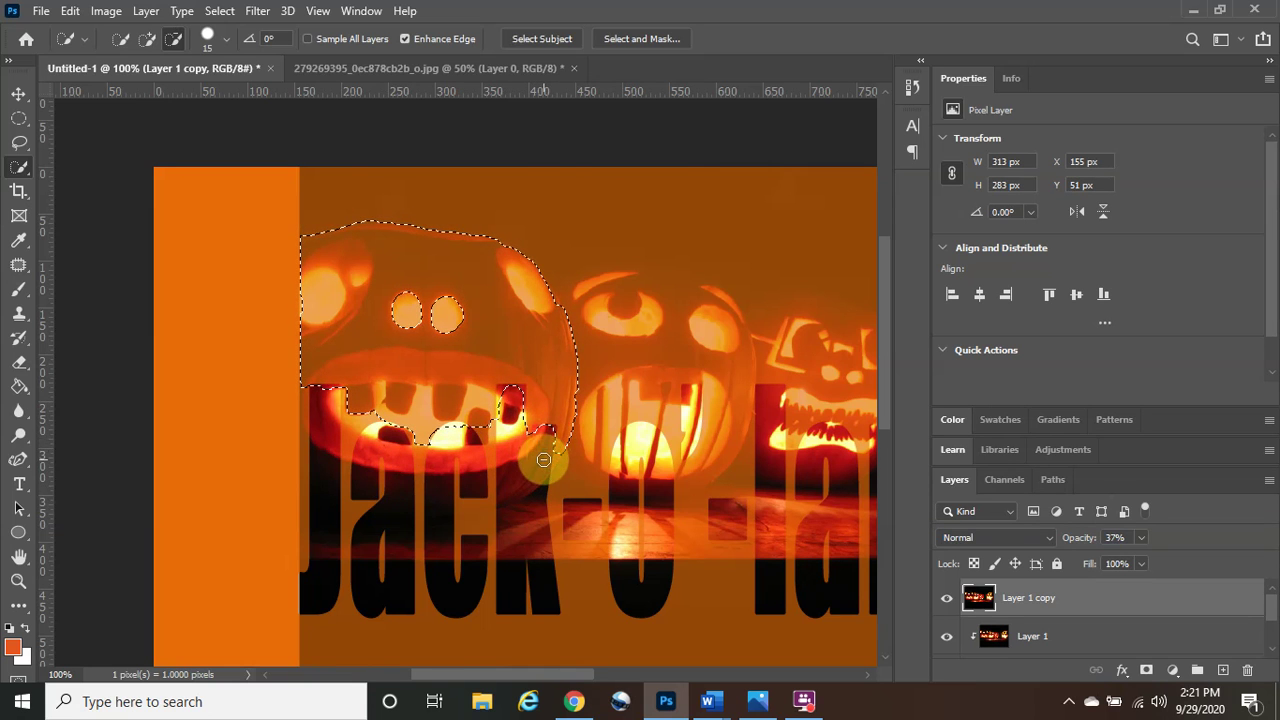
With a smaller brush, subtract the small notch between the teeth.
{"action": "key", "text": "alt"}
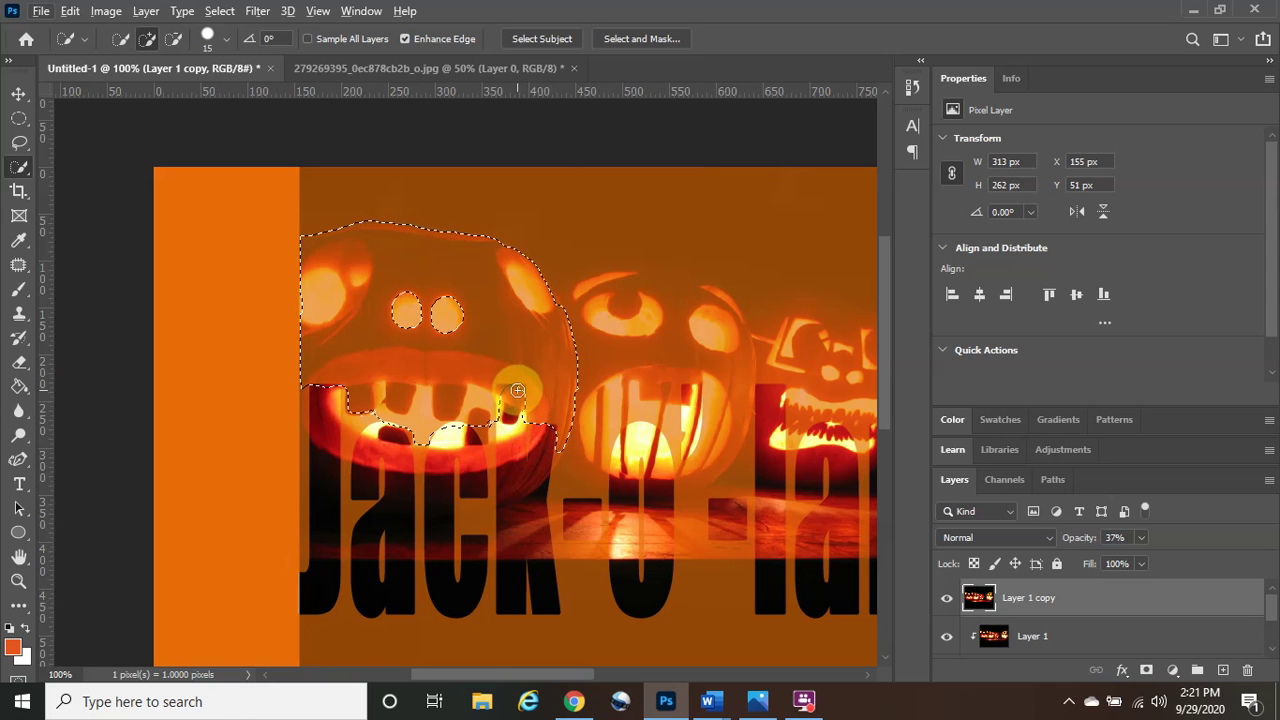
{"action": "key", "text": "bracketleft"}
{"action": "key", "text": "bracketleft"}
{"action": "key", "text": "bracketleft"}
{"action": "key", "text": "bracketleft"}
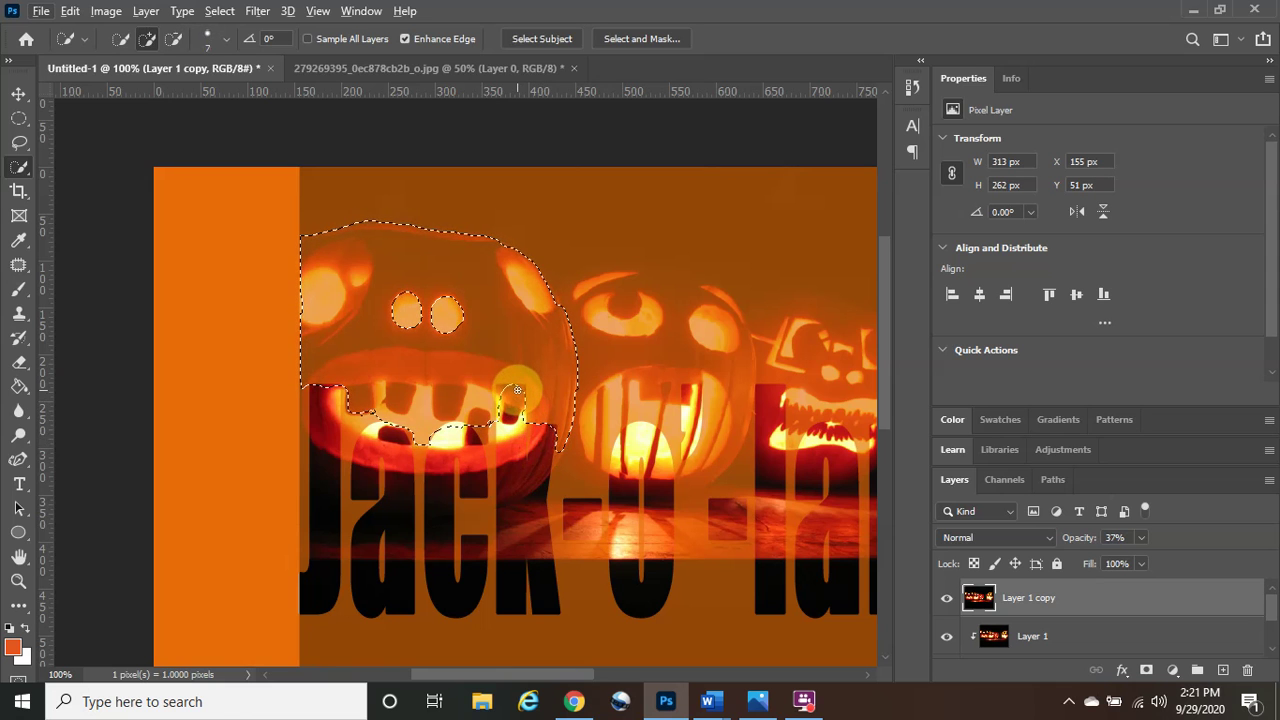
{"action": "key", "text": "alt"}
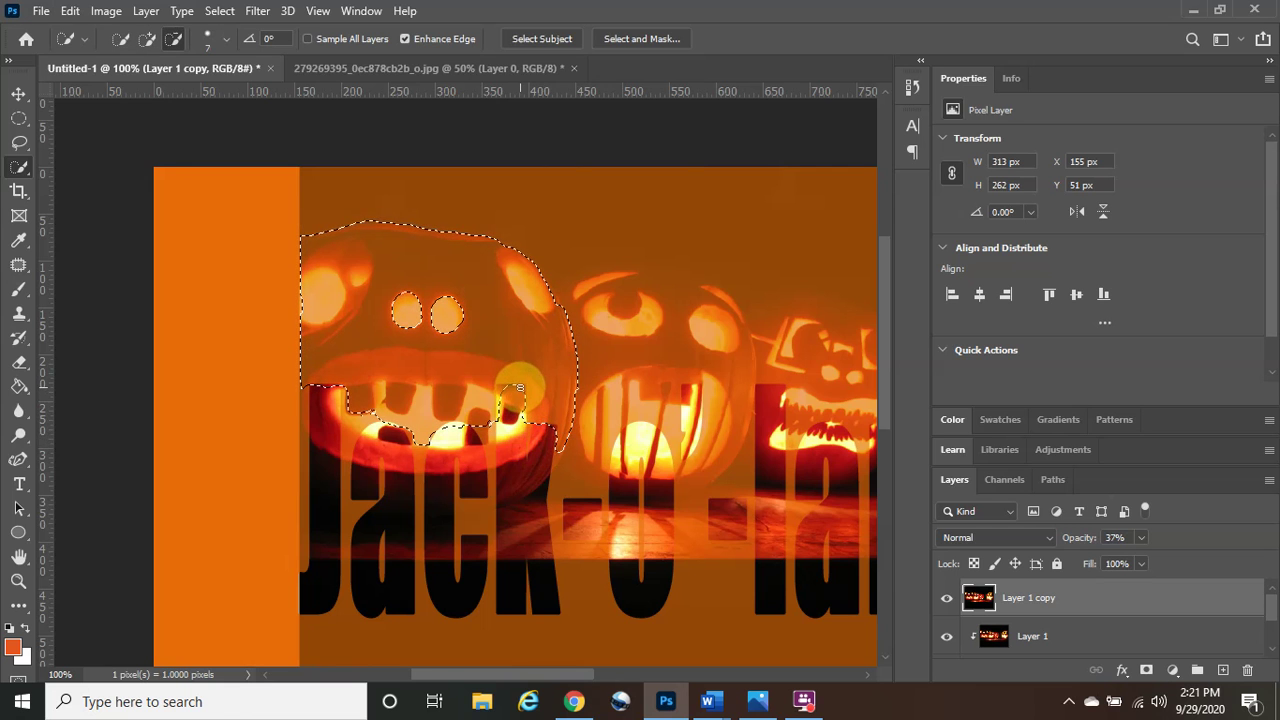
{"action": "mouse_move", "coordinate": [515, 393]}
{"action": "left_mouse_down"}
{"action": "mouse_move", "coordinate": [500, 386]}
{"action": "mouse_move", "coordinate": [500, 397]}
{"action": "left_mouse_up"}
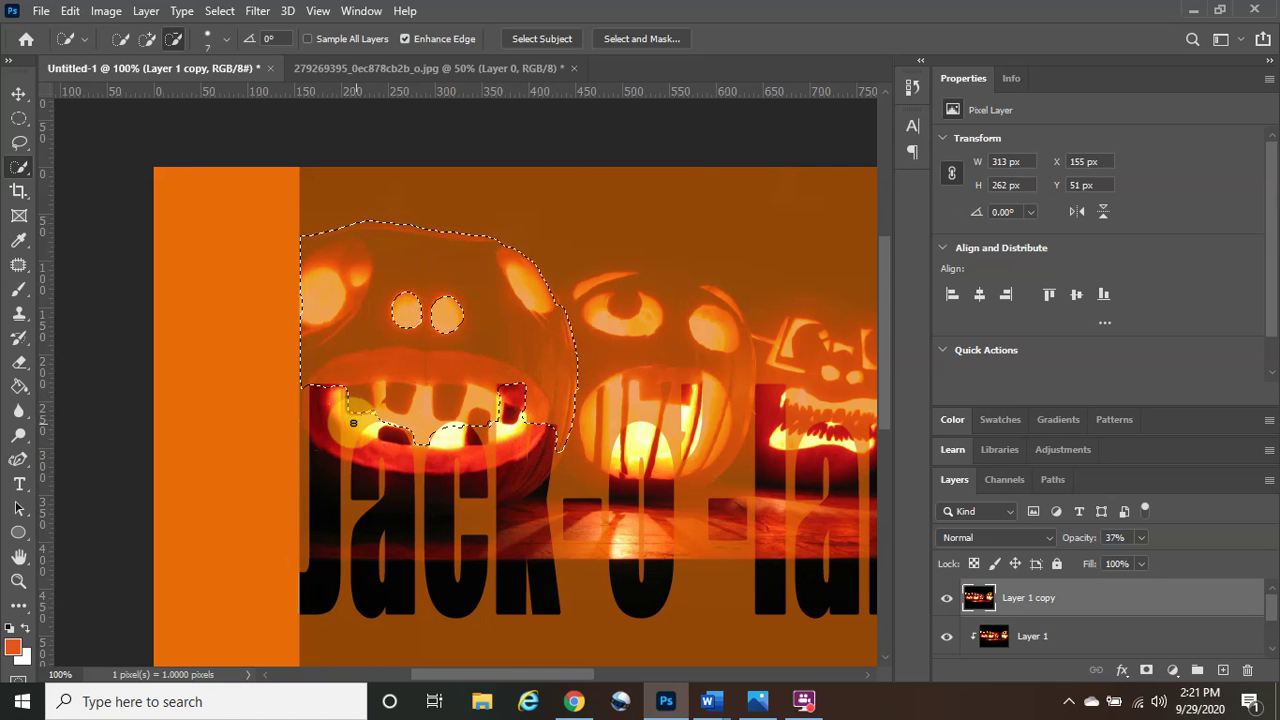
{"action": "key", "text": "alt"}
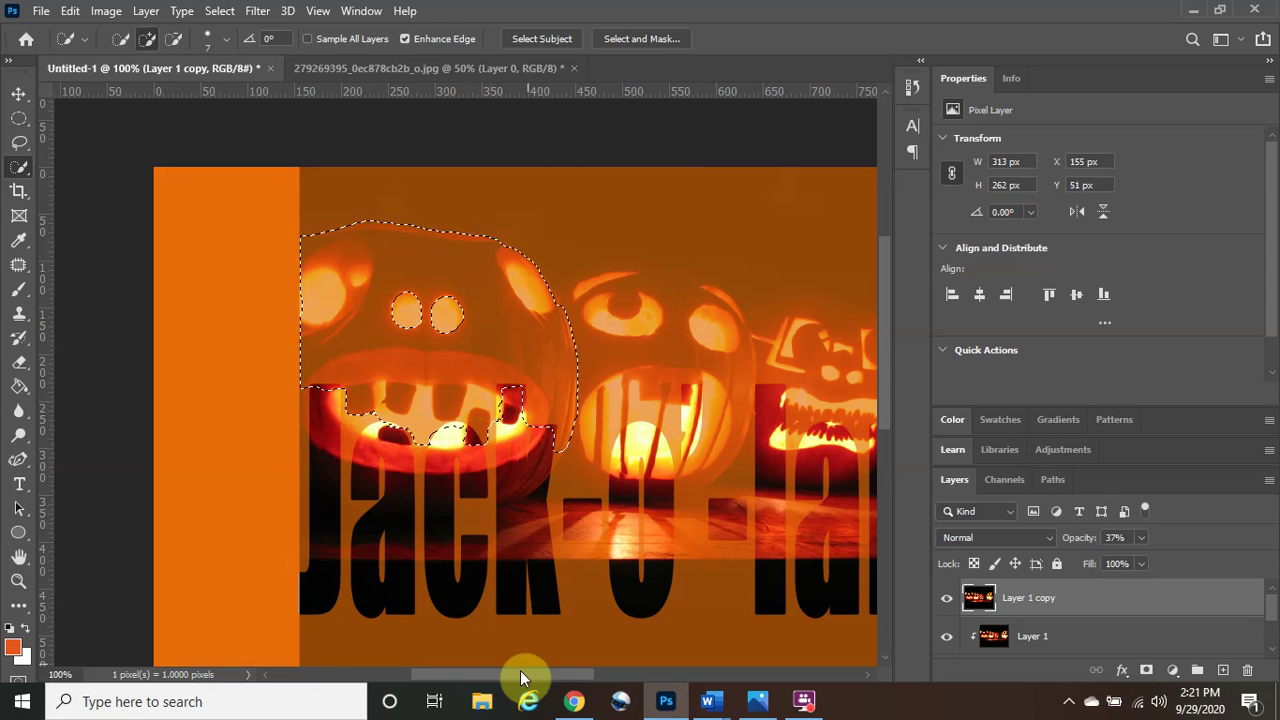
Enlarge the brush and add the second pumpkin to the selection.
{"action": "left_click_drag", "start_coordinate": [518, 683], "coordinate": [561, 686]}
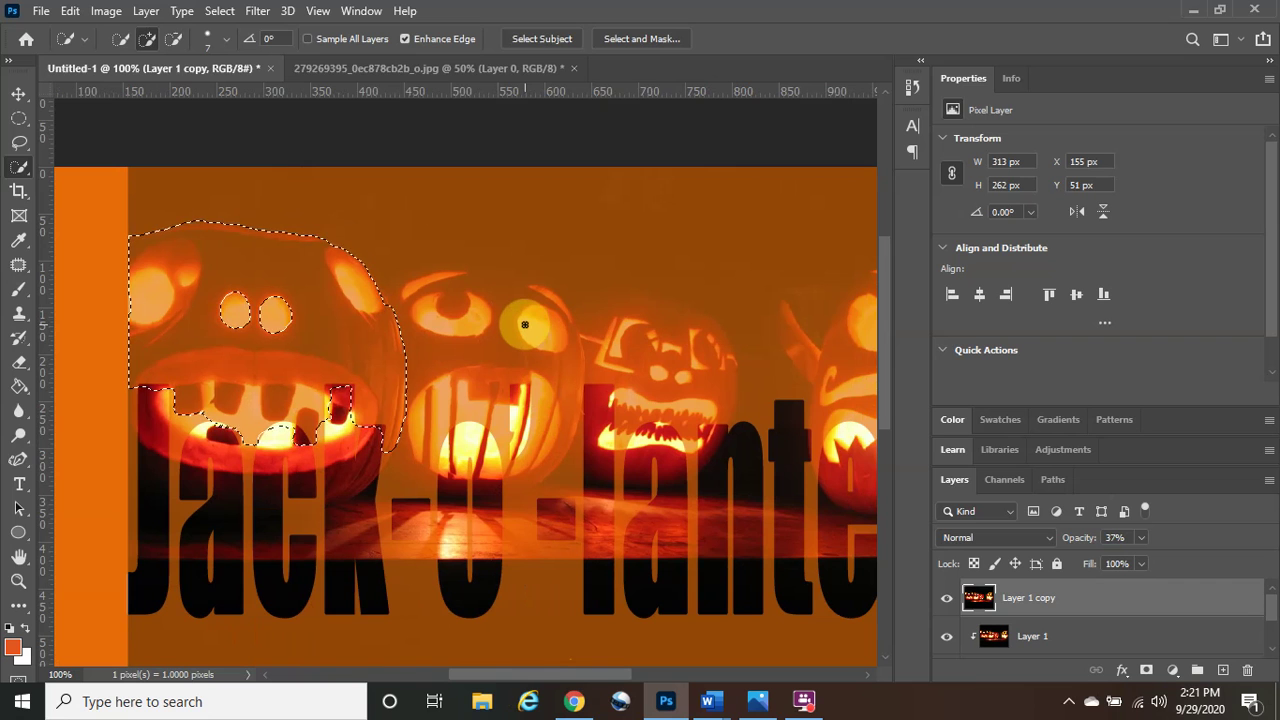
{"action": "key", "text": "bracketright"}
{"action": "key", "text": "bracketright"}
{"action": "key", "text": "bracketright"}
{"action": "key", "text": "bracketright"}
{"action": "key", "text": "bracketright"}
{"action": "key", "text": "bracketright"}
{"action": "key", "text": "bracketright"}
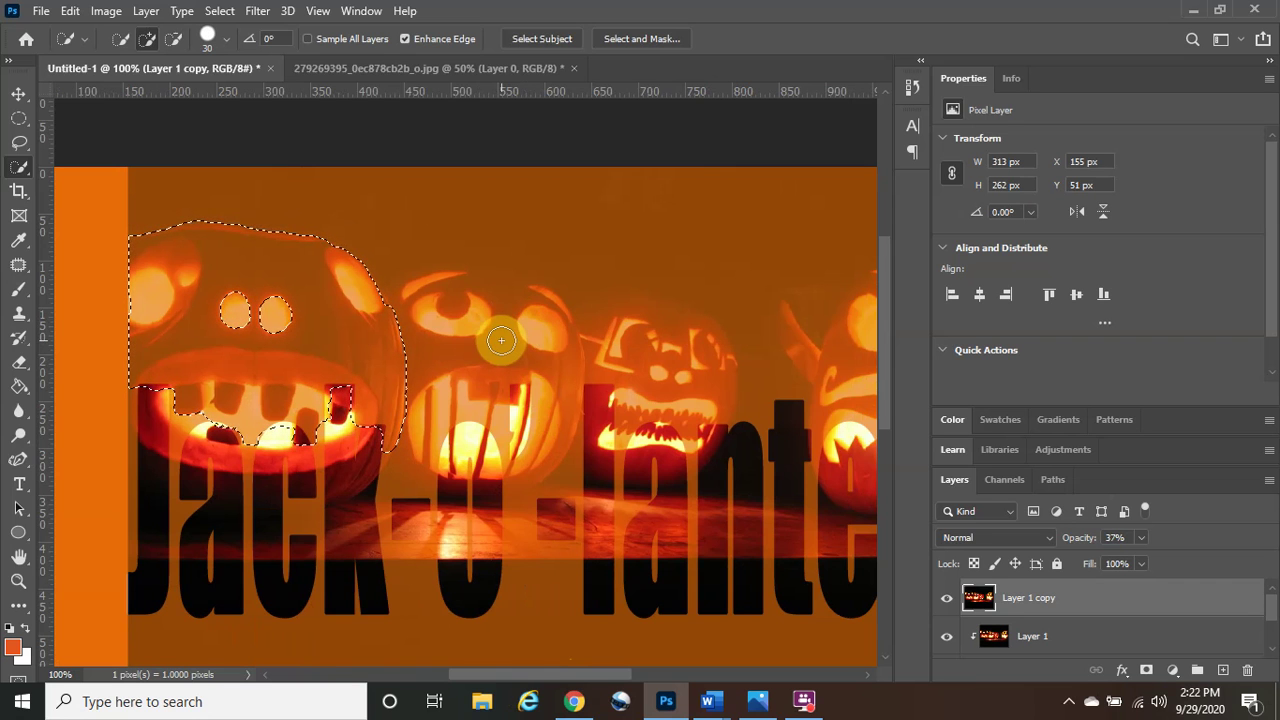
{"action": "mouse_move", "coordinate": [488, 340]}
{"action": "left_mouse_down"}
{"action": "mouse_move", "coordinate": [457, 294]}
{"action": "mouse_move", "coordinate": [520, 303]}
{"action": "mouse_move", "coordinate": [410, 288]}
{"action": "mouse_move", "coordinate": [527, 305]}
{"action": "mouse_move", "coordinate": [437, 283]}
{"action": "mouse_move", "coordinate": [466, 323]}
{"action": "mouse_move", "coordinate": [477, 391]}
{"action": "mouse_move", "coordinate": [486, 383]}
{"action": "mouse_move", "coordinate": [491, 397]}
{"action": "mouse_move", "coordinate": [546, 349]}
{"action": "mouse_move", "coordinate": [533, 465]}
{"action": "mouse_move", "coordinate": [446, 389]}
{"action": "mouse_move", "coordinate": [412, 428]}
{"action": "mouse_move", "coordinate": [457, 454]}
{"action": "mouse_move", "coordinate": [480, 354]}
{"action": "mouse_move", "coordinate": [478, 225]}
{"action": "mouse_move", "coordinate": [440, 200]}
{"action": "mouse_move", "coordinate": [497, 184]}
{"action": "mouse_move", "coordinate": [360, 166]}
{"action": "mouse_move", "coordinate": [149, 171]}
{"action": "left_mouse_up"}
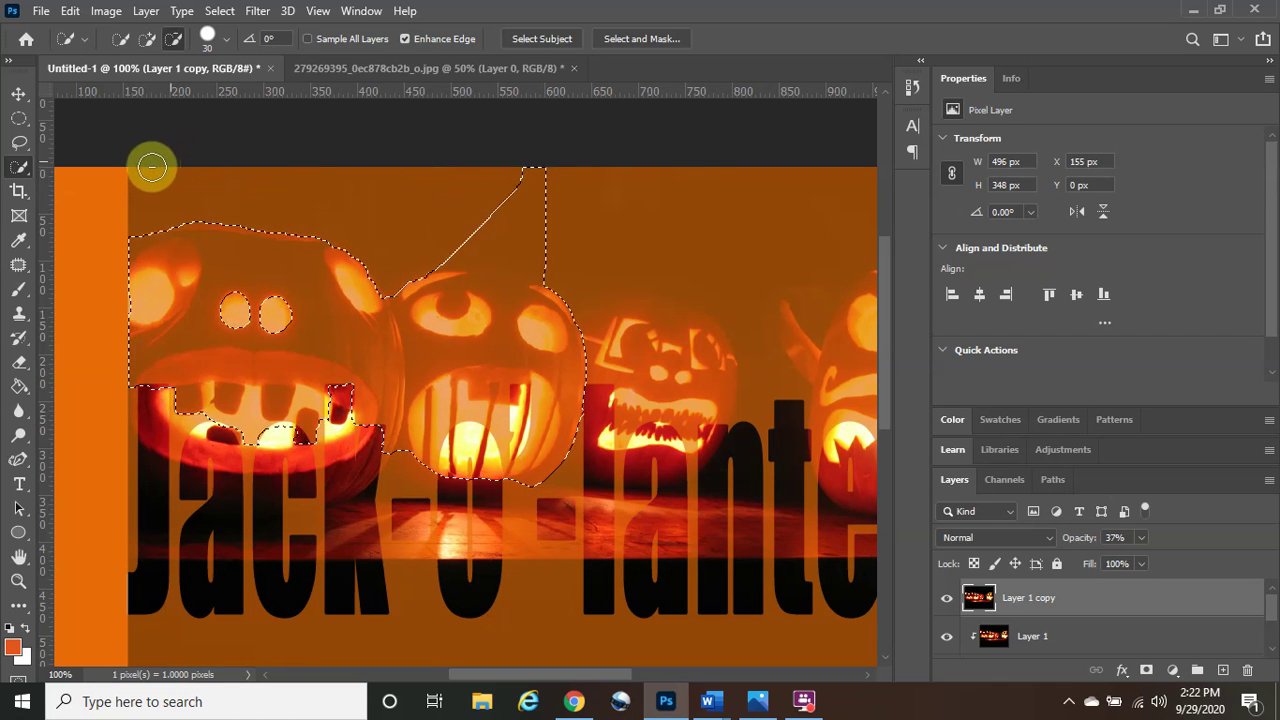
Subtract the tall spike above it and reshape the edge around the candle glow.
{"action": "mouse_move", "coordinate": [463, 176]}
{"action": "left_mouse_down"}
{"action": "mouse_move", "coordinate": [571, 197]}
{"action": "mouse_move", "coordinate": [471, 214]}
{"action": "mouse_move", "coordinate": [548, 237]}
{"action": "mouse_move", "coordinate": [534, 251]}
{"action": "mouse_move", "coordinate": [543, 260]}
{"action": "mouse_move", "coordinate": [551, 248]}
{"action": "mouse_move", "coordinate": [548, 259]}
{"action": "left_mouse_up"}
{"action": "key", "text": "alt"}
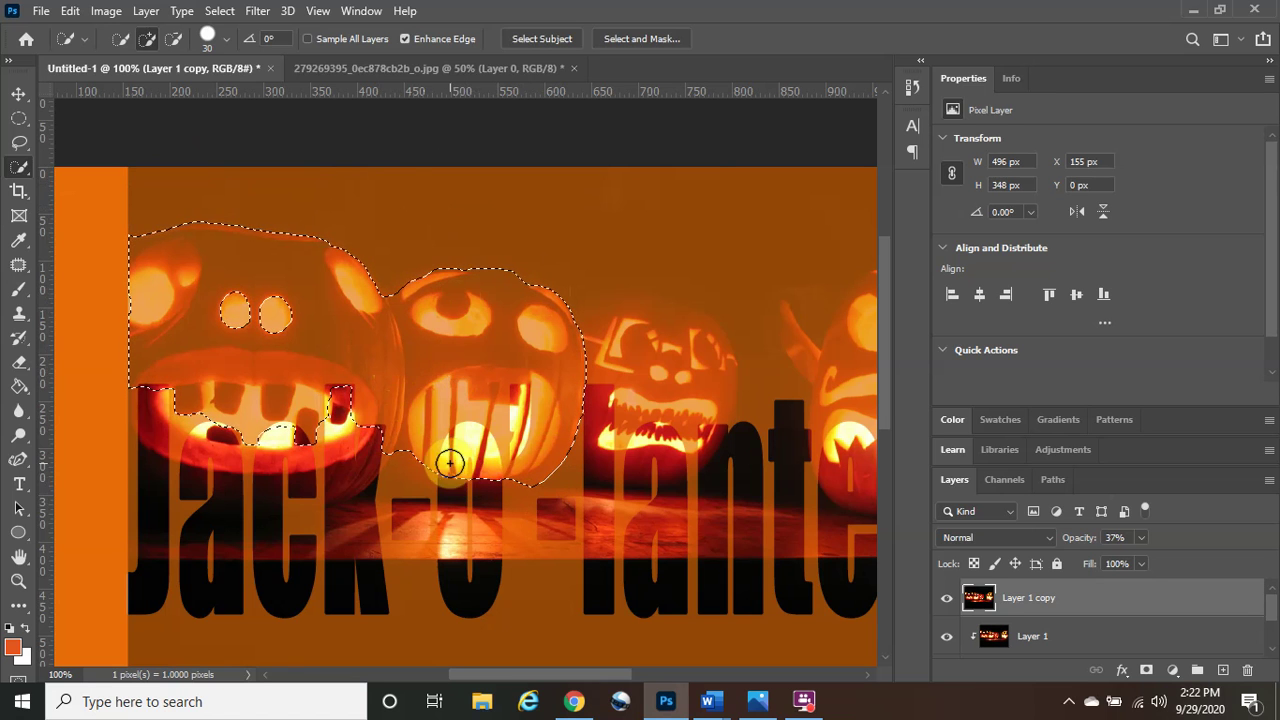
{"action": "key", "text": "alt"}
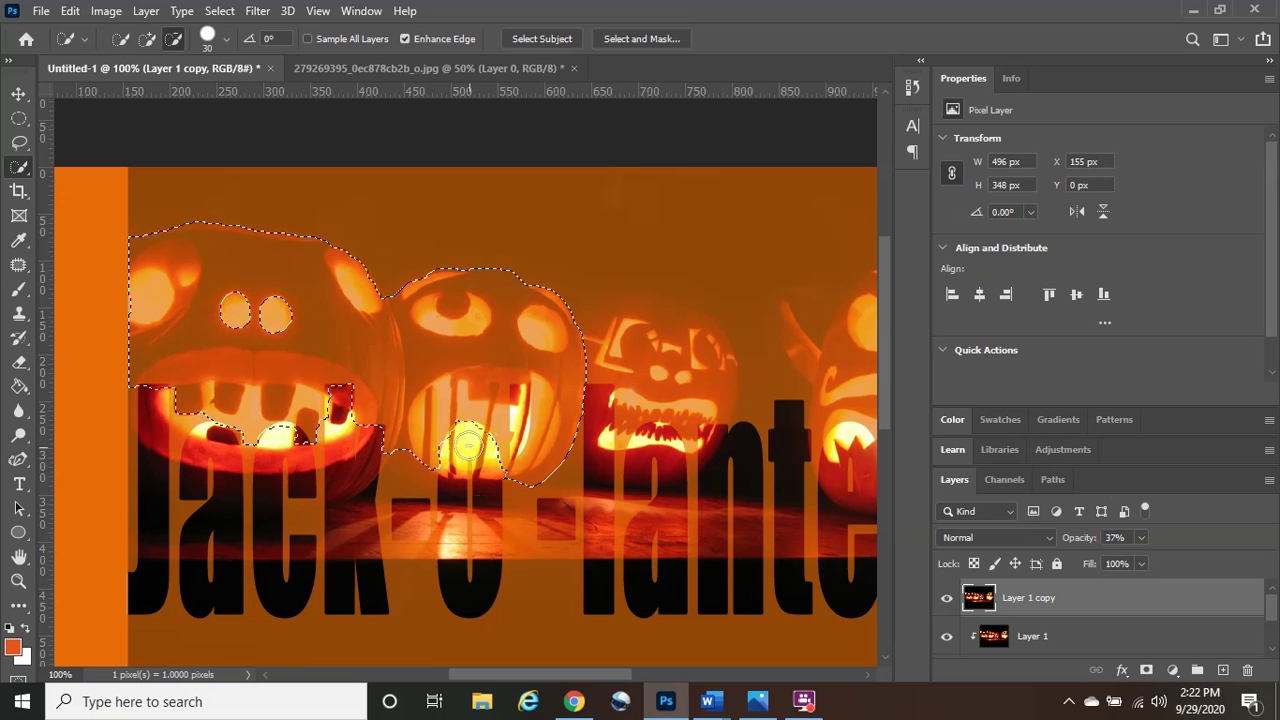
{"action": "left_click", "coordinate": [470, 437], "text": "alt"}
{"action": "left_click_drag", "start_coordinate": [555, 677], "coordinate": [612, 677]}
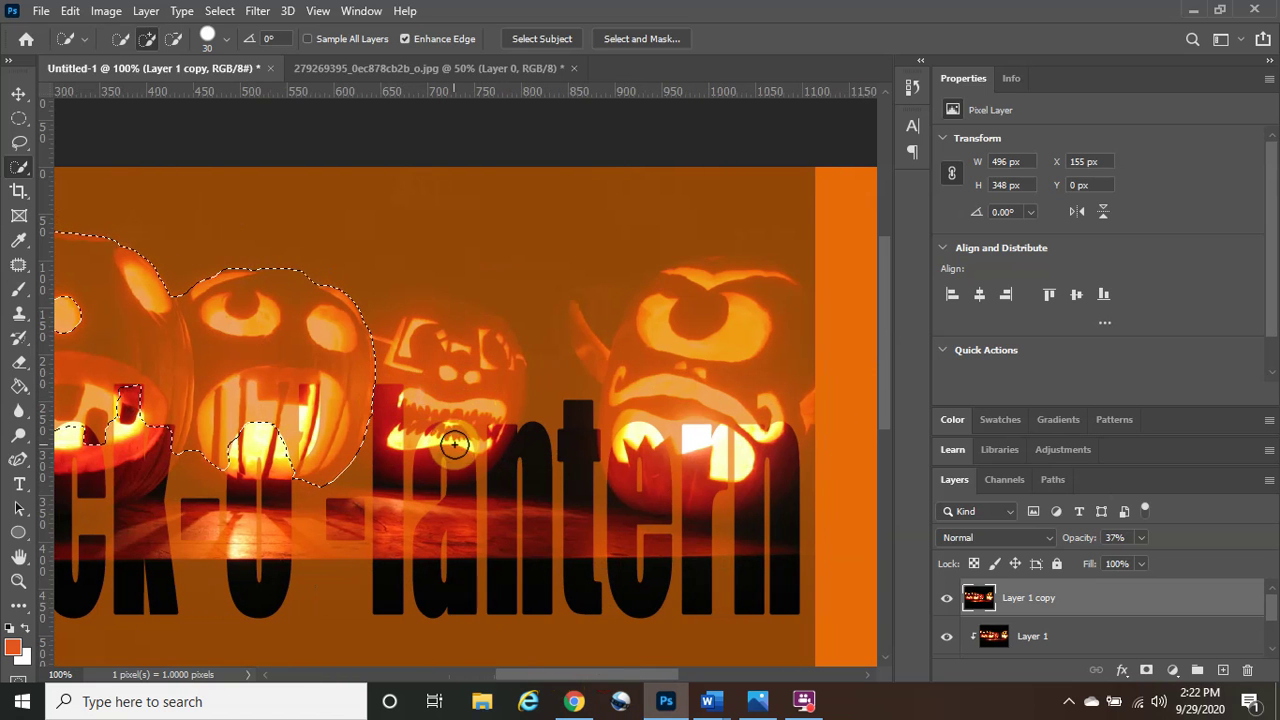
Add the square-eyed pumpkin to the selection, undoing a stray stroke on its mouth.
{"action": "left_click_drag", "start_coordinate": [453, 444], "coordinate": [478, 433]}
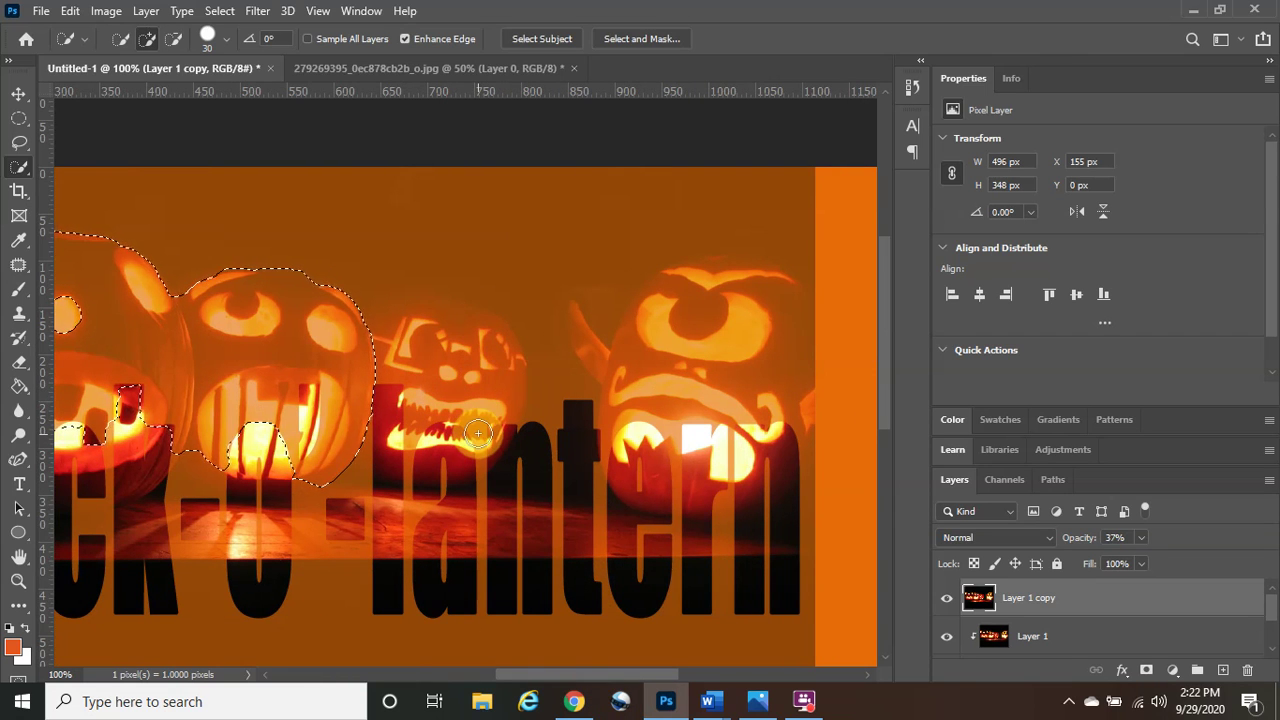
{"action": "key", "text": "ctrl+z"}
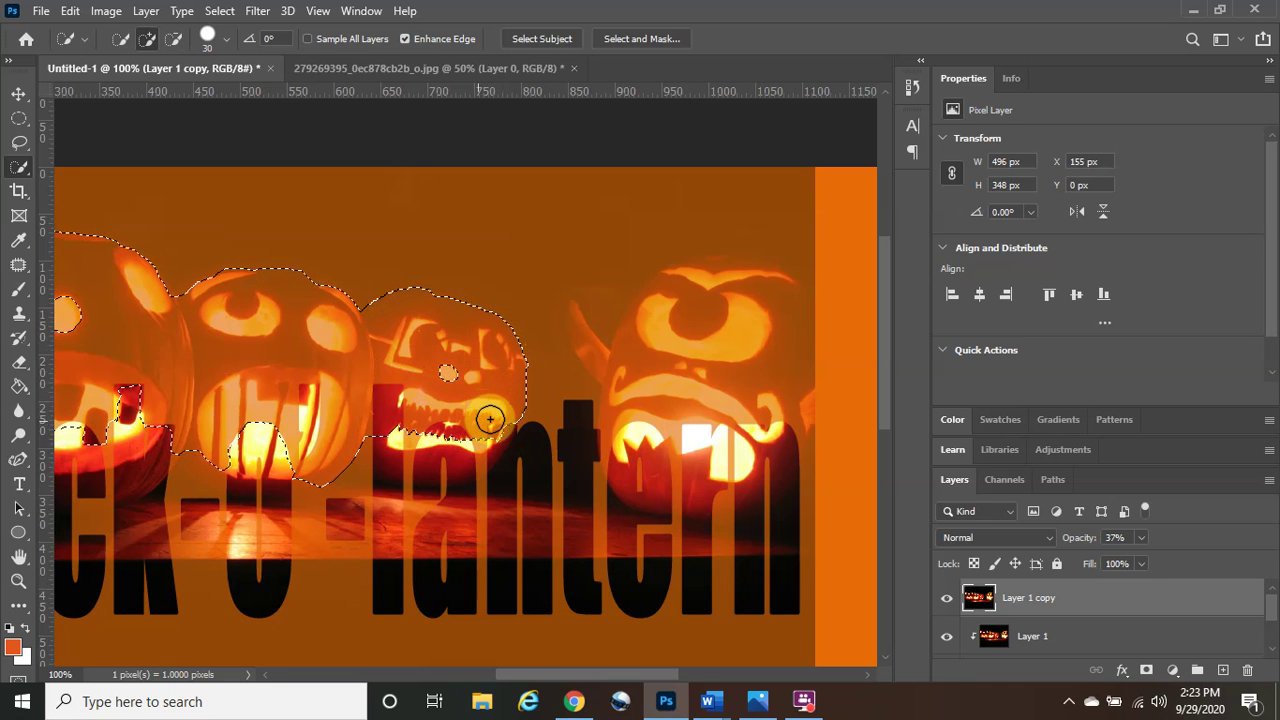
{"action": "mouse_move", "coordinate": [457, 407]}
{"action": "left_mouse_down"}
{"action": "mouse_move", "coordinate": [479, 409]}
{"action": "mouse_move", "coordinate": [443, 457]}
{"action": "left_mouse_up"}
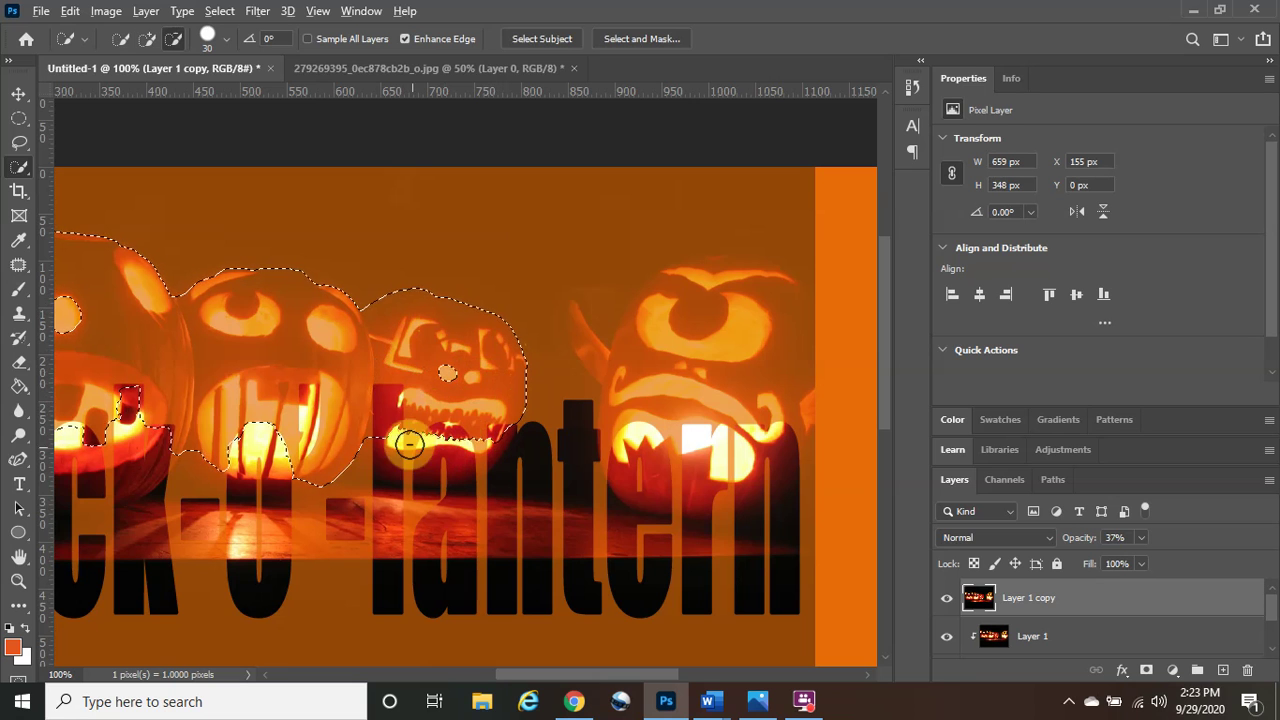
With a smaller brush, trim the selection around its mouth and left edge.
{"action": "key", "text": "bracketleft"}
{"action": "key", "text": "bracketleft"}
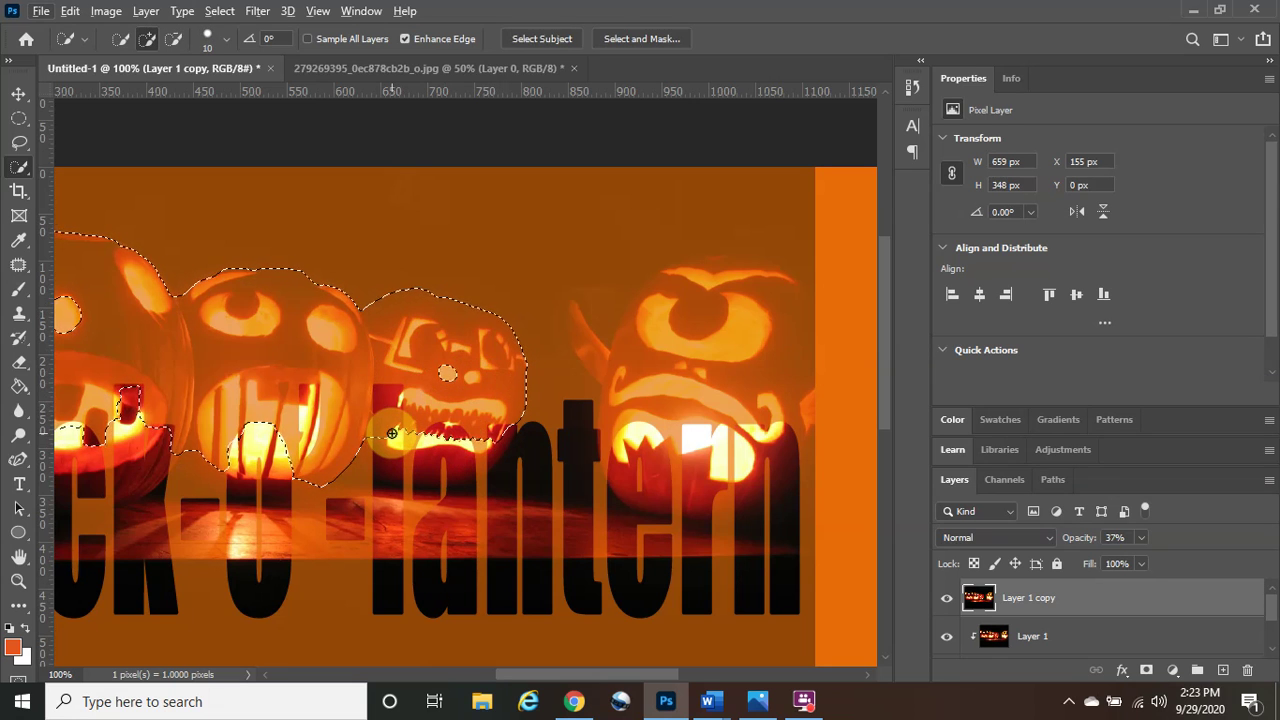
{"action": "key", "text": "alt"}
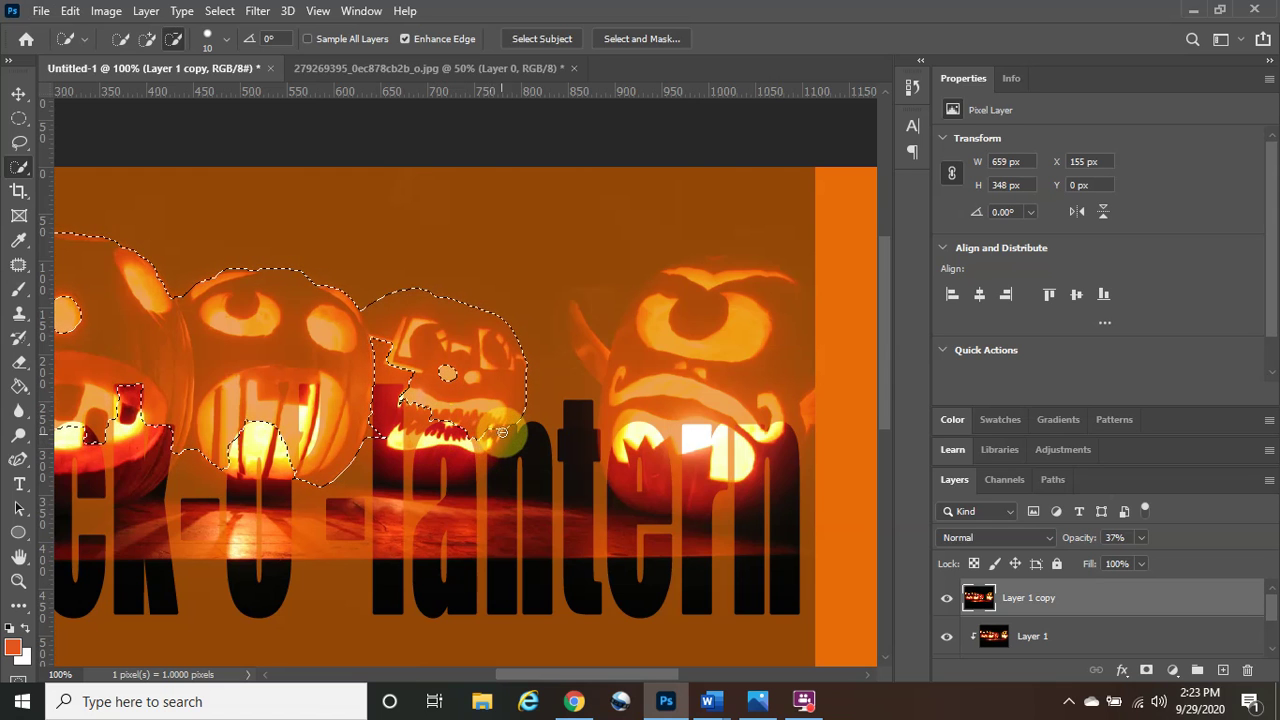
{"action": "left_click_drag", "start_coordinate": [500, 431], "coordinate": [486, 424]}
{"action": "left_click_drag", "start_coordinate": [404, 363], "coordinate": [399, 360]}
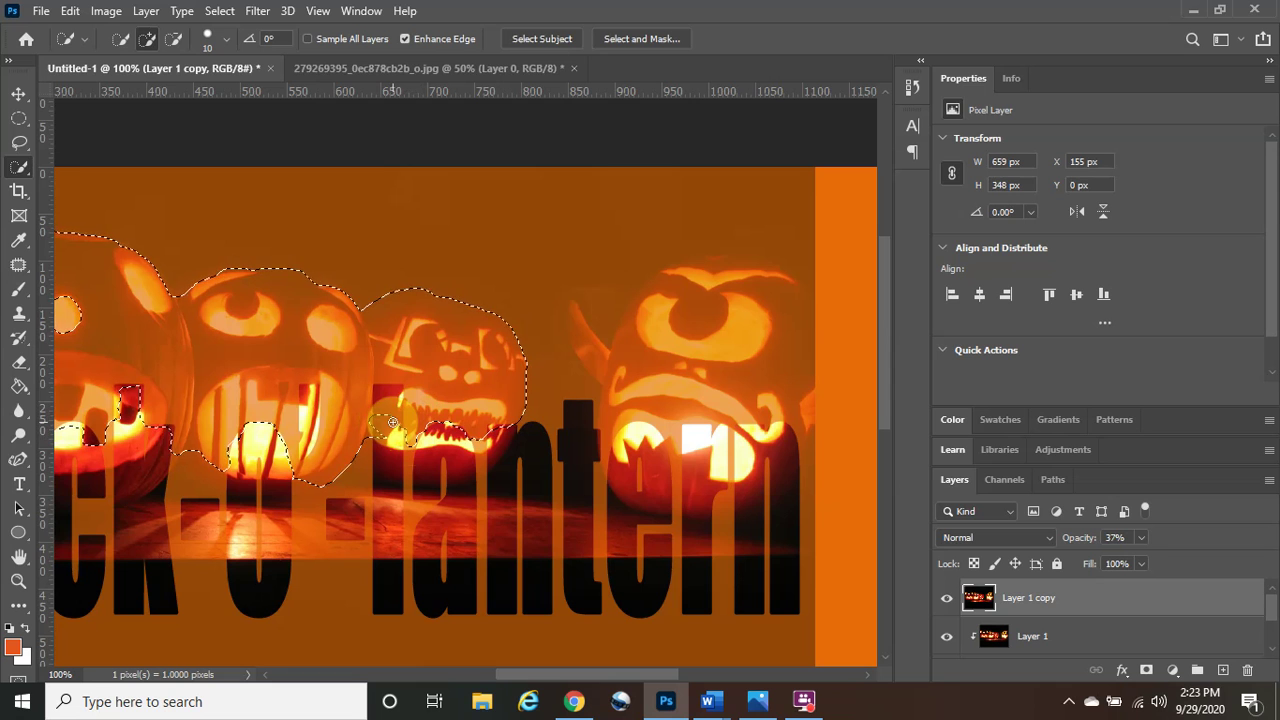
{"action": "key", "text": "alt"}
{"action": "left_click_drag", "start_coordinate": [390, 411], "coordinate": [388, 407]}
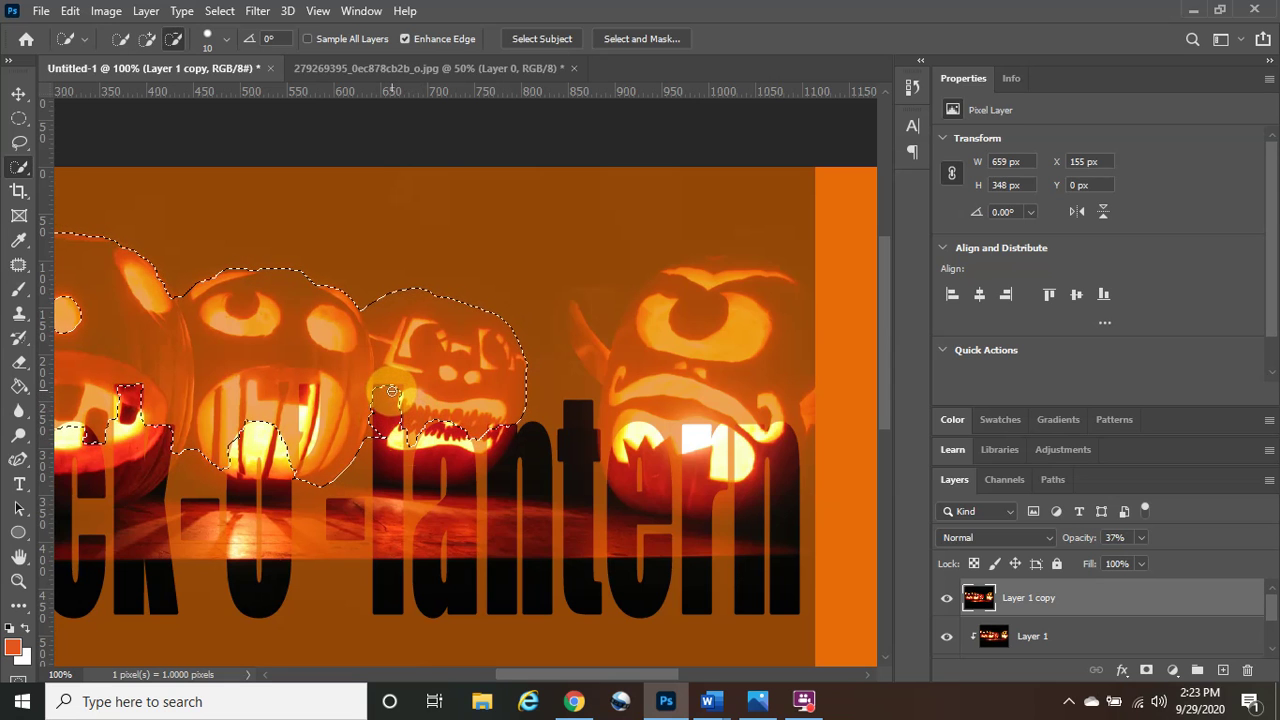
{"action": "left_click_drag", "start_coordinate": [391, 410], "coordinate": [396, 412]}
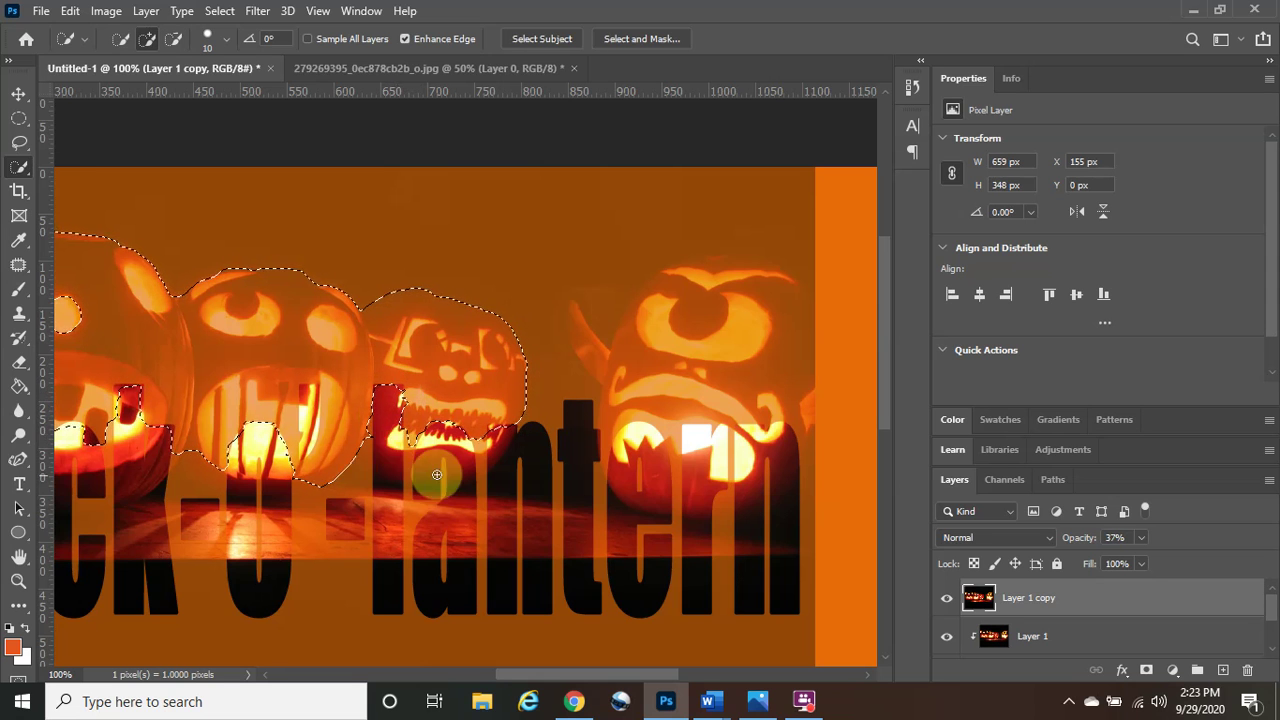
{"action": "left_click_drag", "start_coordinate": [547, 672], "coordinate": [582, 672]}
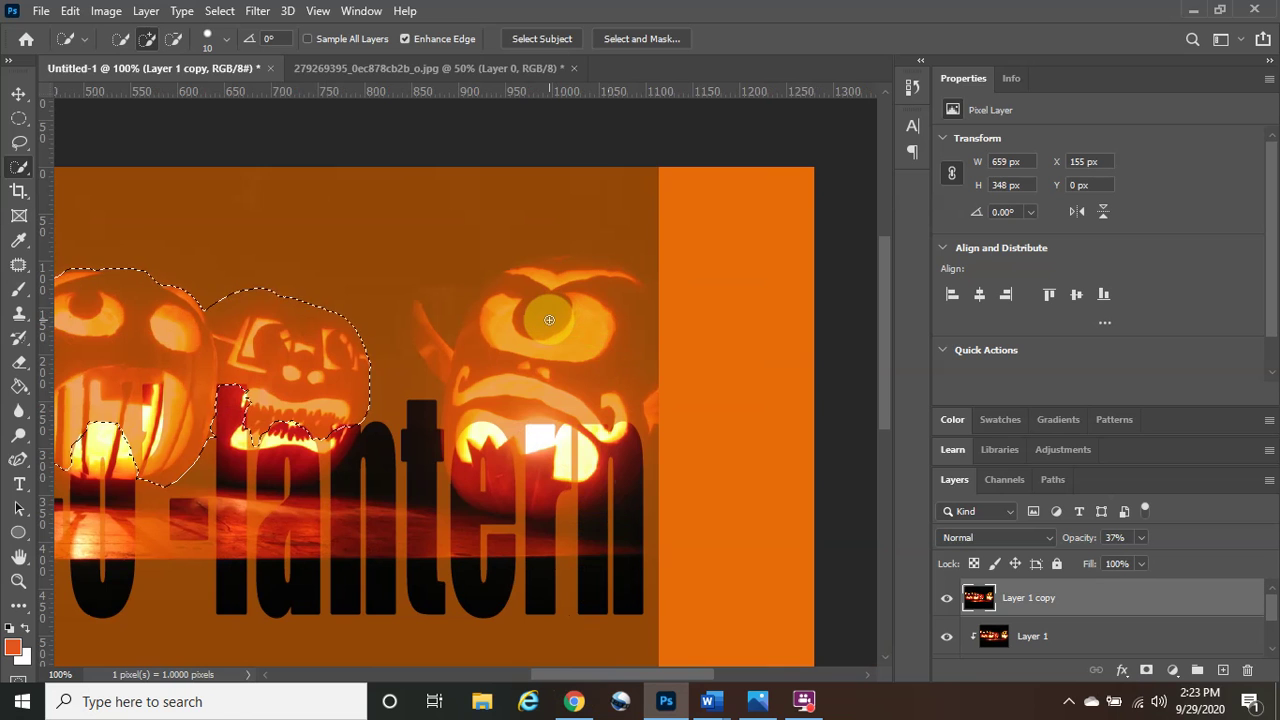
Add the rightmost round-eyed pumpkin with a larger brush, then extend along its edge with a smaller one.
{"action": "key", "text": "bracketright"}
{"action": "mouse_move", "coordinate": [540, 316]}
{"action": "left_mouse_down"}
{"action": "mouse_move", "coordinate": [582, 307]}
{"action": "mouse_move", "coordinate": [606, 283]}
{"action": "mouse_move", "coordinate": [569, 266]}
{"action": "mouse_move", "coordinate": [600, 265]}
{"action": "mouse_move", "coordinate": [631, 363]}
{"action": "mouse_move", "coordinate": [574, 297]}
{"action": "mouse_move", "coordinate": [514, 280]}
{"action": "mouse_move", "coordinate": [497, 289]}
{"action": "mouse_move", "coordinate": [537, 266]}
{"action": "mouse_move", "coordinate": [509, 280]}
{"action": "mouse_move", "coordinate": [472, 353]}
{"action": "mouse_move", "coordinate": [486, 294]}
{"action": "mouse_move", "coordinate": [451, 364]}
{"action": "left_mouse_up"}
{"action": "key", "text": "bracketleft"}
{"action": "key", "text": "bracketleft"}
{"action": "key", "text": "bracketleft"}
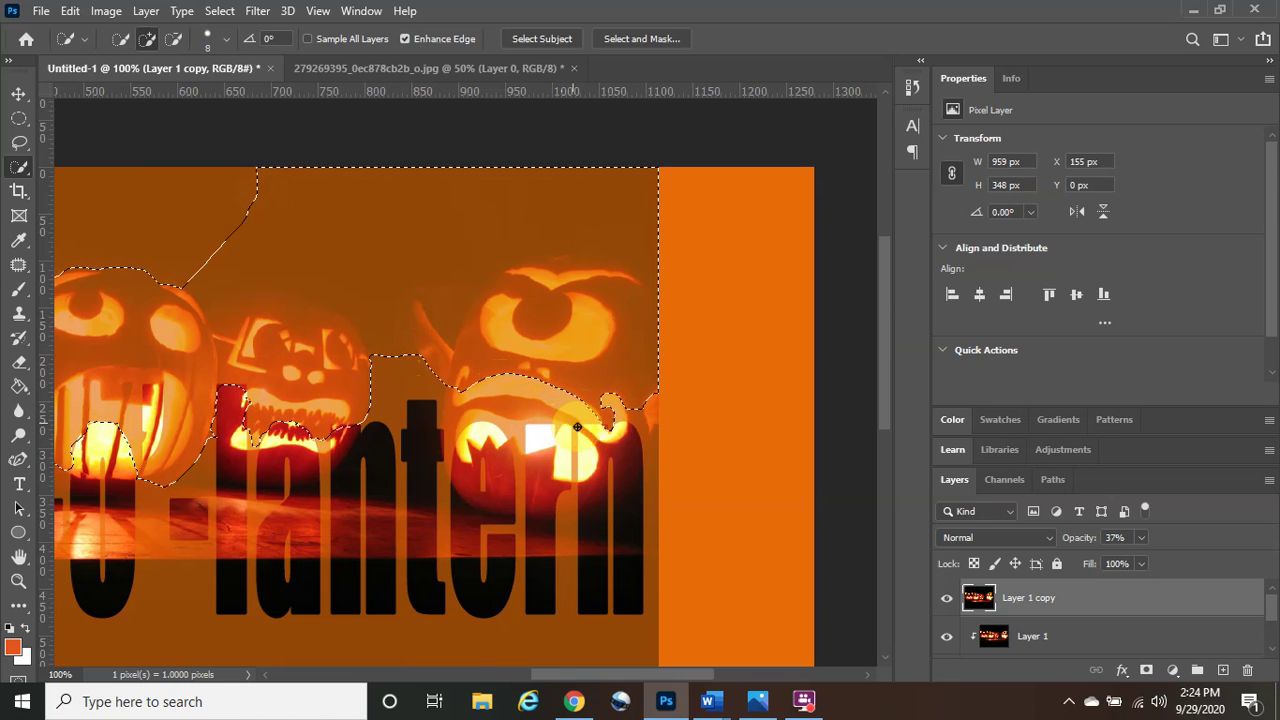
{"action": "left_click_drag", "start_coordinate": [603, 420], "coordinate": [643, 414]}
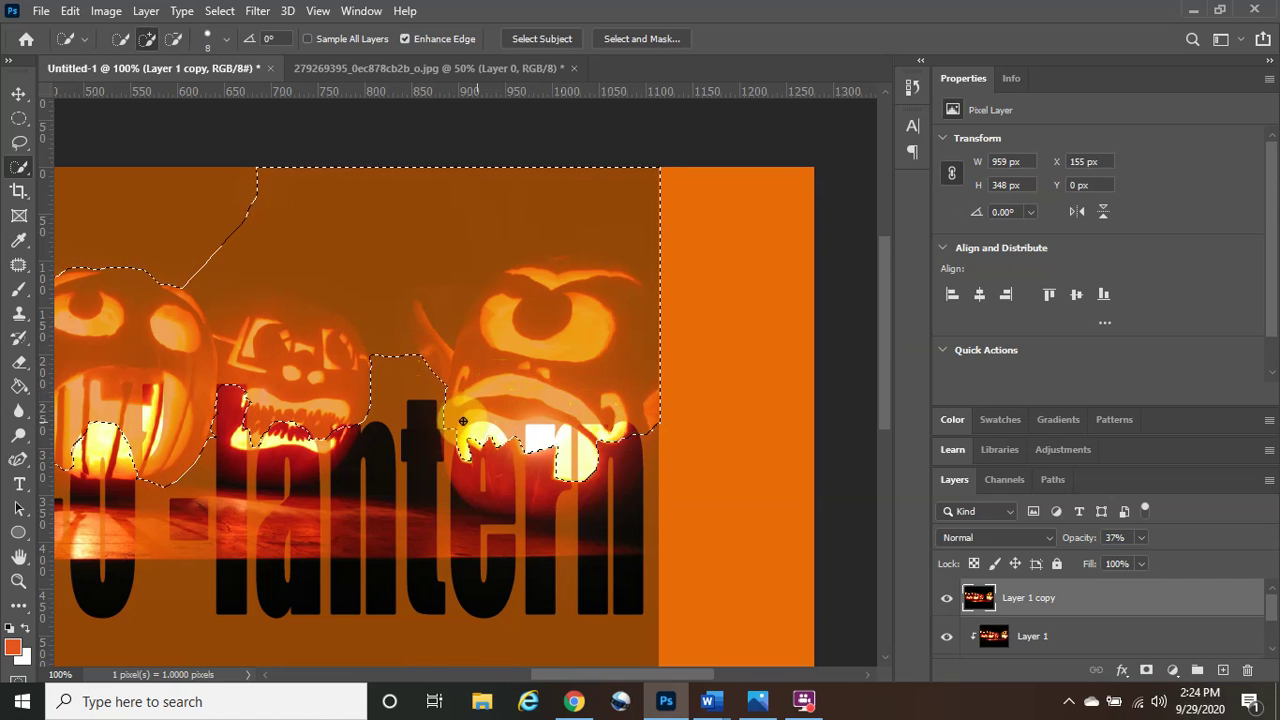
{"action": "left_click", "coordinate": [482, 358]}
{"action": "key", "text": "alt"}
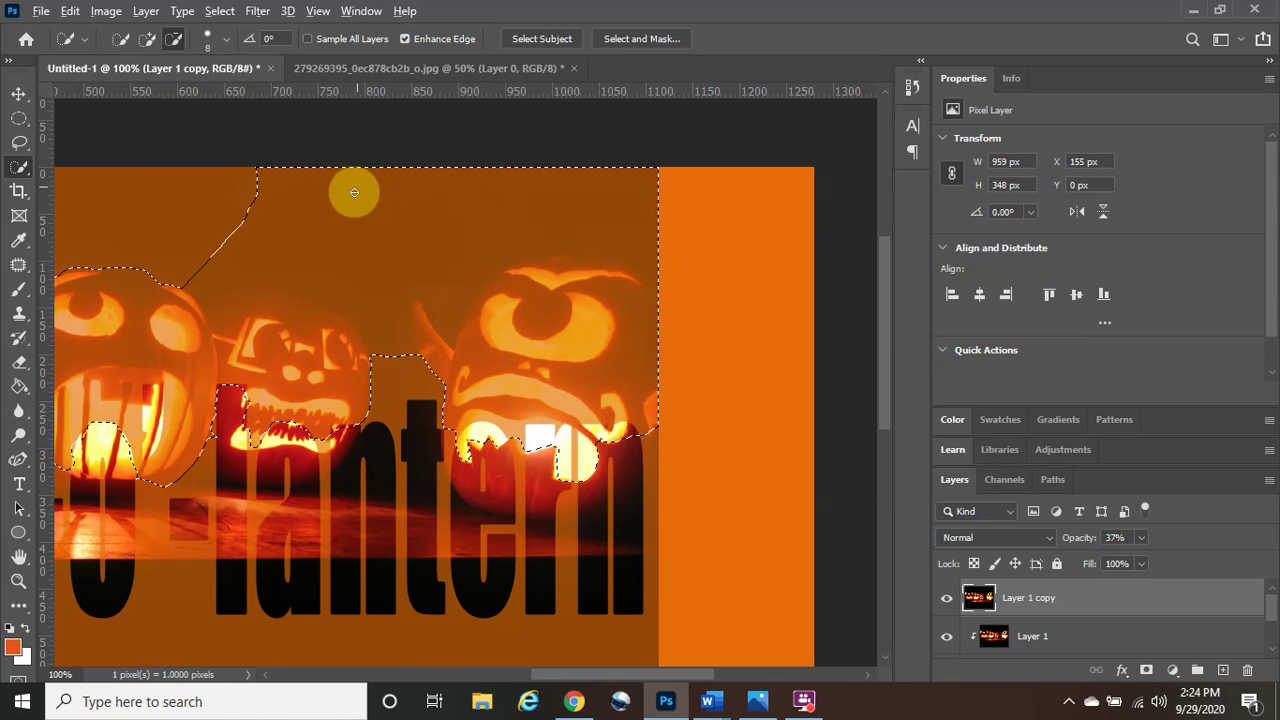
Subtract the dark top area and the stem gap between pumpkins from the selection.
{"action": "key", "text": "bracketright"}
{"action": "key", "text": "bracketright"}
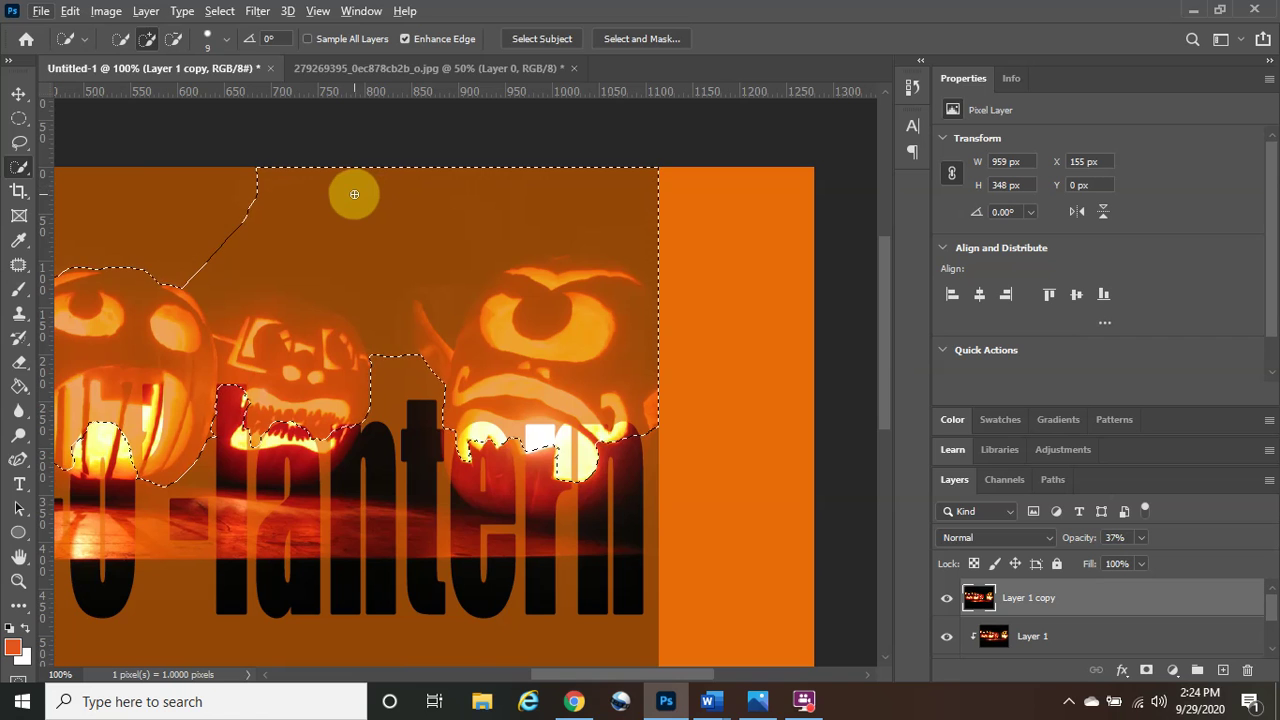
{"action": "key", "text": "bracketright"}
{"action": "key", "text": "bracketright"}
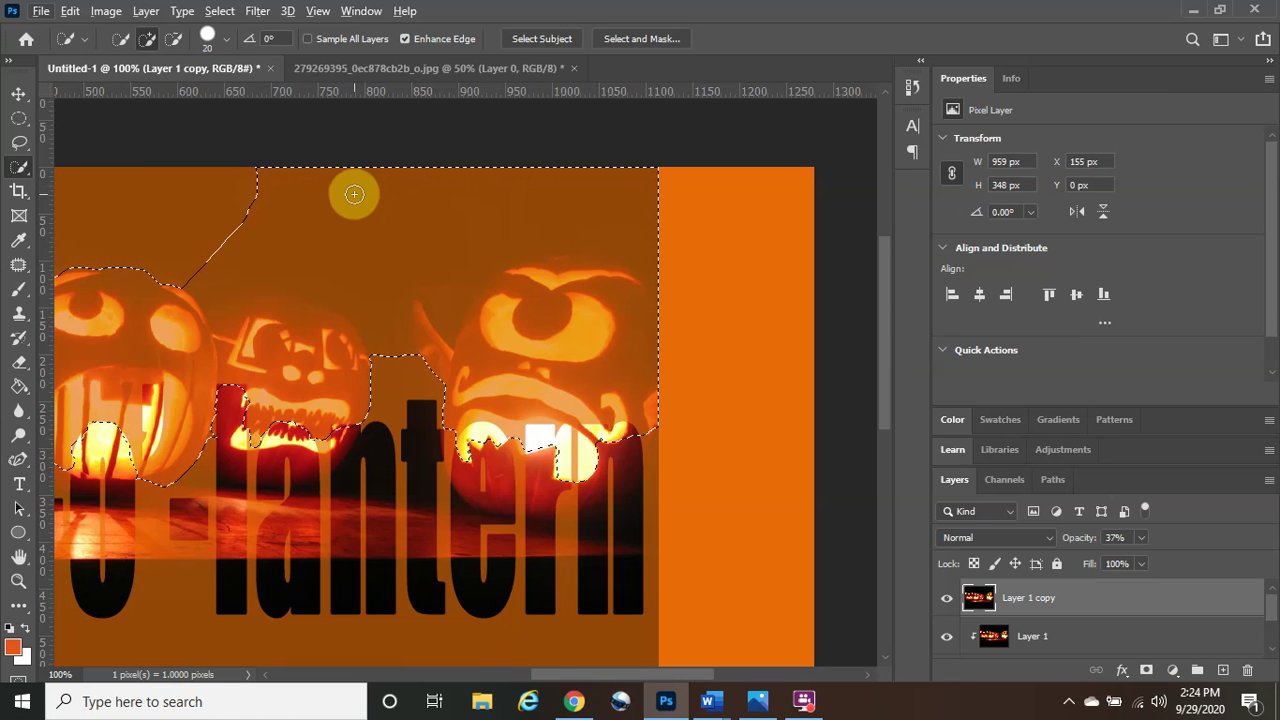
{"action": "key", "text": "alt"}
{"action": "mouse_move", "coordinate": [357, 223]}
{"action": "left_mouse_down"}
{"action": "mouse_move", "coordinate": [374, 237]}
{"action": "mouse_move", "coordinate": [369, 200]}
{"action": "mouse_move", "coordinate": [354, 251]}
{"action": "mouse_move", "coordinate": [429, 227]}
{"action": "mouse_move", "coordinate": [434, 203]}
{"action": "mouse_move", "coordinate": [543, 177]}
{"action": "mouse_move", "coordinate": [629, 177]}
{"action": "mouse_move", "coordinate": [649, 201]}
{"action": "left_mouse_up"}
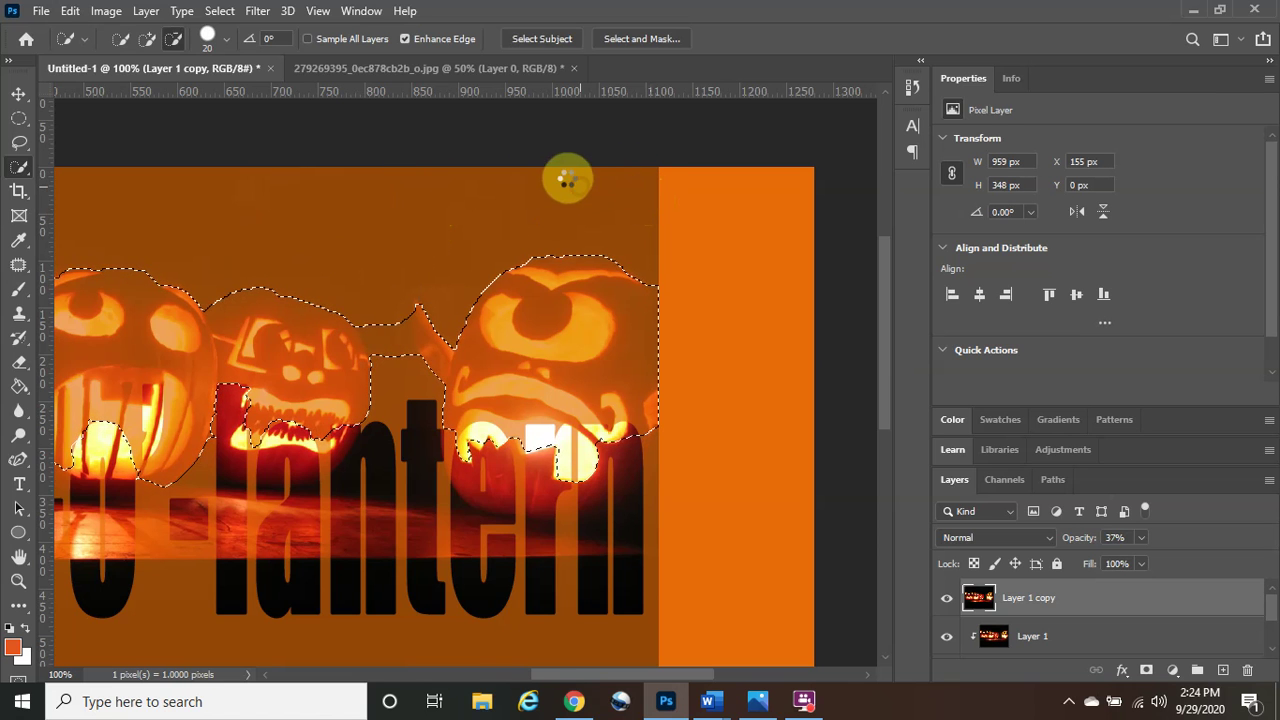
{"action": "left_click_drag", "start_coordinate": [397, 371], "coordinate": [380, 340]}
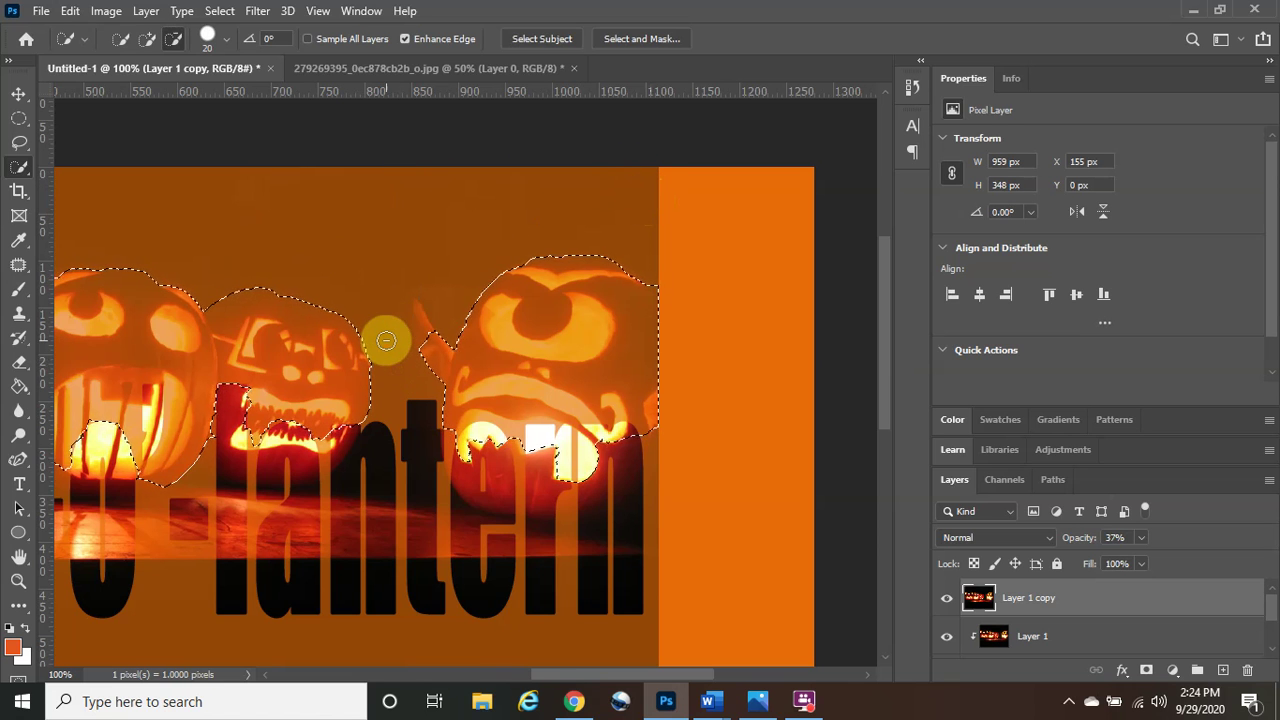
Shrink the brush to 9 and trim the bulge below the right pumpkin's mouth.
{"action": "key", "text": "bracketleft"}
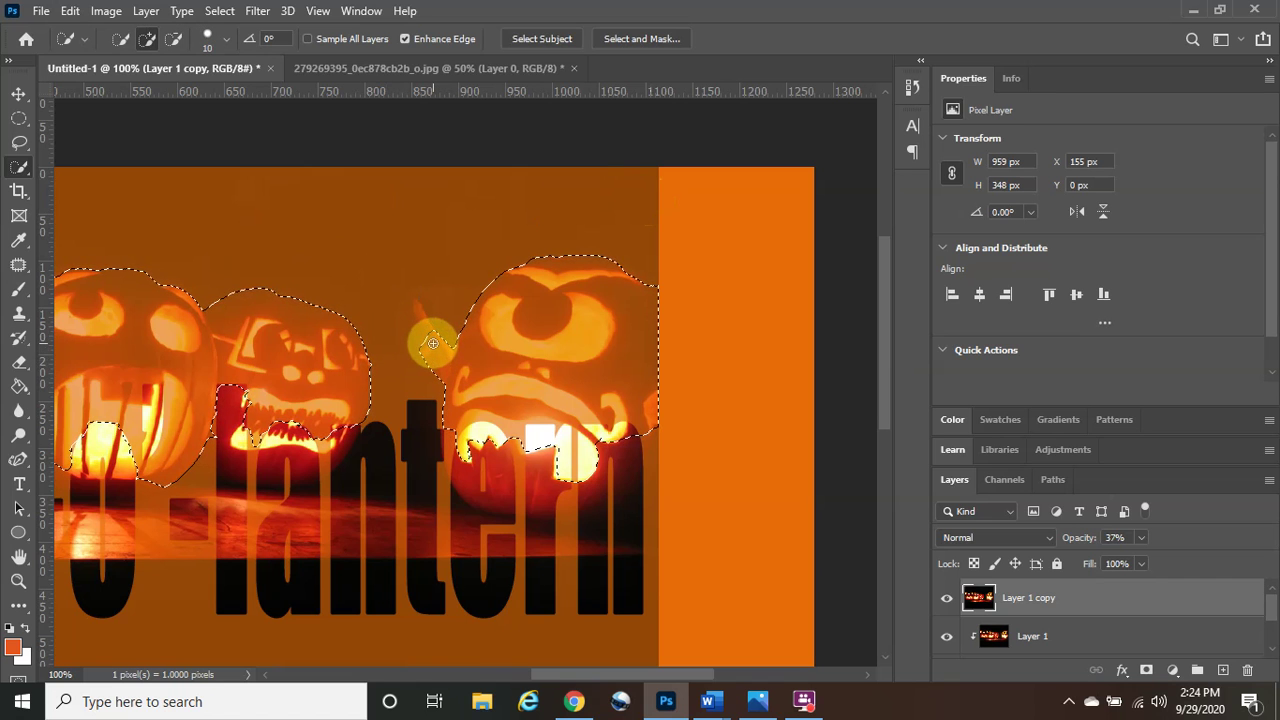
{"action": "key", "text": "bracketleft"}
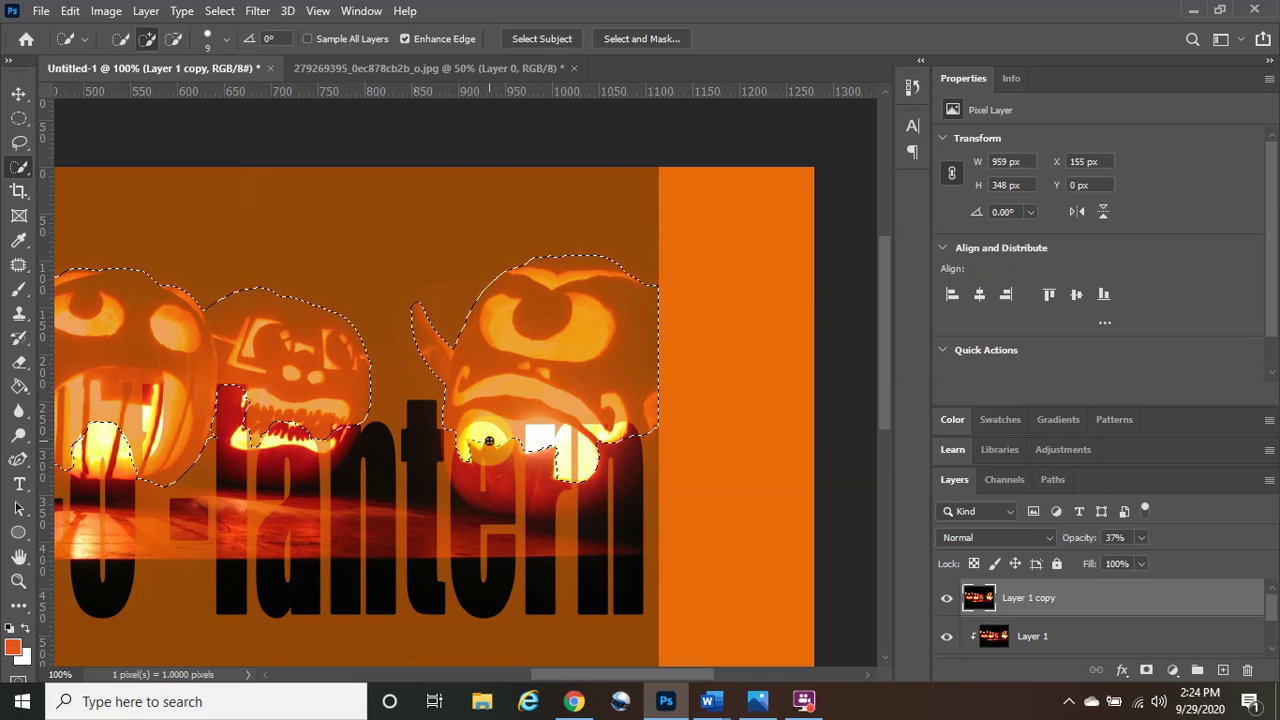
{"action": "mouse_move", "coordinate": [529, 463]}
{"action": "left_mouse_down"}
{"action": "mouse_move", "coordinate": [609, 467]}
{"action": "mouse_move", "coordinate": [586, 478]}
{"action": "left_mouse_up"}
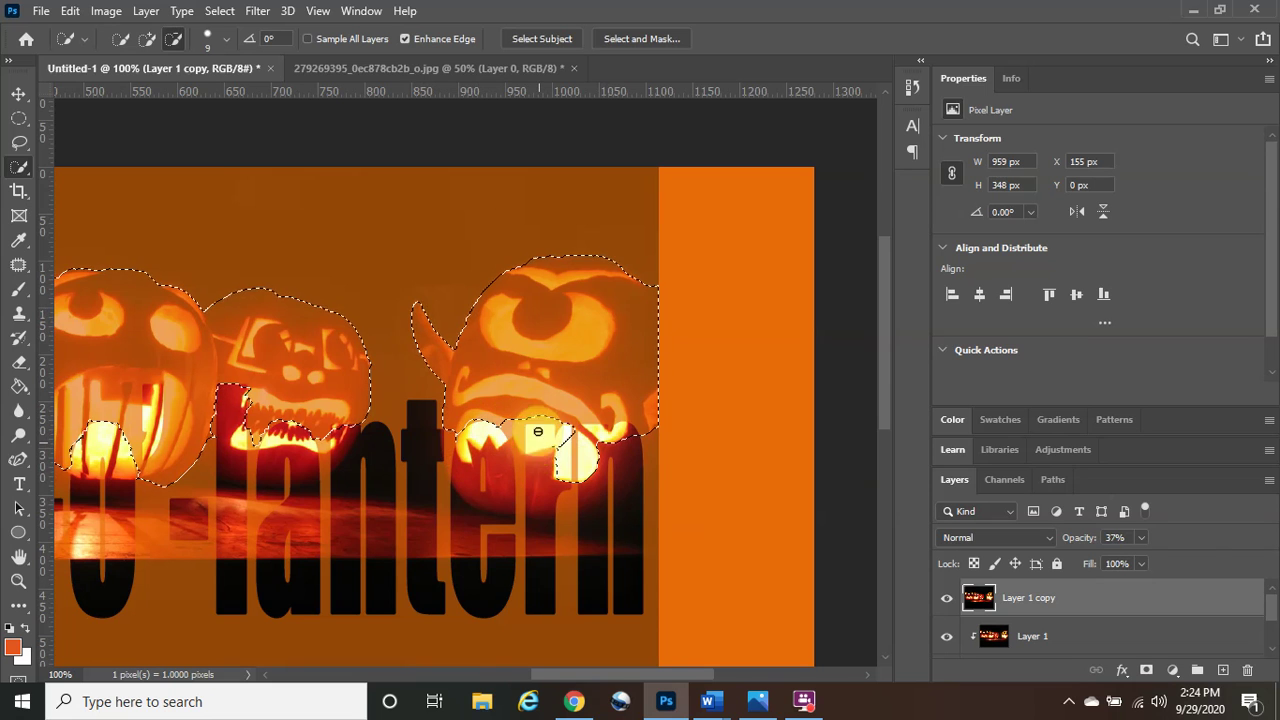
{"action": "mouse_move", "coordinate": [551, 453]}
{"action": "left_mouse_down"}
{"action": "mouse_move", "coordinate": [565, 470]}
{"action": "mouse_move", "coordinate": [590, 460]}
{"action": "mouse_move", "coordinate": [605, 475]}
{"action": "mouse_move", "coordinate": [573, 492]}
{"action": "mouse_move", "coordinate": [602, 444]}
{"action": "left_mouse_up"}
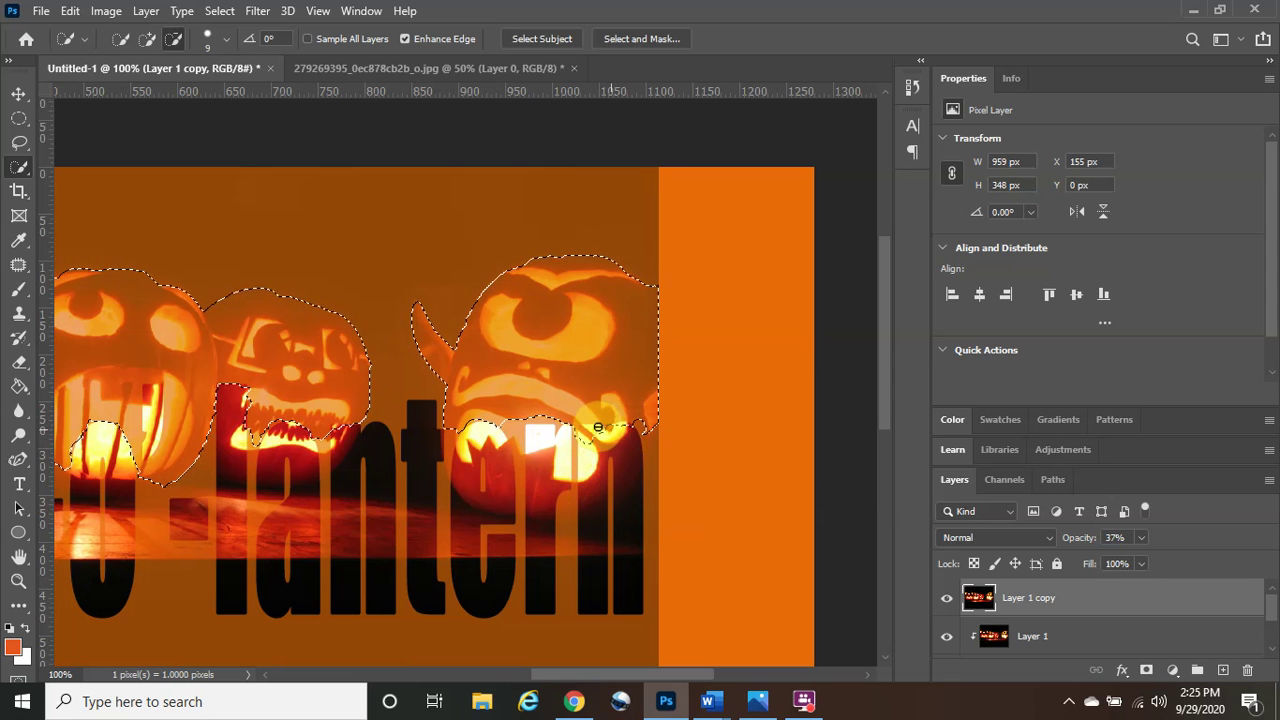
{"action": "left_click_drag", "start_coordinate": [575, 435], "coordinate": [607, 438]}
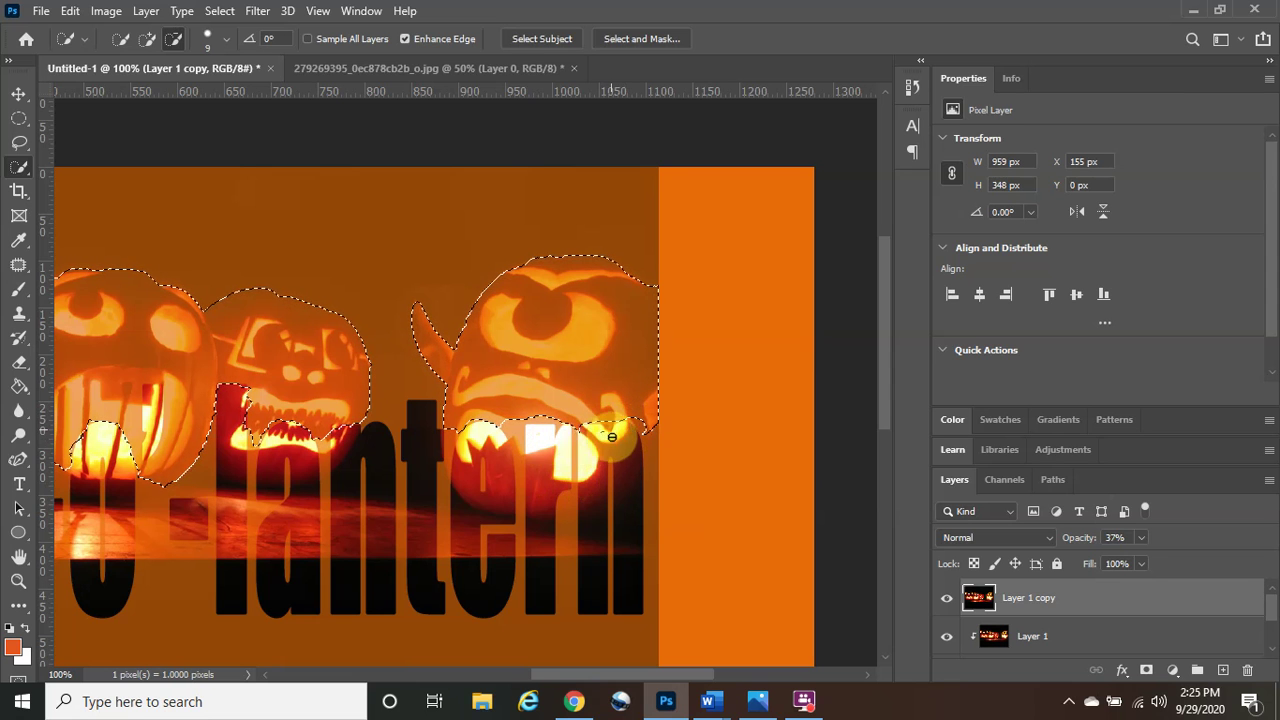
Add the right pumpkin's mouth back and refine the selection edge along it.
{"action": "left_click", "coordinate": [509, 408]}
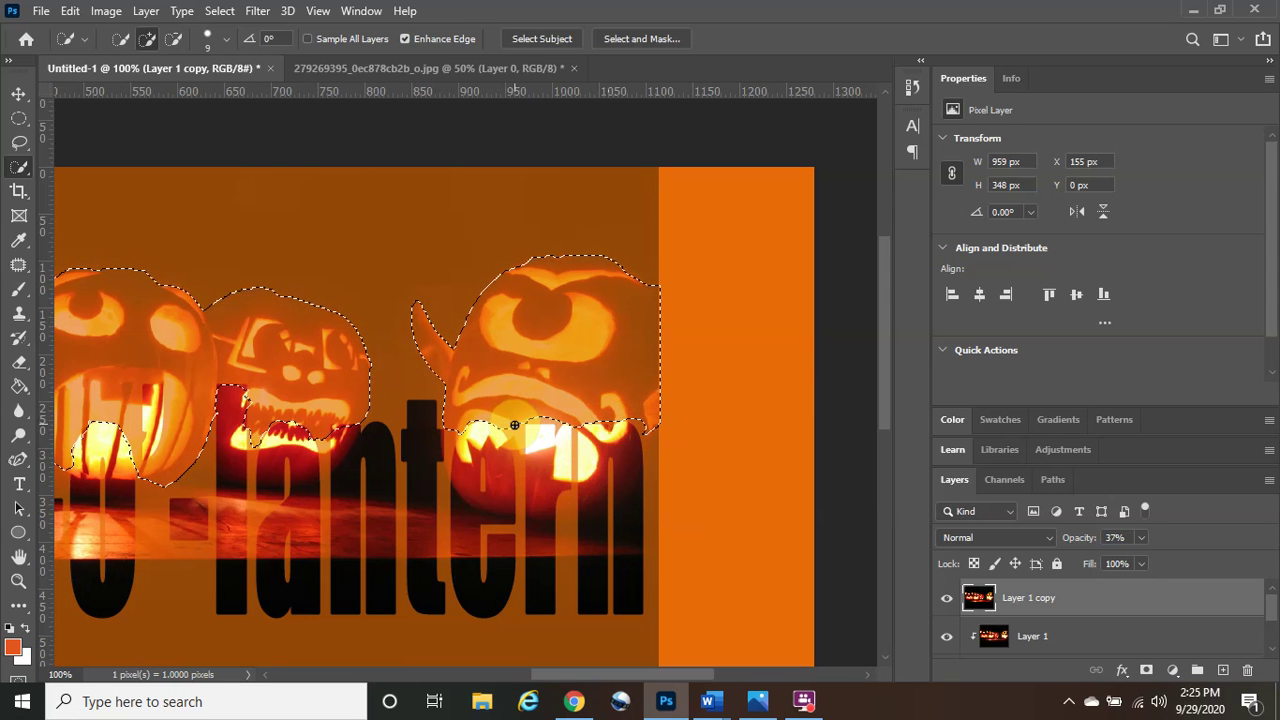
{"action": "mouse_move", "coordinate": [515, 432]}
{"action": "left_mouse_down"}
{"action": "mouse_move", "coordinate": [547, 408]}
{"action": "mouse_move", "coordinate": [540, 418]}
{"action": "mouse_move", "coordinate": [574, 427]}
{"action": "left_mouse_up"}
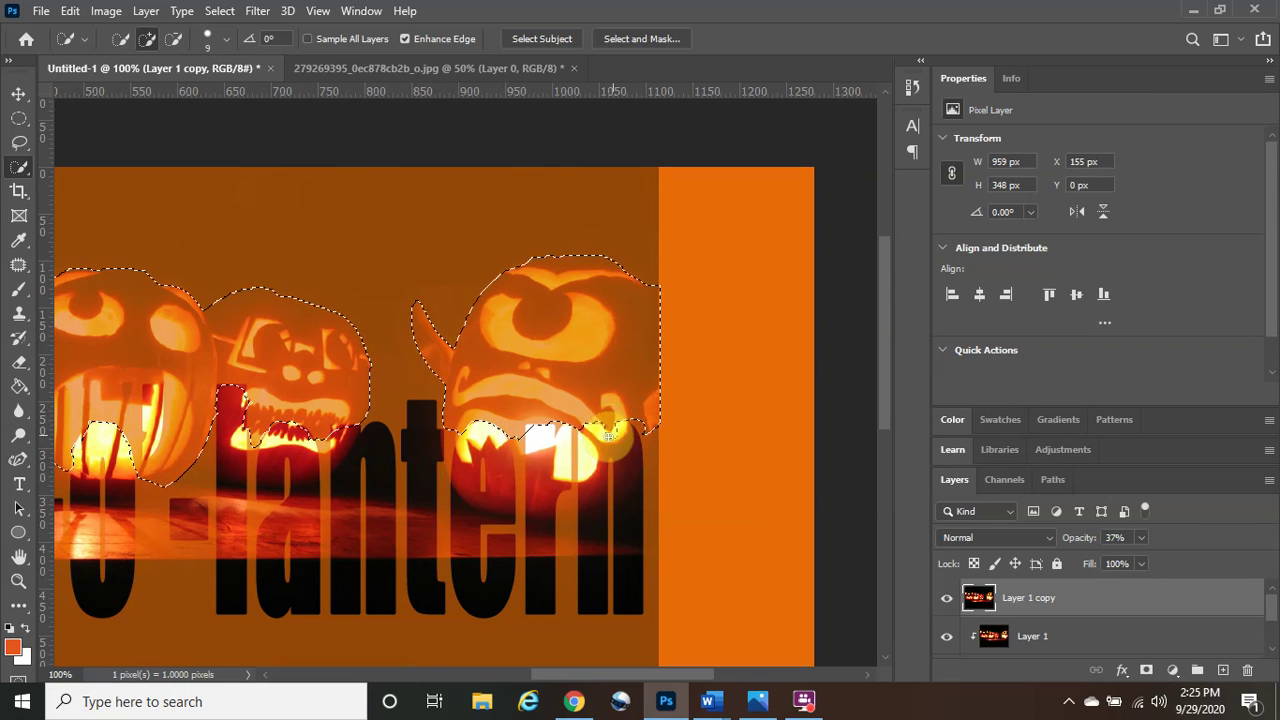
{"action": "left_click_drag", "start_coordinate": [604, 432], "coordinate": [636, 427]}
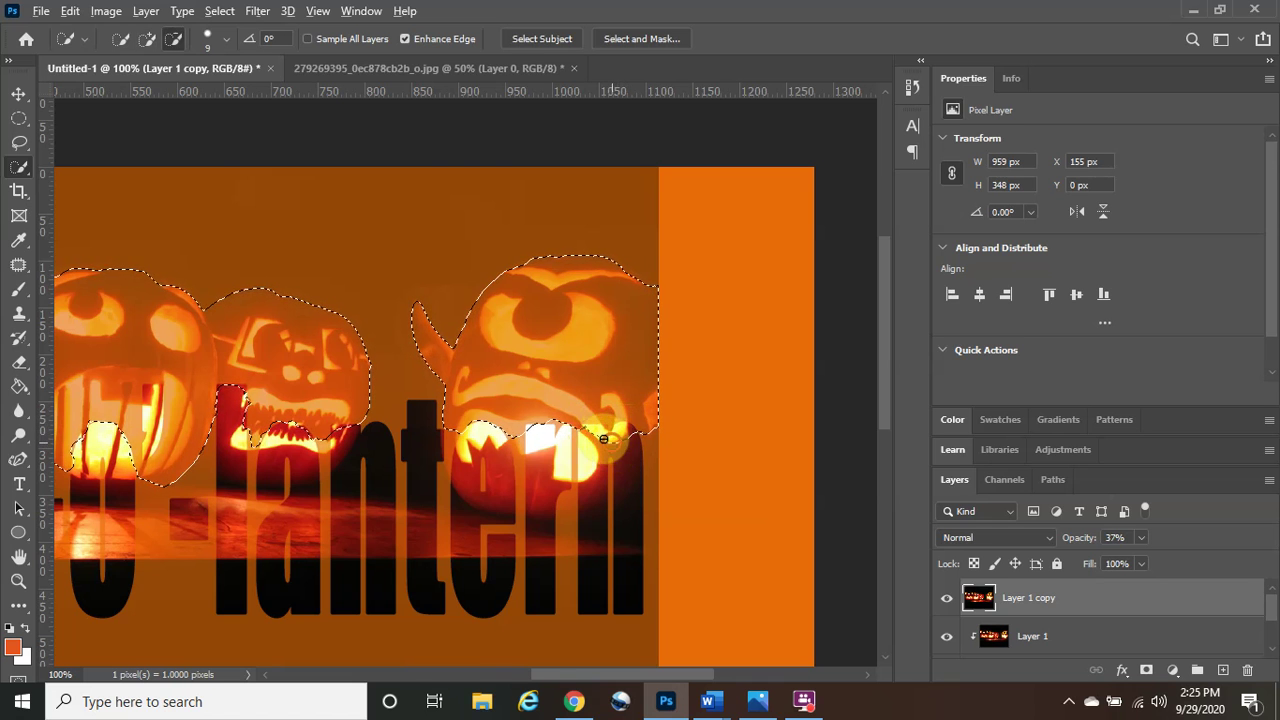
{"action": "mouse_move", "coordinate": [595, 437]}
{"action": "left_mouse_down"}
{"action": "mouse_move", "coordinate": [628, 437]}
{"action": "mouse_move", "coordinate": [620, 428]}
{"action": "left_mouse_up"}
{"action": "left_click_drag", "start_coordinate": [548, 683], "coordinate": [487, 690]}
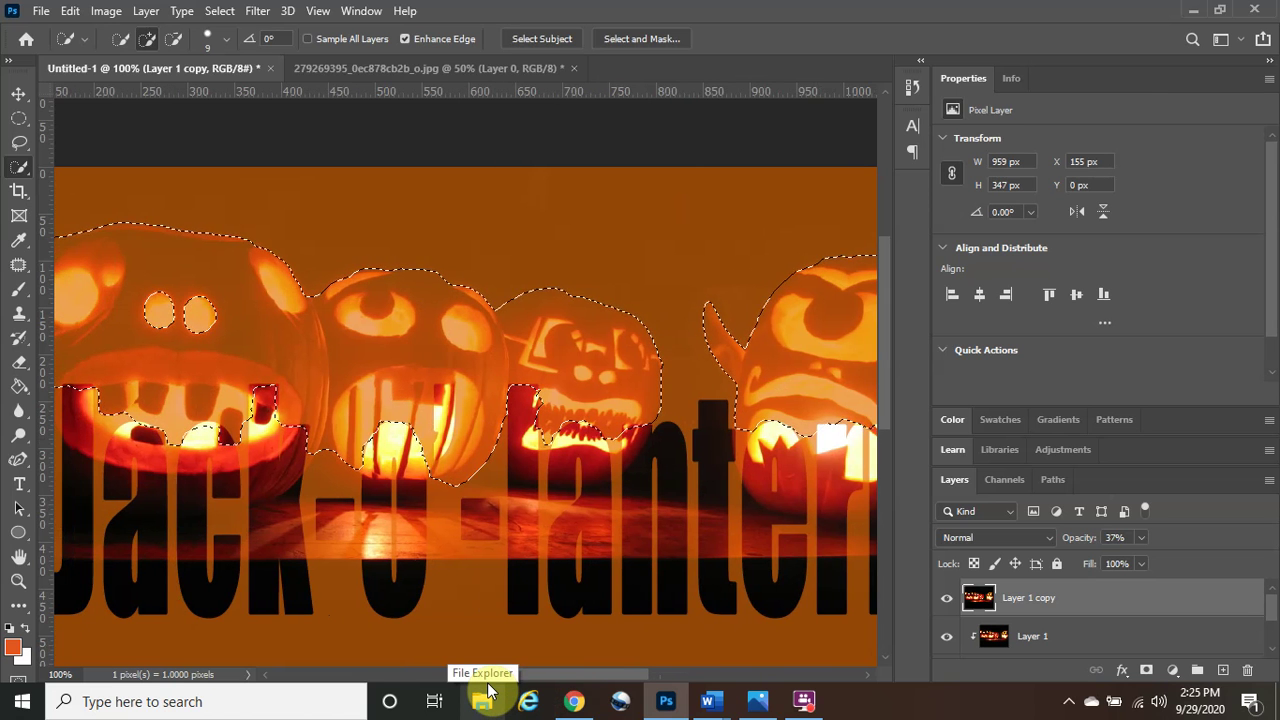
Fit the canvas and add a layer mask to Layer 1 copy from the pumpkin selection.
{"action": "key", "text": "ctrl+minus"}
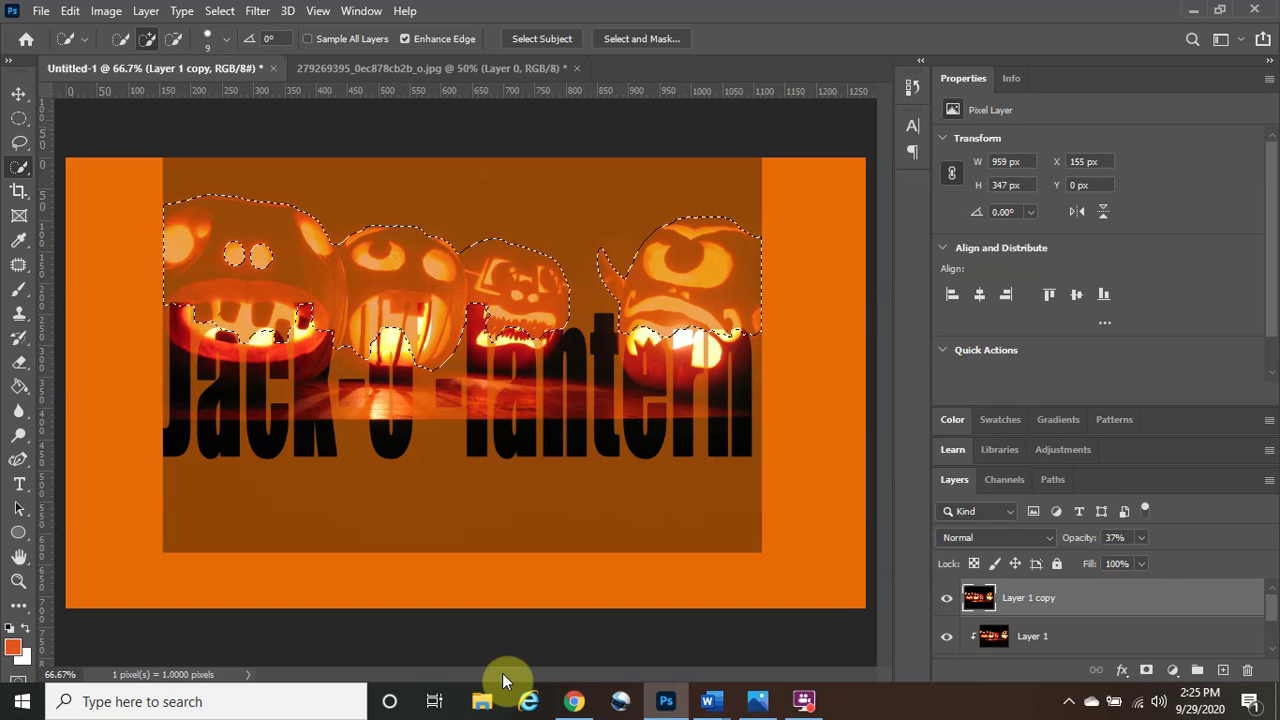
{"action": "left_click", "coordinate": [1150, 672]}
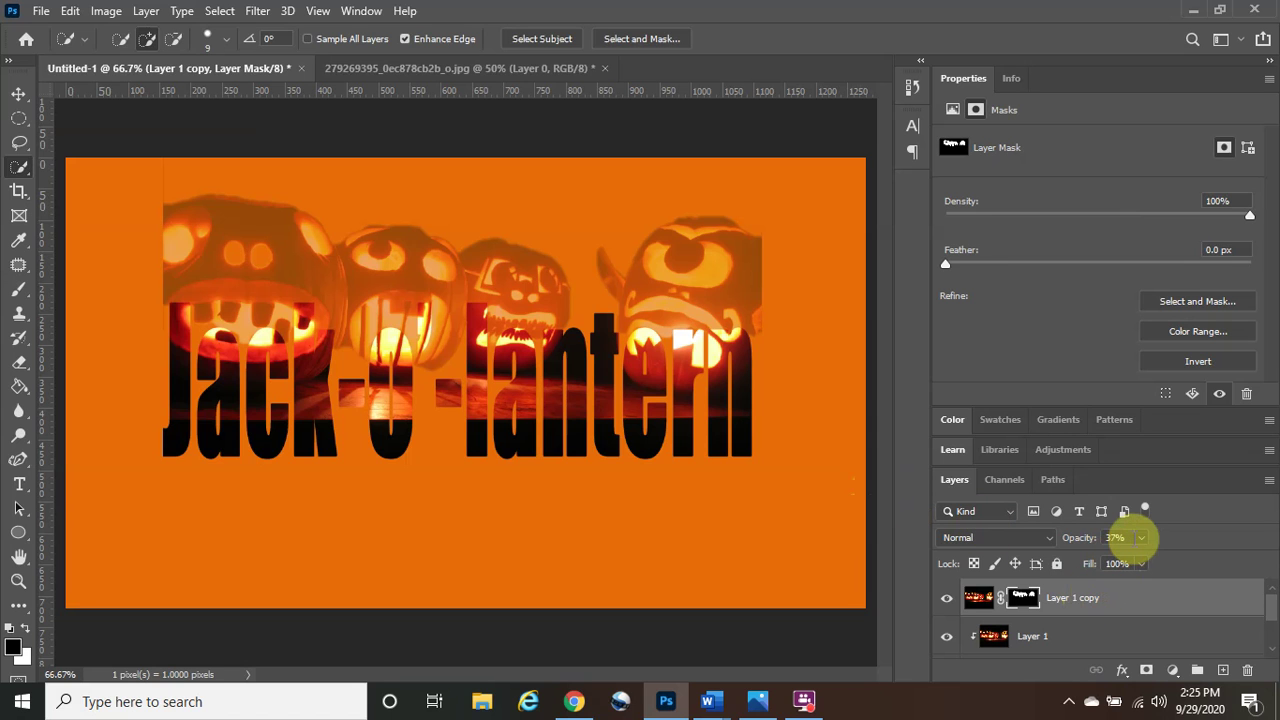
Raise Layer 1 copy's opacity from 37% to 100% and inspect the pumpkin edges.
{"action": "left_click", "coordinate": [1141, 539]}
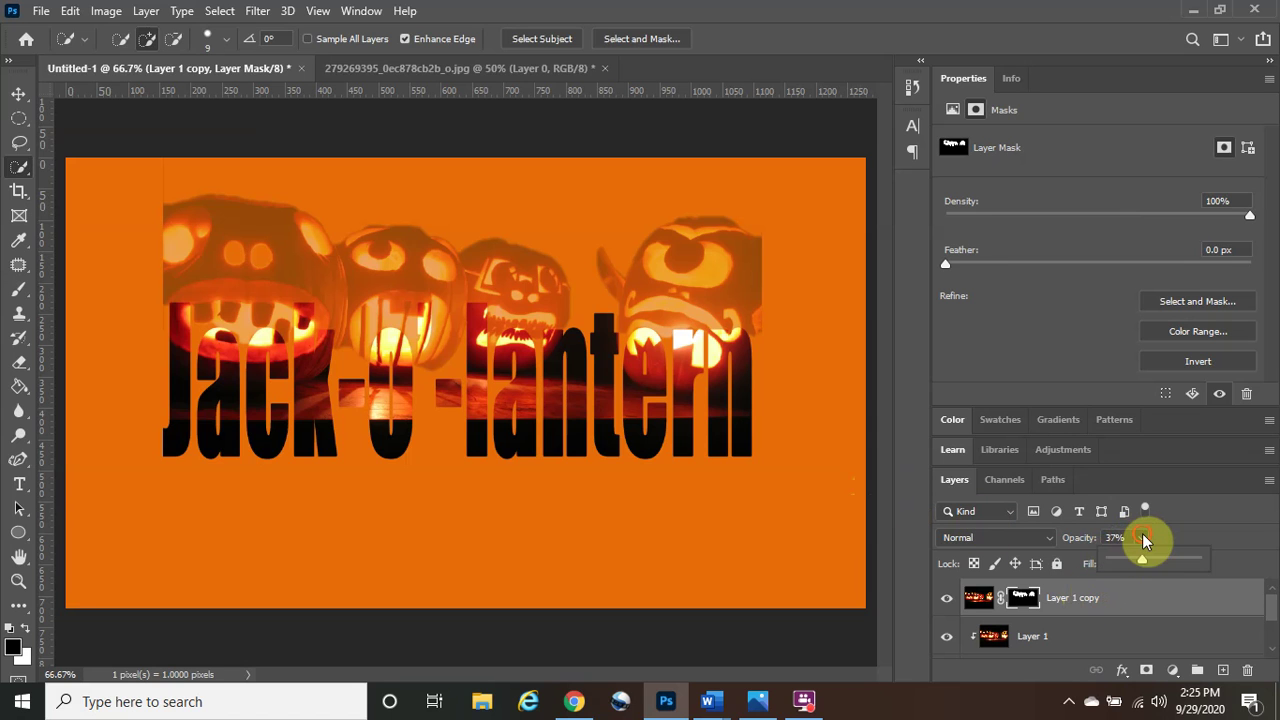
{"action": "left_click_drag", "start_coordinate": [1148, 561], "coordinate": [1208, 563]}
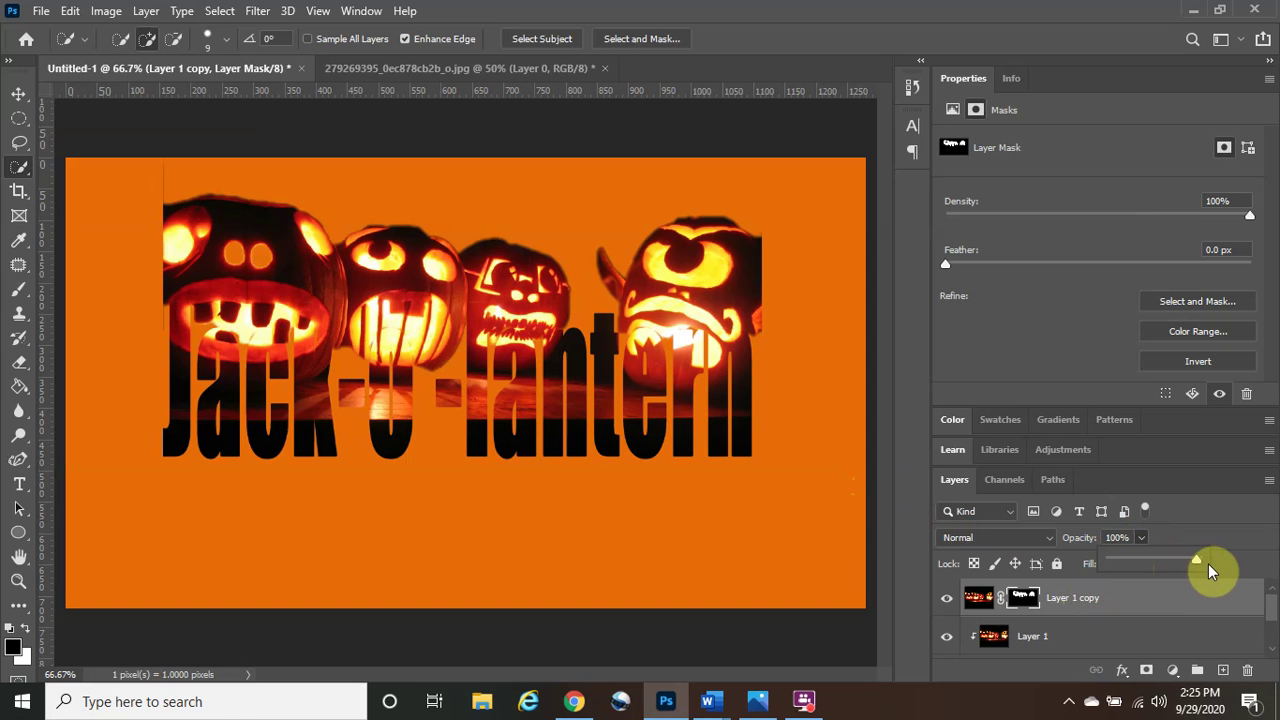
{"action": "left_click_drag", "start_coordinate": [1208, 563], "coordinate": [1234, 552]}
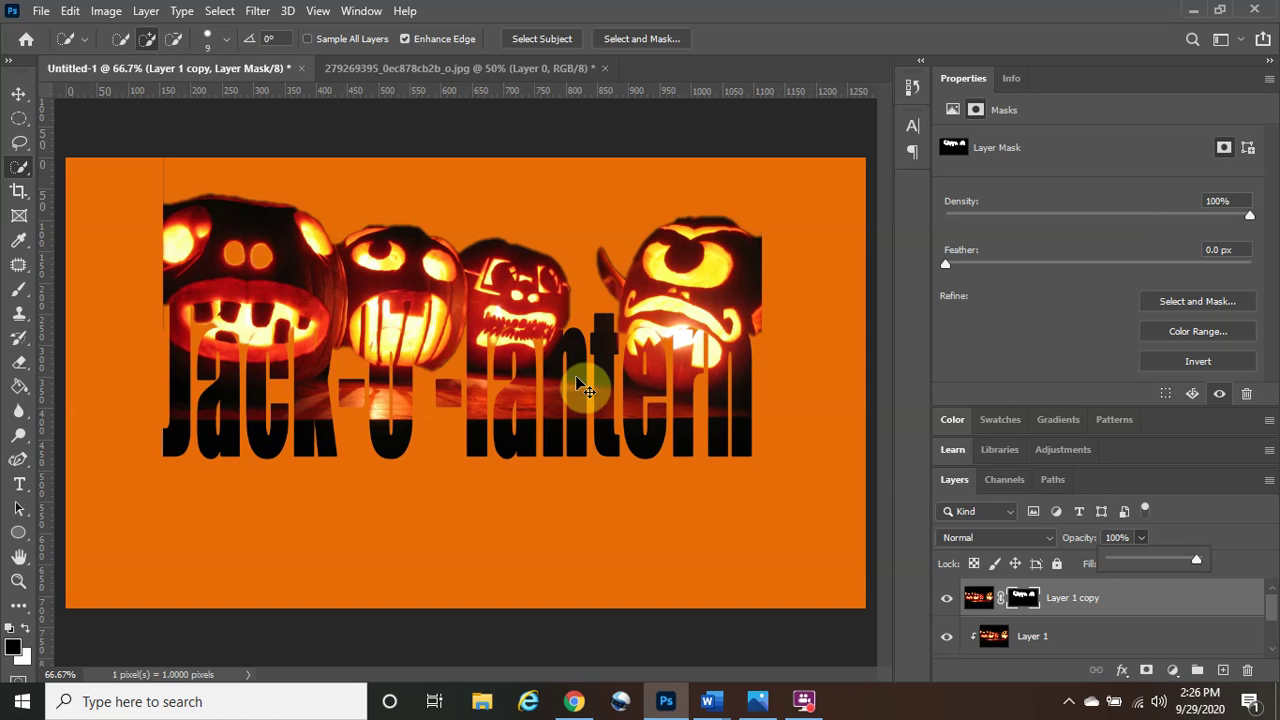
{"action": "scroll", "coordinate": [585, 388], "scroll_direction": "up", "scroll_amount": 1}
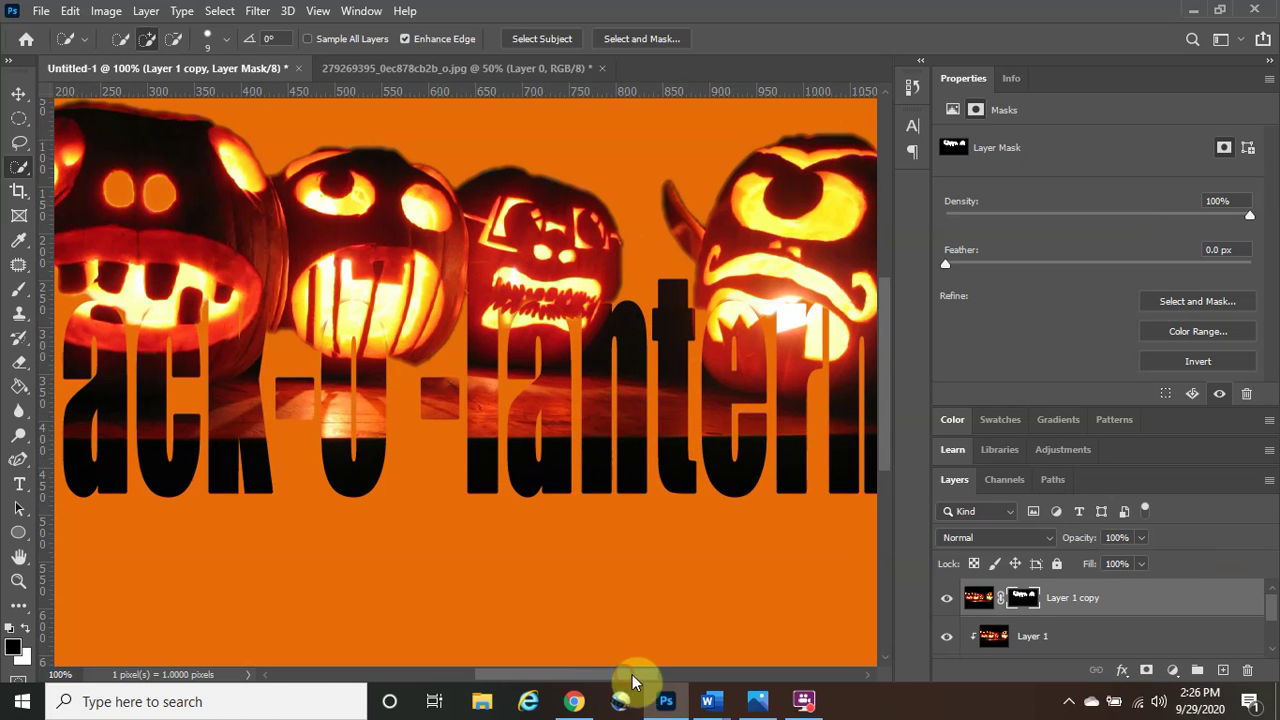
{"action": "left_click_drag", "start_coordinate": [624, 676], "coordinate": [663, 676]}
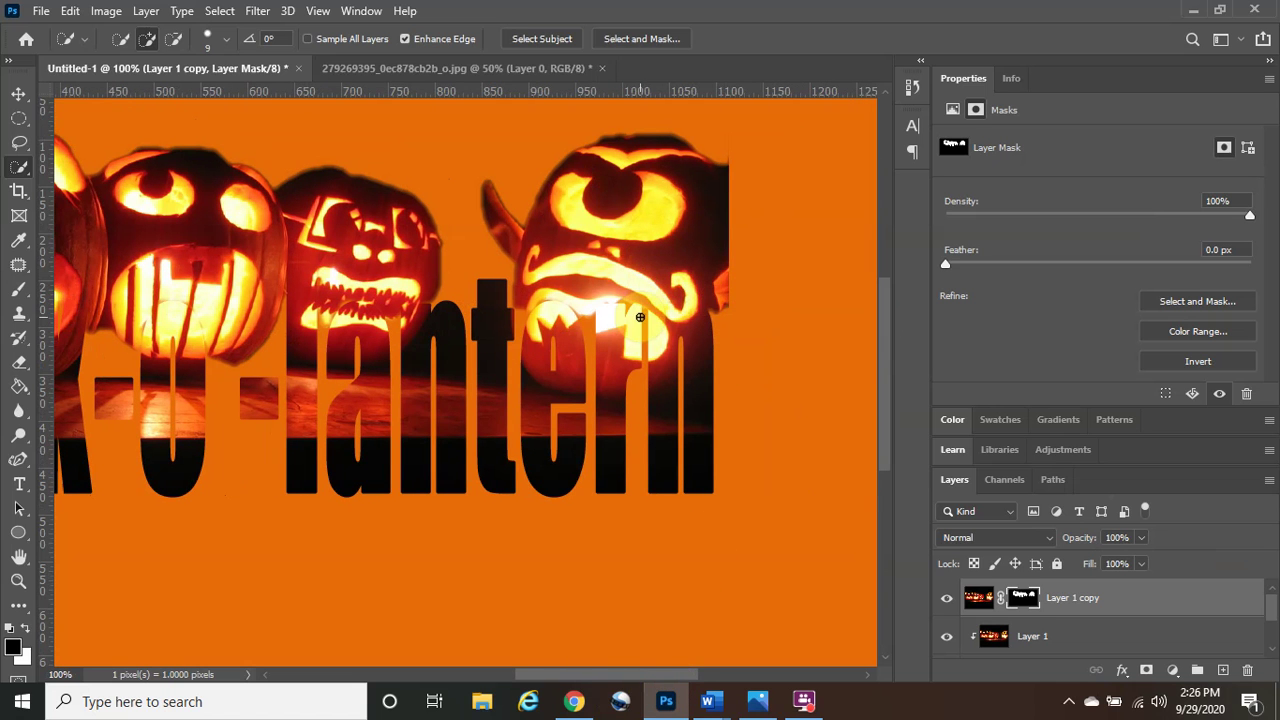
{"action": "left_click_drag", "start_coordinate": [655, 676], "coordinate": [596, 690]}
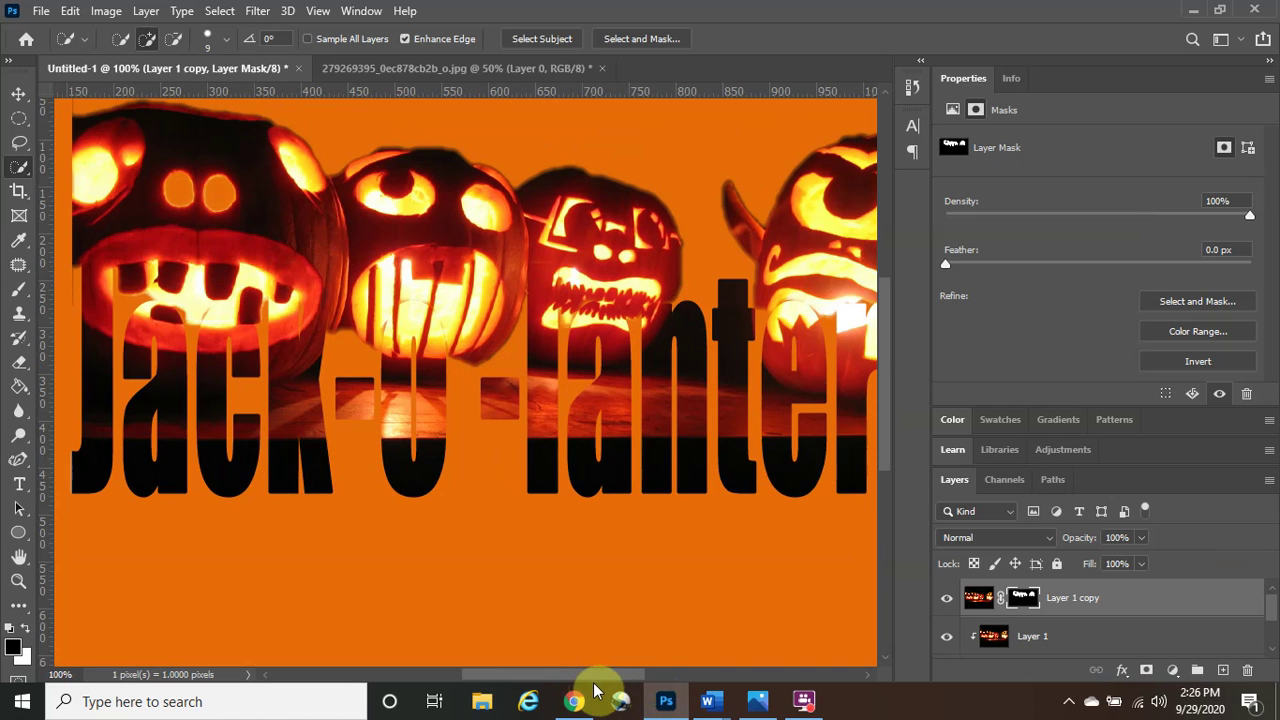
Save the document on this computer as Untitled-1.psd in Photoshop format.
{"action": "key", "text": "ctrl+minus"}
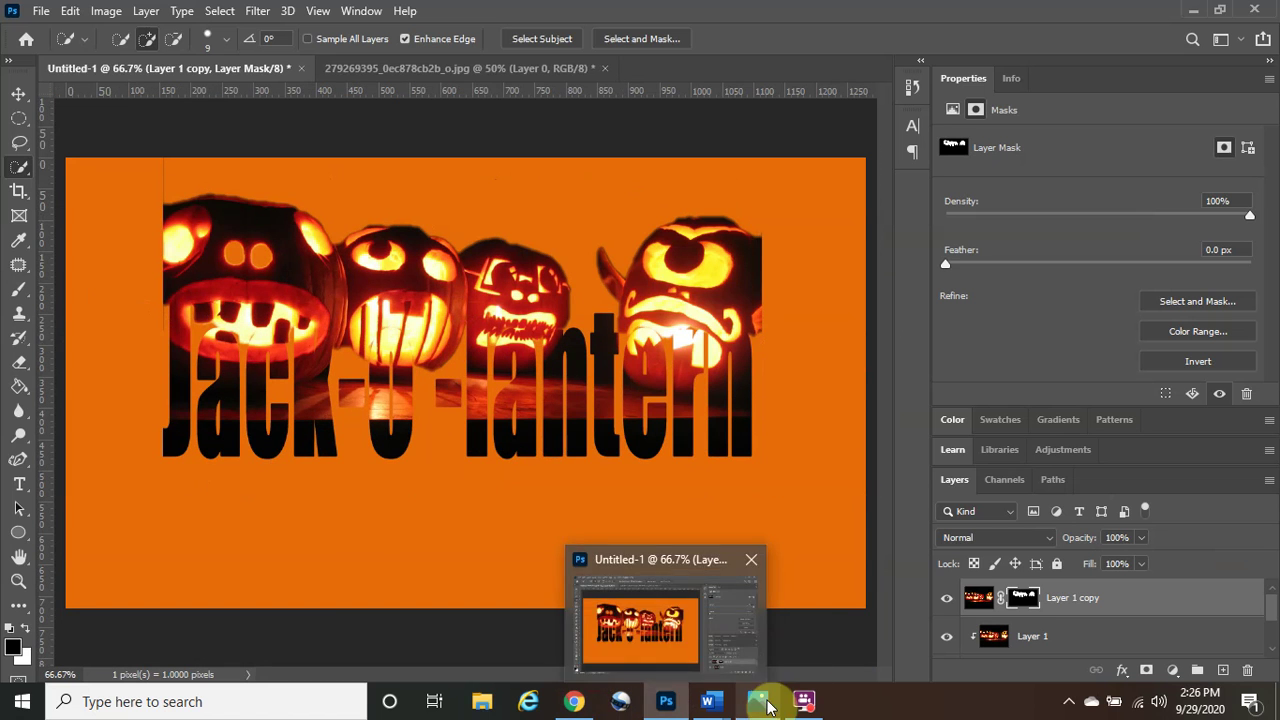
{"action": "left_click", "coordinate": [41, 11]}
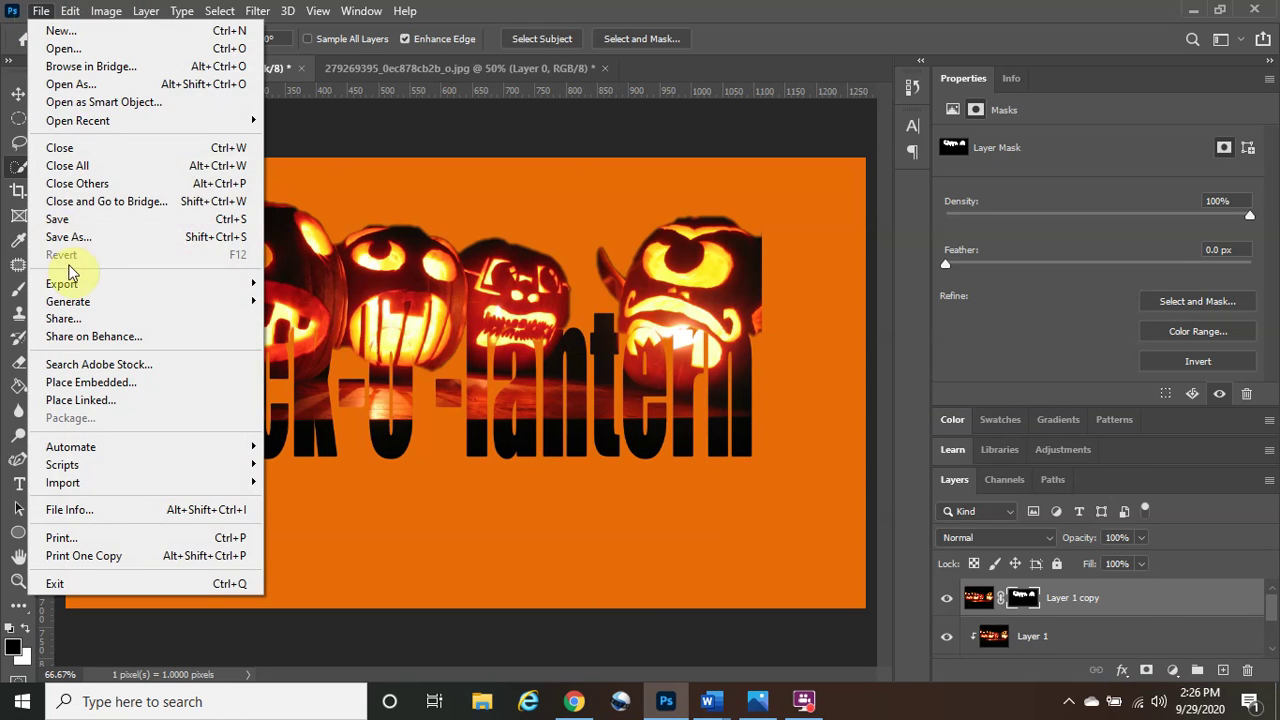
{"action": "left_click", "coordinate": [95, 237]}
{"action": "left_click", "coordinate": [849, 511]}
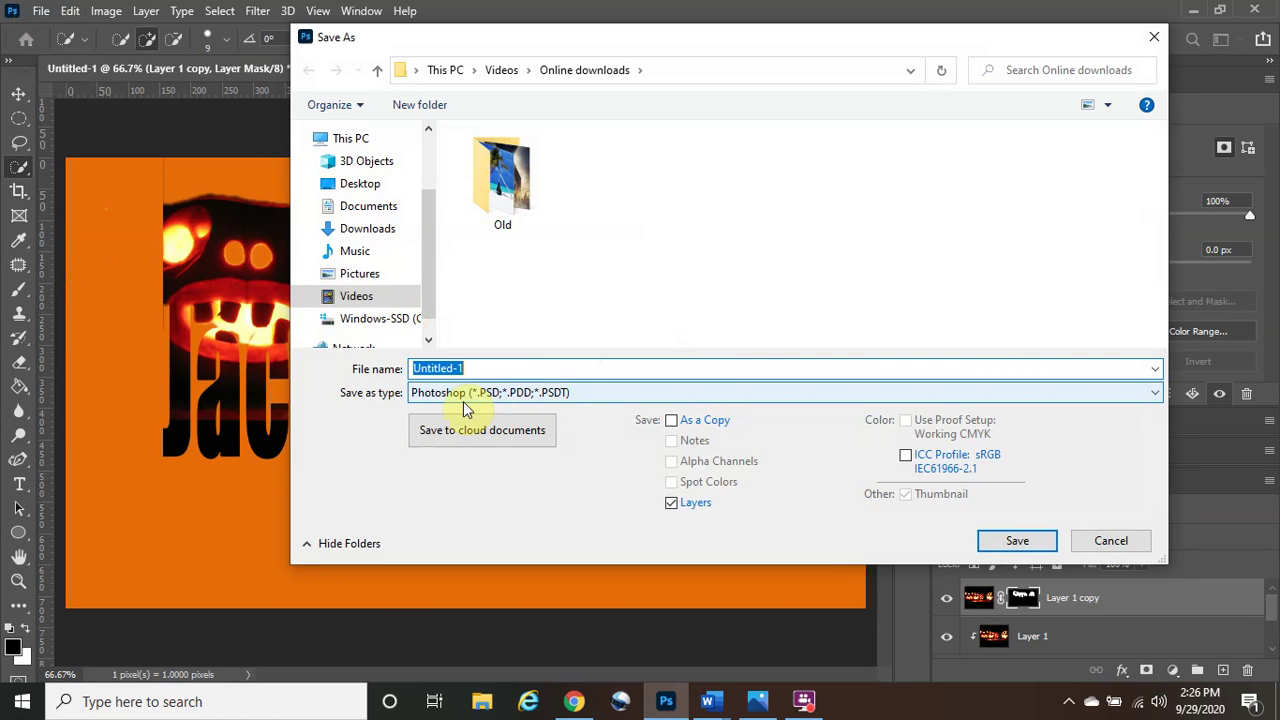
{"action": "left_click", "coordinate": [475, 393]}
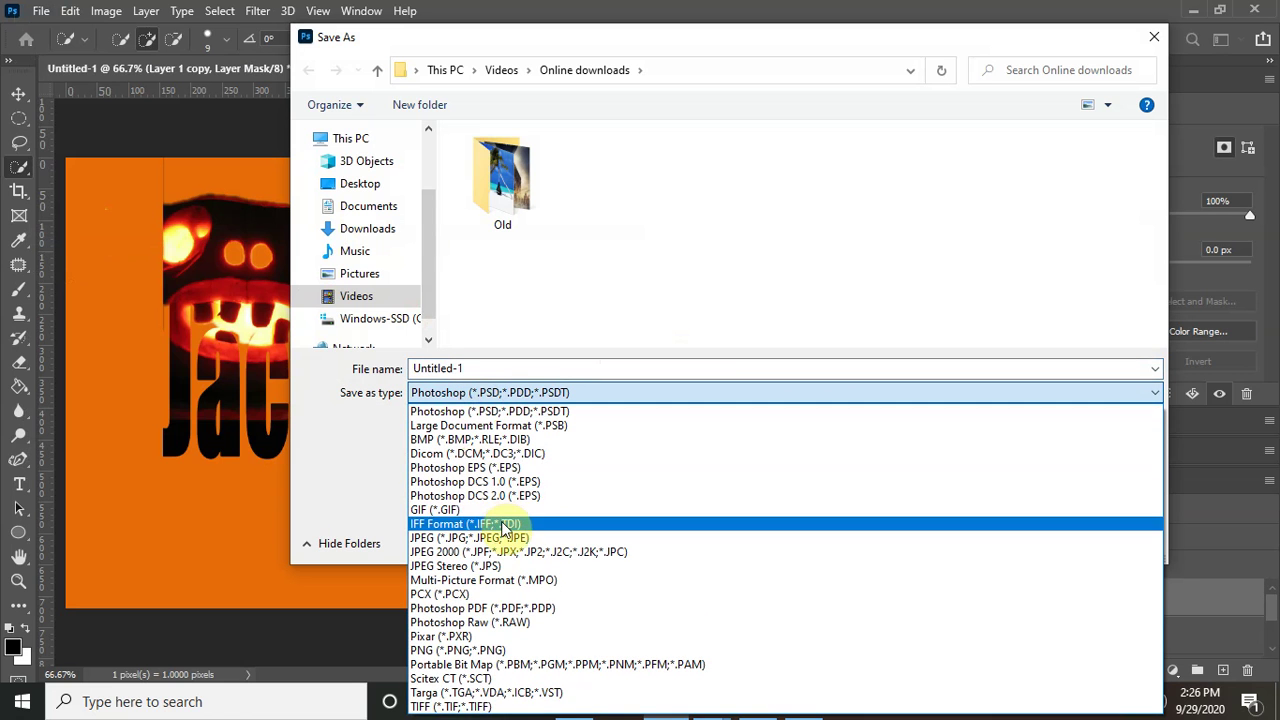
{"action": "left_click", "coordinate": [700, 300]}
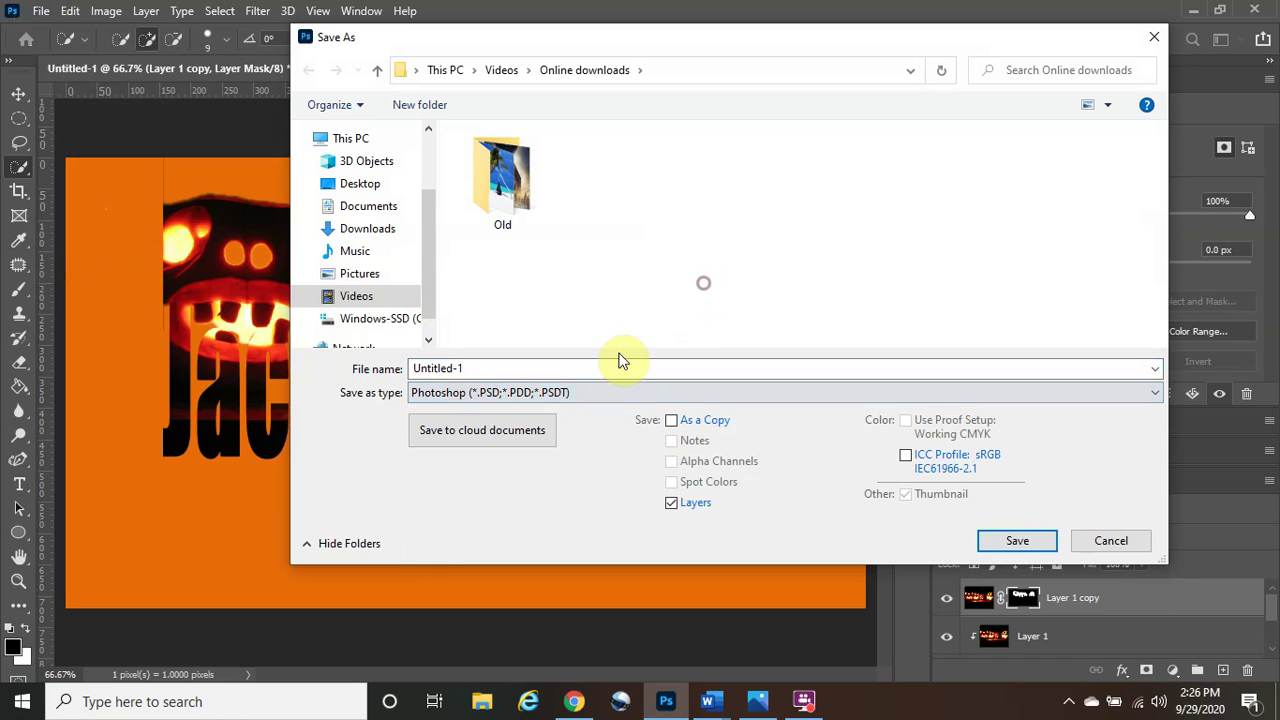
{"action": "left_click", "coordinate": [1017, 541]}
{"action": "left_click", "coordinate": [860, 187]}
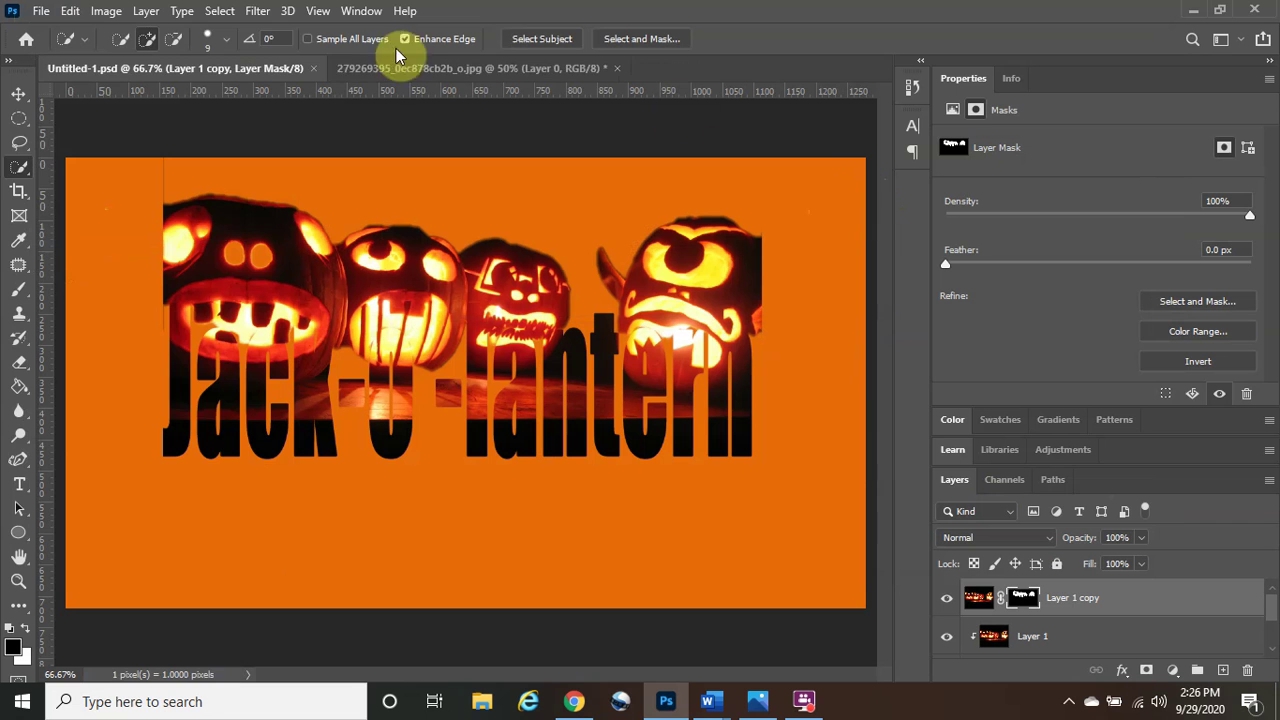
Save a JPEG copy, accepting the default JPEG quality options.
{"action": "left_click", "coordinate": [41, 11]}
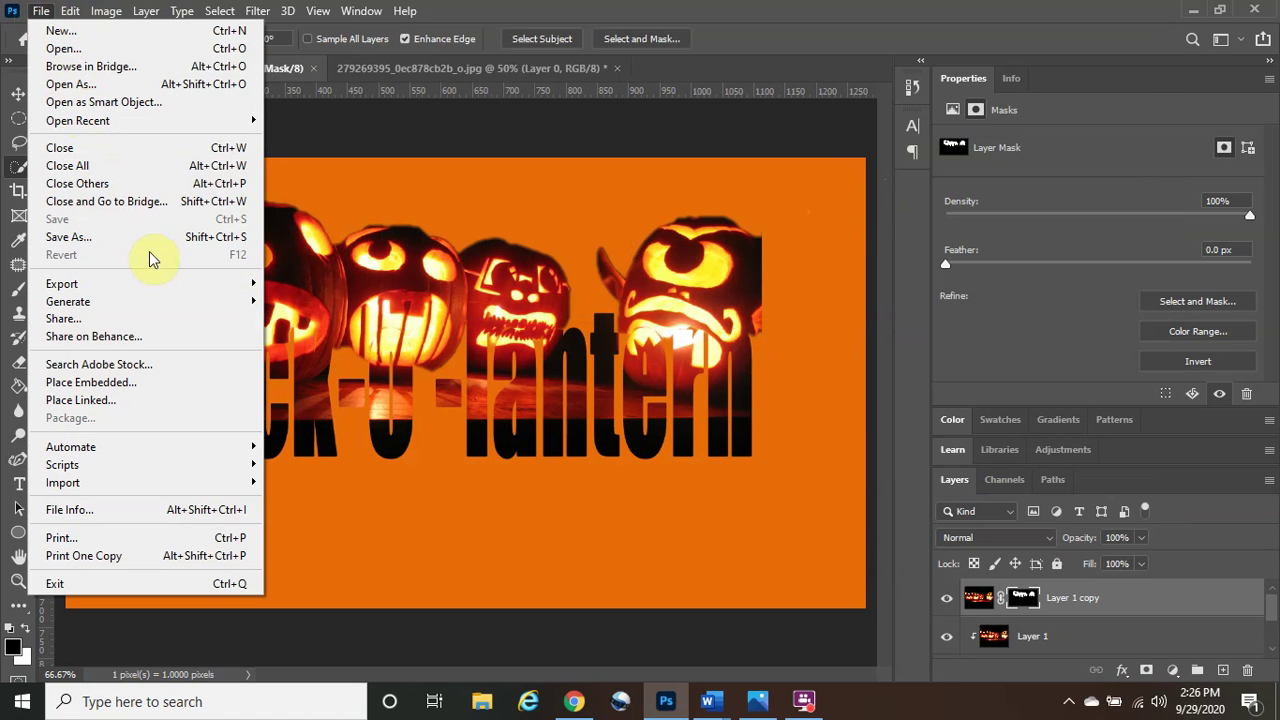
{"action": "left_click", "coordinate": [152, 239]}
{"action": "left_click", "coordinate": [837, 511]}
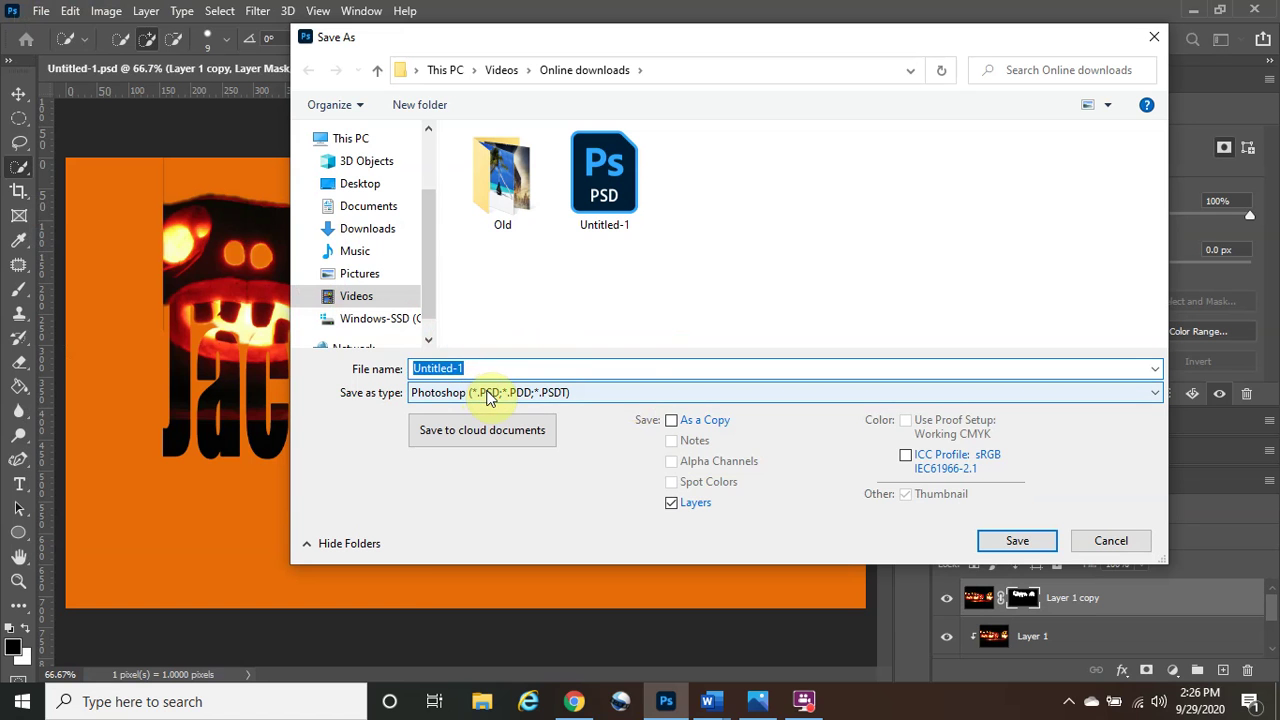
{"action": "left_click", "coordinate": [490, 394]}
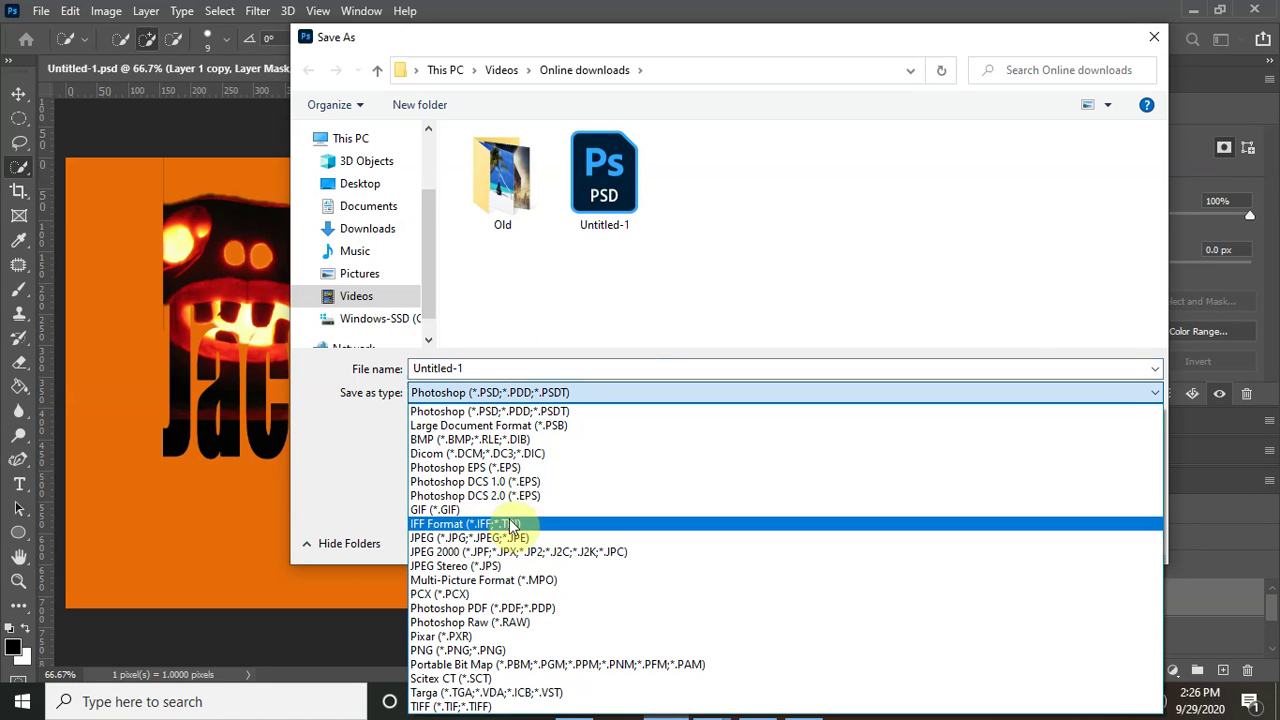
{"action": "left_click", "coordinate": [505, 537]}
{"action": "left_click", "coordinate": [1038, 542]}
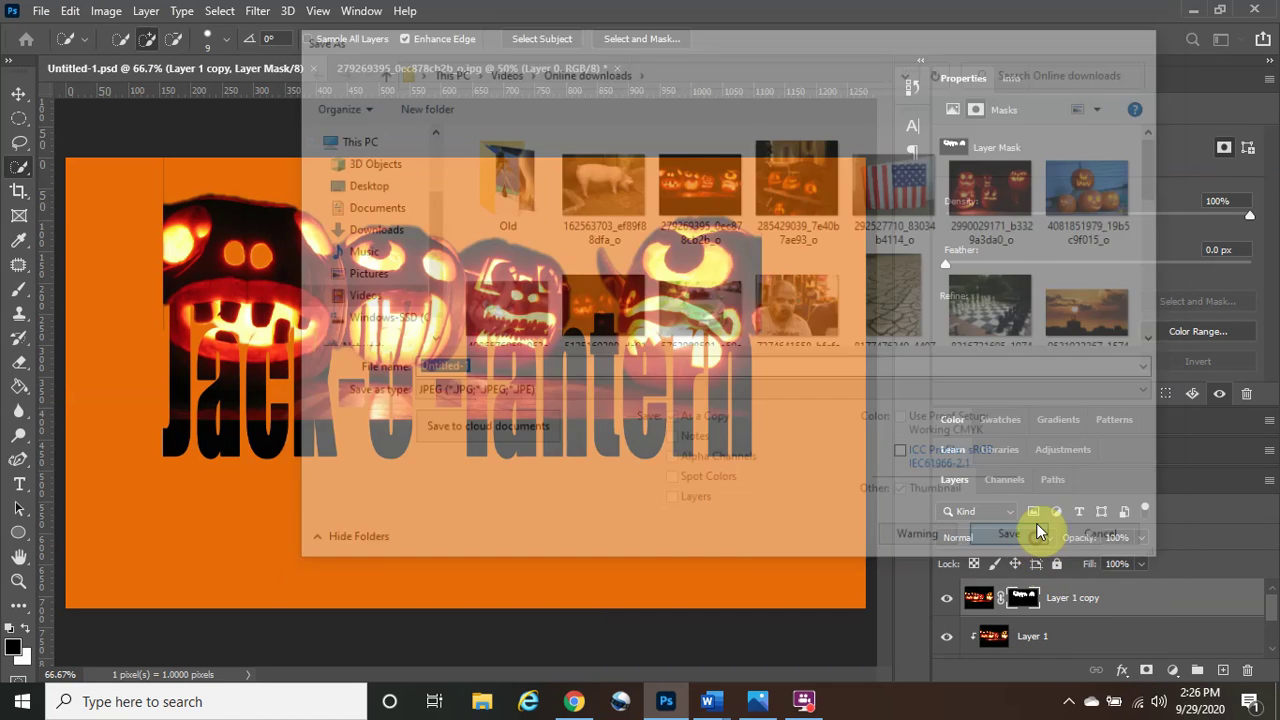
{"action": "left_click", "coordinate": [805, 199]}
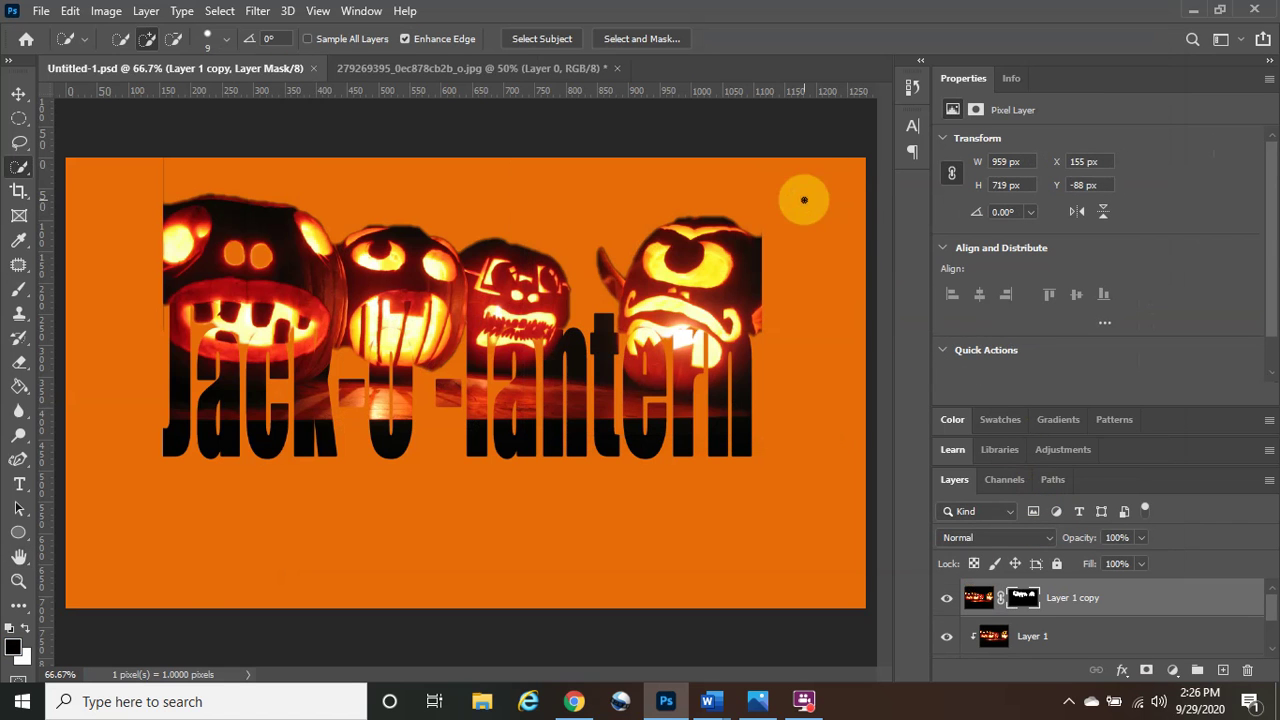
In maximized File Explorer, browse Videos > Need to upload to Youtube > Halloween > Jack-o'lantern project > Thumbnail.
{"action": "left_click", "coordinate": [489, 706]}
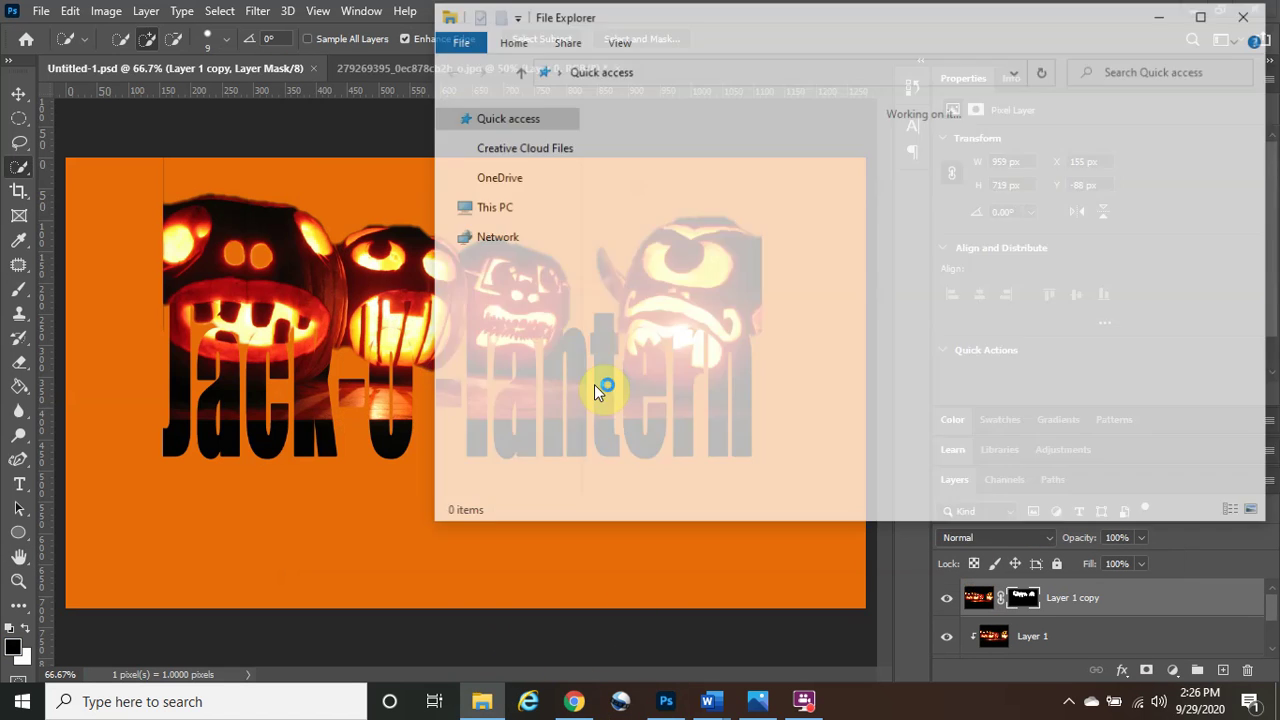
{"action": "left_click", "coordinate": [1213, 14]}
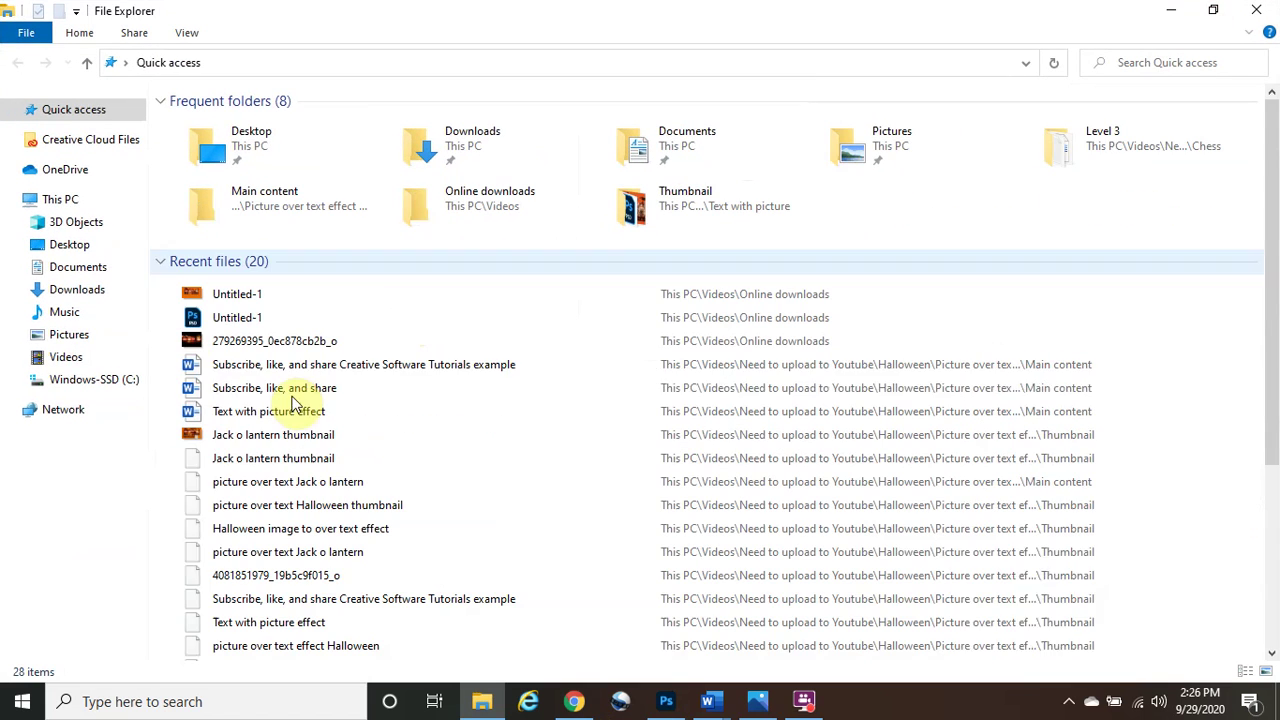
{"action": "left_click", "coordinate": [70, 356]}
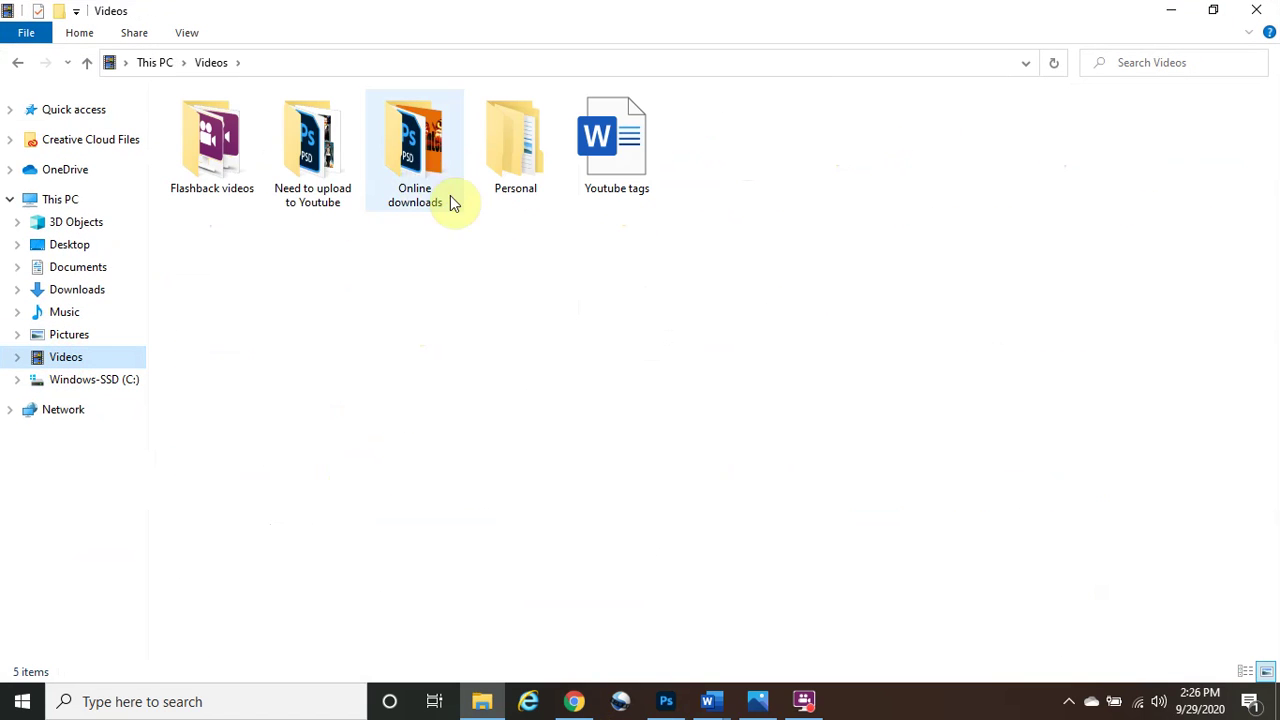
{"action": "double_click", "coordinate": [325, 150]}
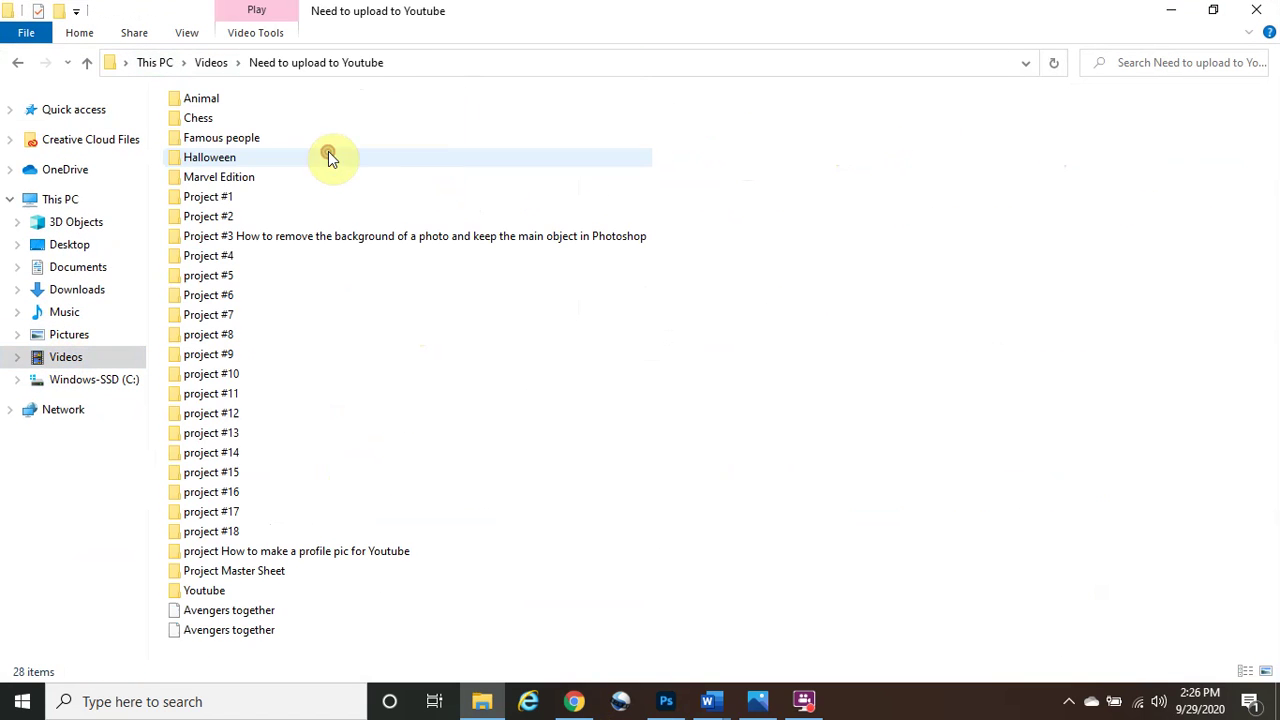
{"action": "double_click", "coordinate": [251, 157]}
{"action": "double_click", "coordinate": [384, 135]}
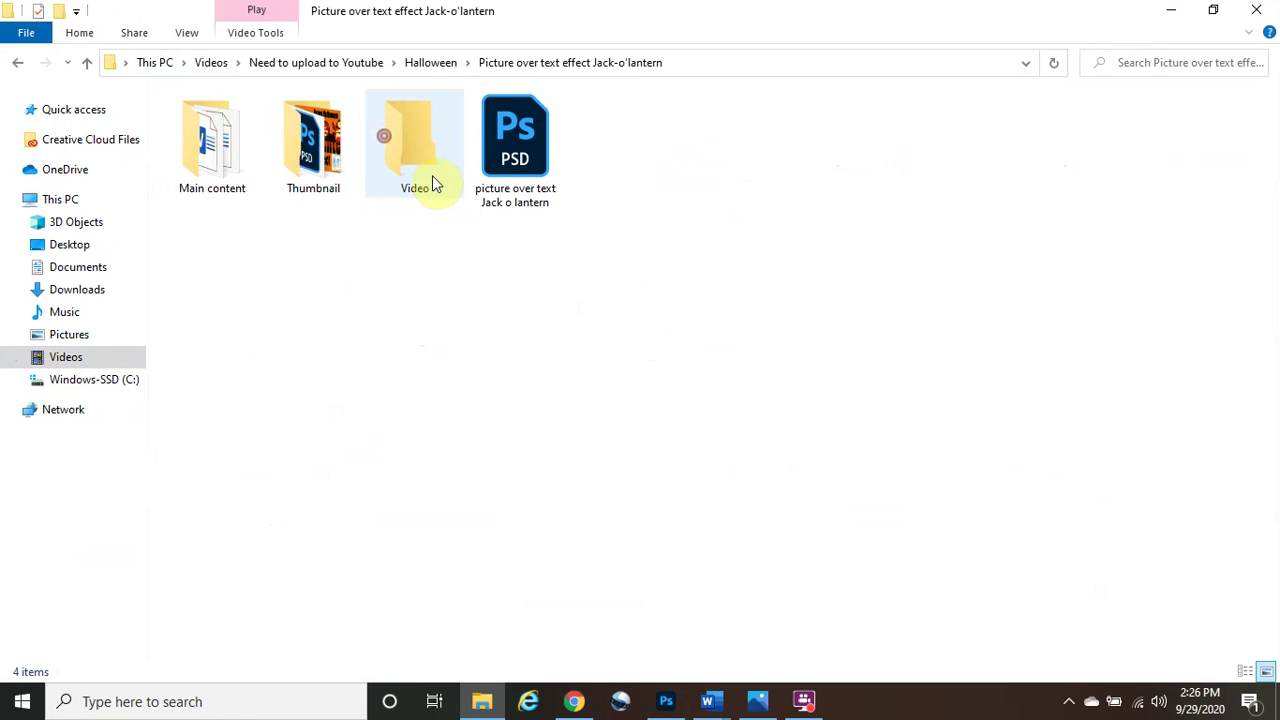
{"action": "double_click", "coordinate": [322, 150]}
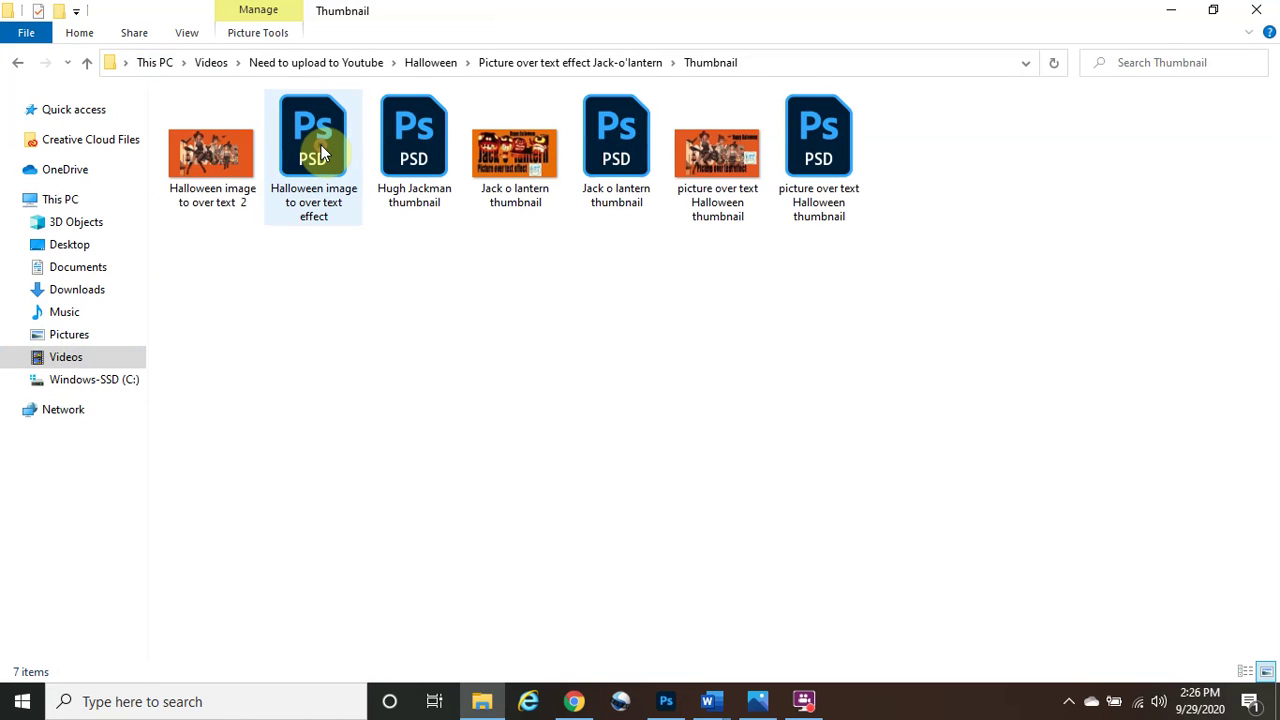
Check the Main content and Hugh Jackman Zombie folders, then return to the Thumbnail folder and Photoshop.
{"action": "left_click", "coordinate": [17, 62]}
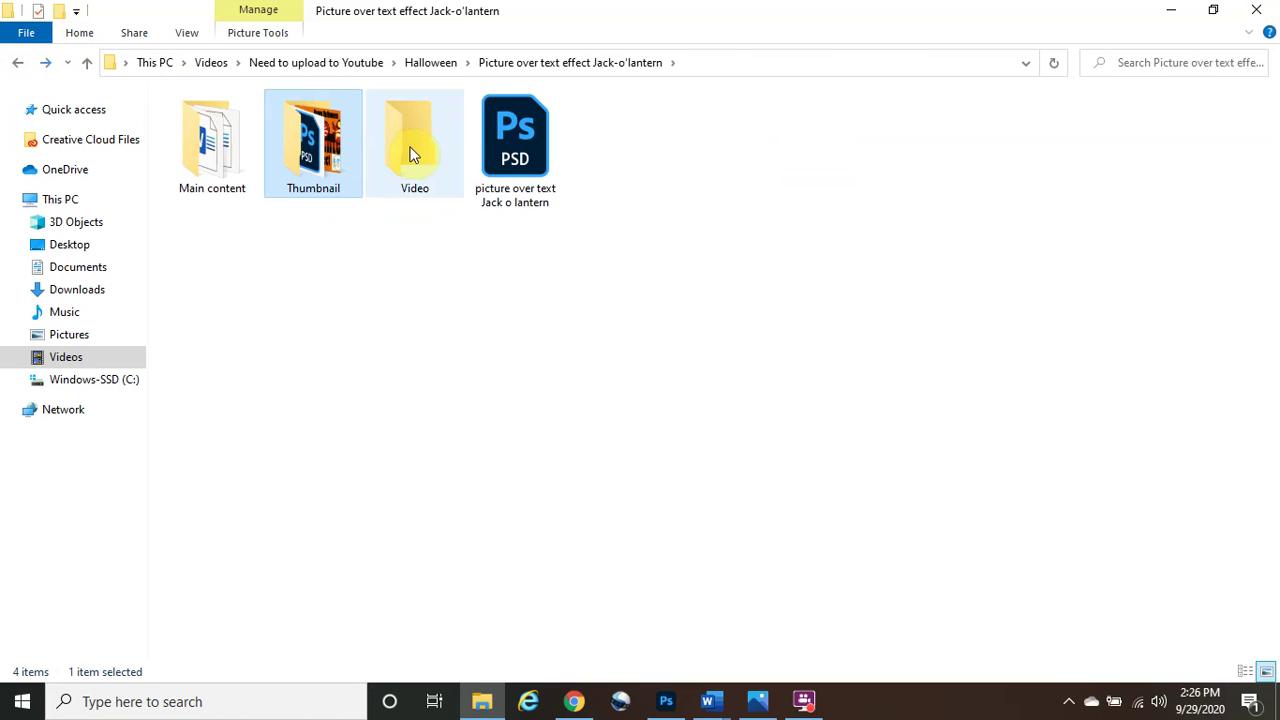
{"action": "double_click", "coordinate": [221, 160]}
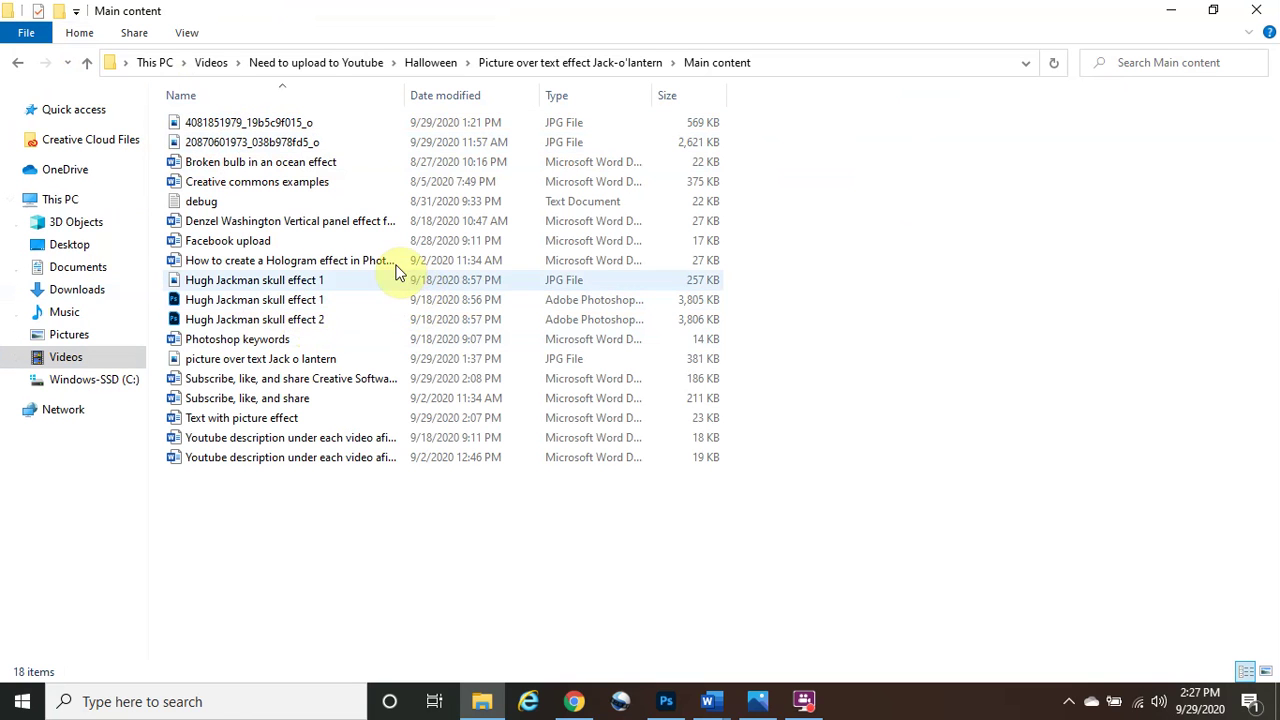
{"action": "left_click", "coordinate": [438, 65]}
{"action": "double_click", "coordinate": [302, 138]}
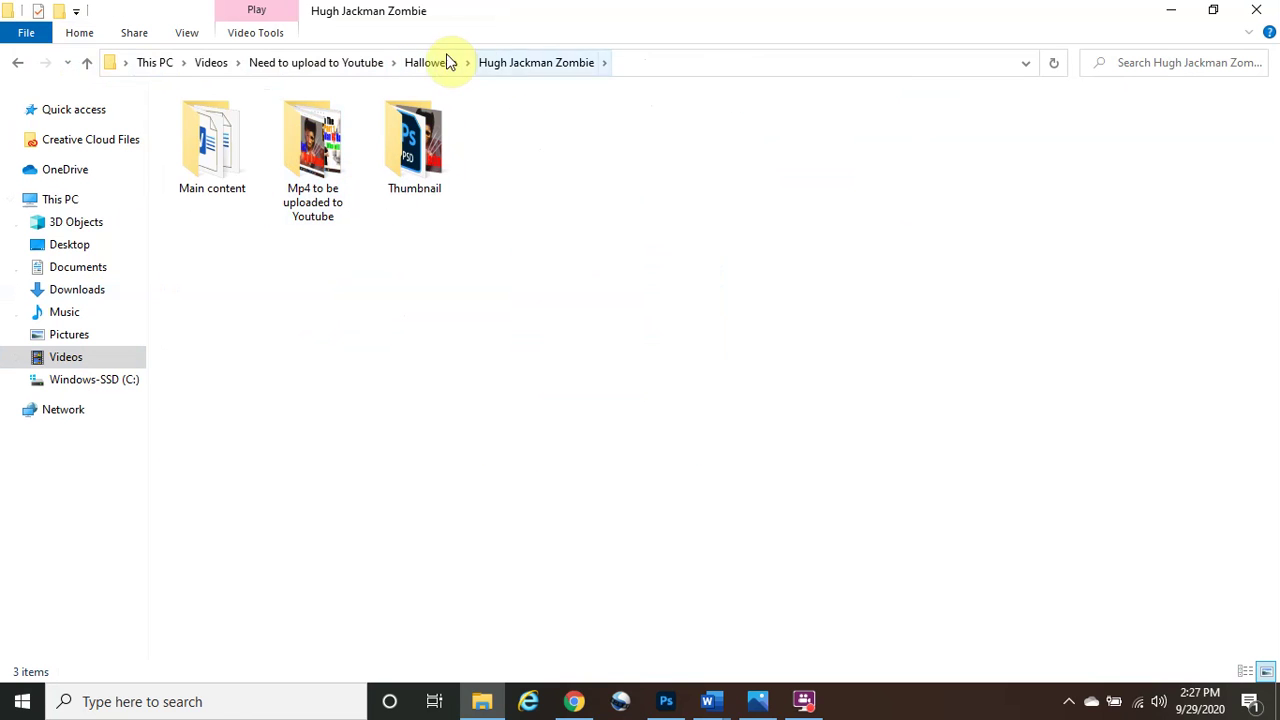
{"action": "left_click", "coordinate": [430, 63]}
{"action": "left_click", "coordinate": [414, 168]}
{"action": "double_click", "coordinate": [414, 166]}
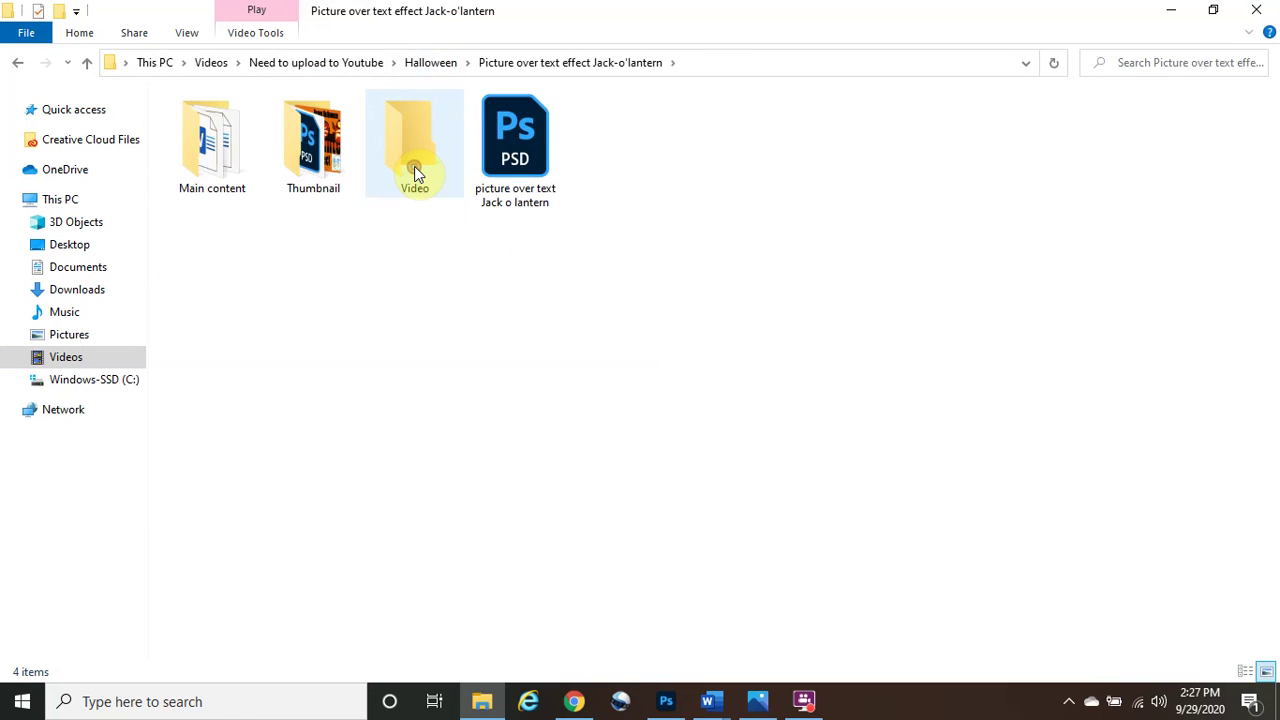
{"action": "left_click", "coordinate": [313, 166]}
{"action": "double_click", "coordinate": [313, 166]}
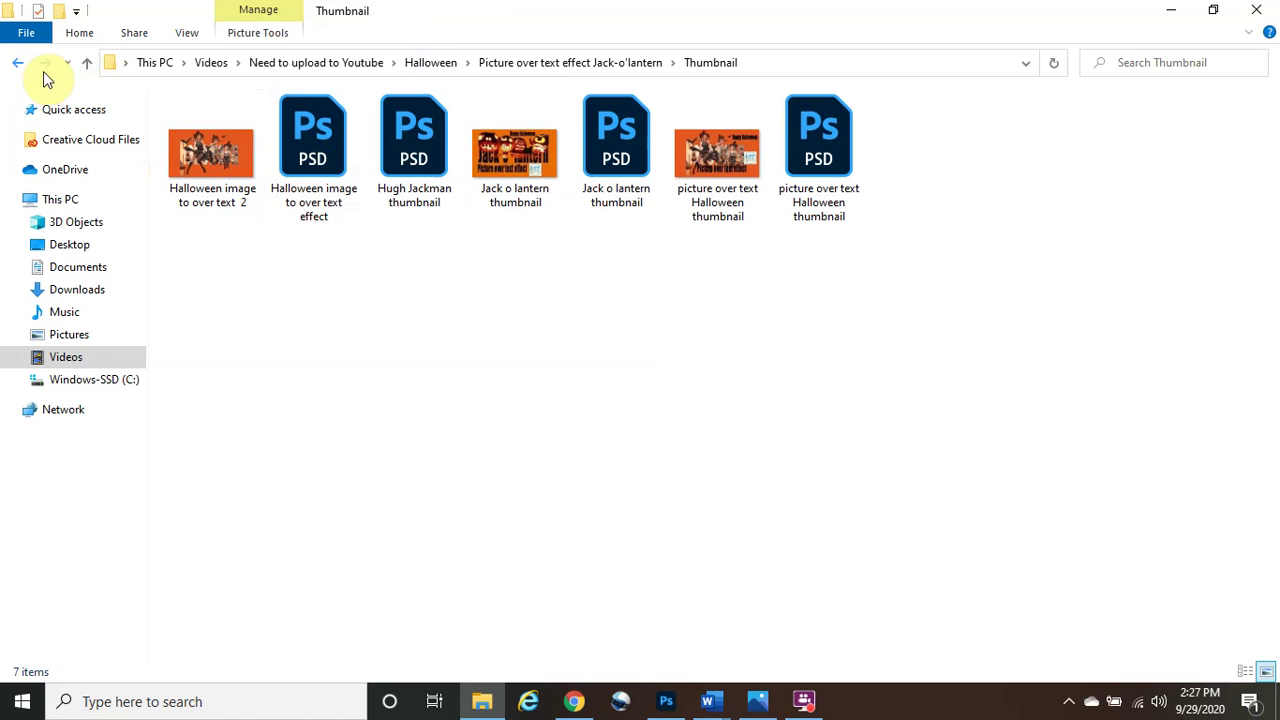
{"action": "left_click", "coordinate": [666, 701]}
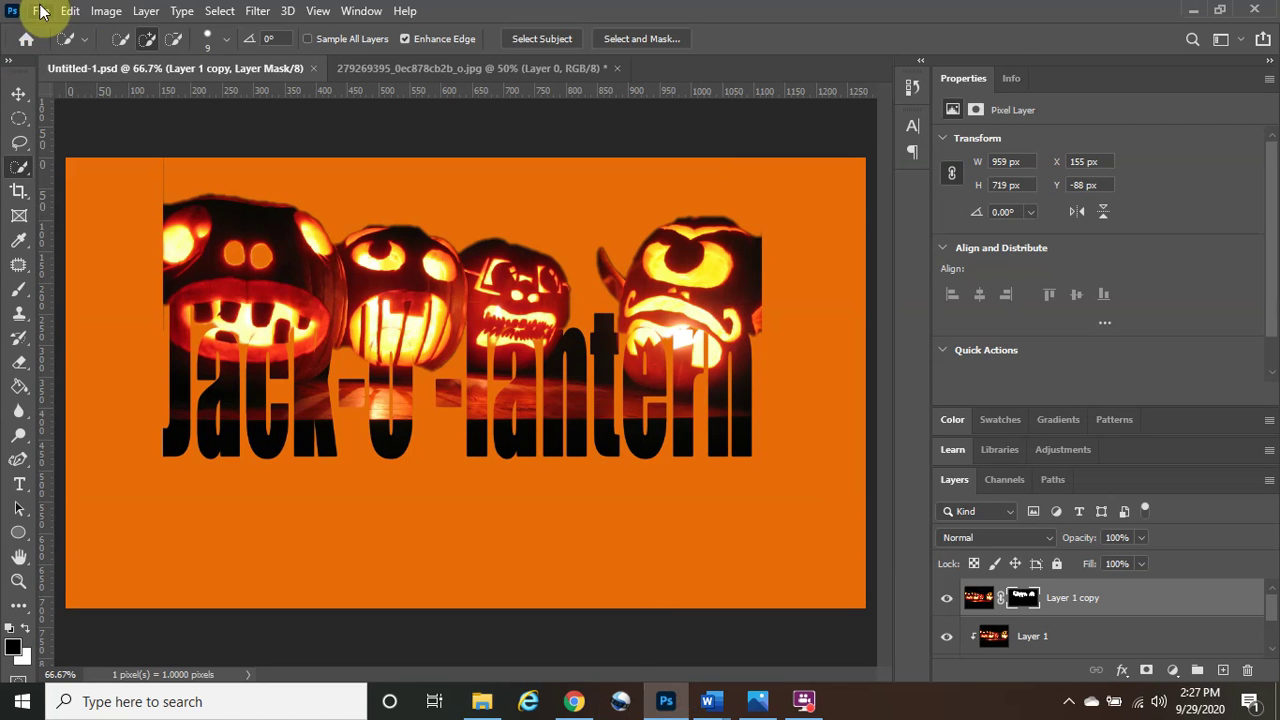
Start Save As on this computer and browse to Halloween > Jack-o'lantern project > Main content.
{"action": "left_click", "coordinate": [41, 10]}
{"action": "left_click", "coordinate": [143, 240]}
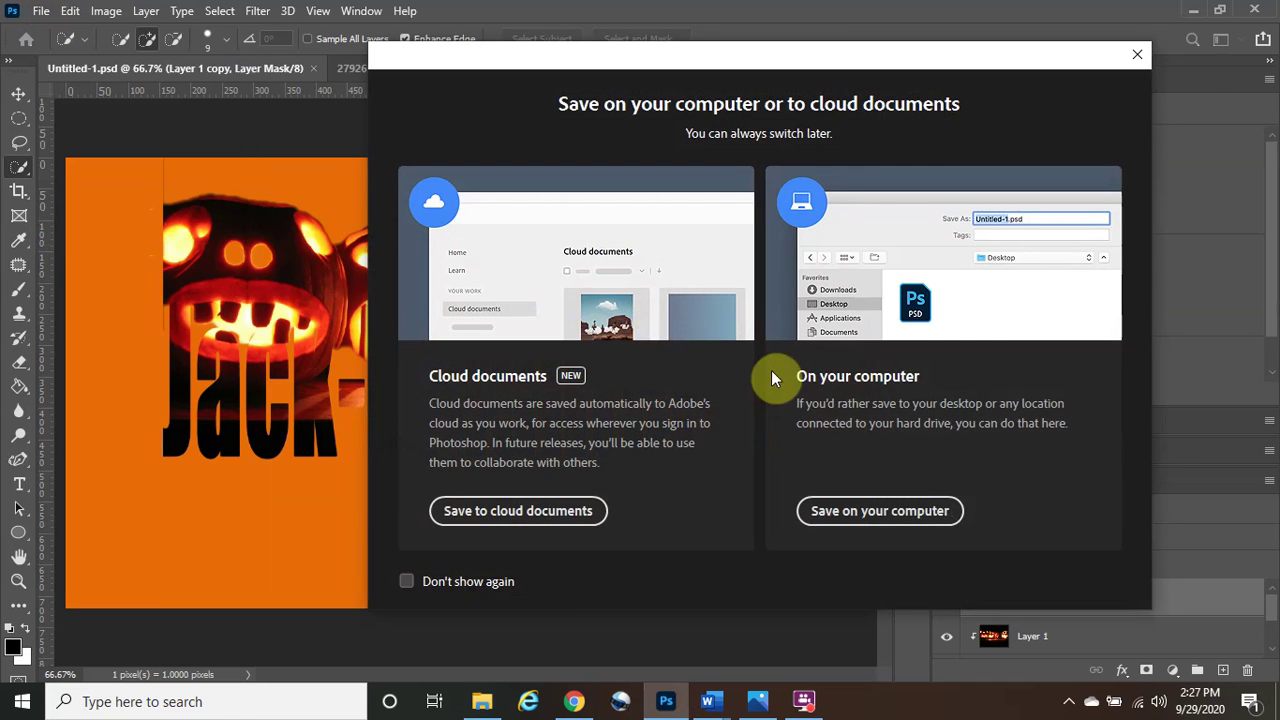
{"action": "left_click", "coordinate": [857, 431]}
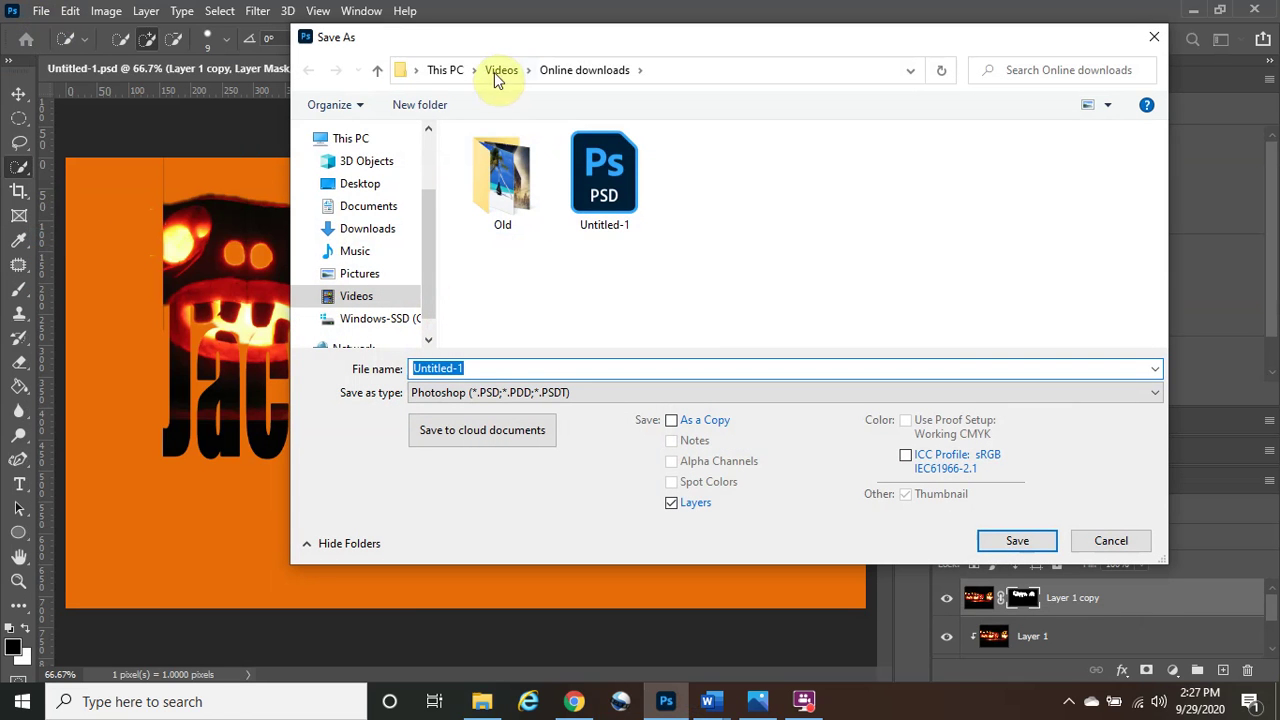
{"action": "left_click", "coordinate": [496, 72]}
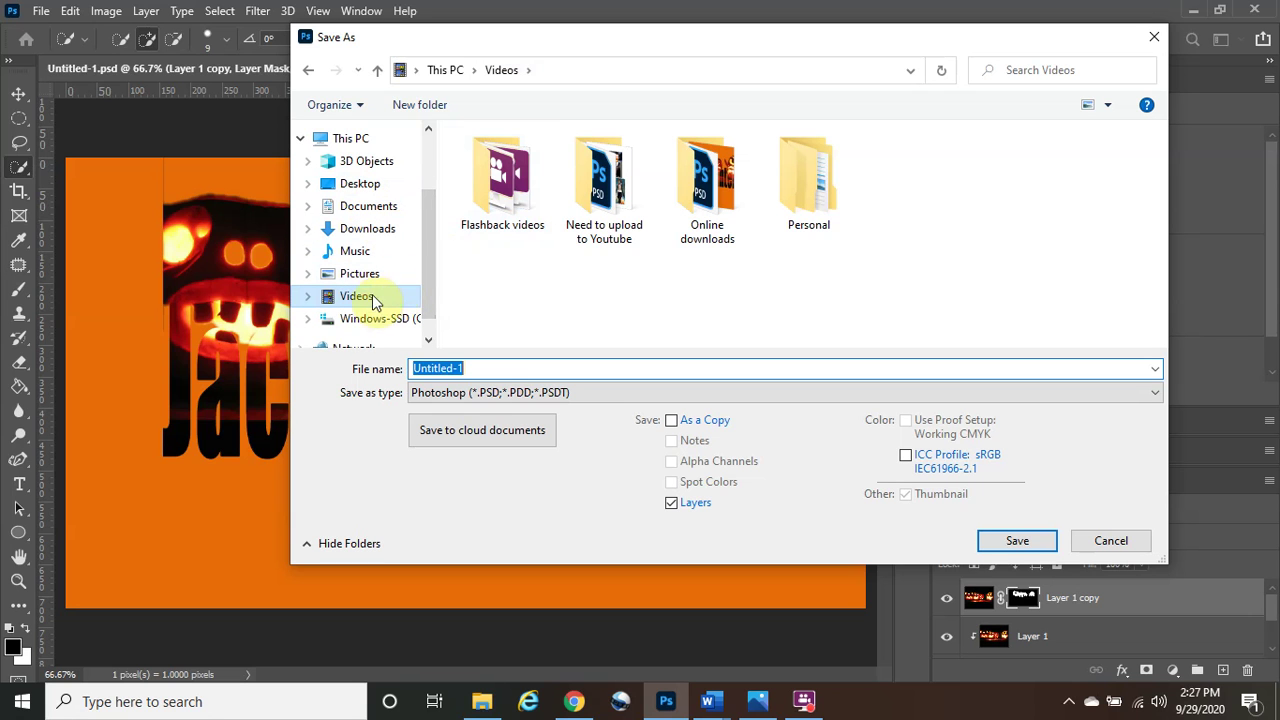
{"action": "left_click", "coordinate": [612, 188]}
{"action": "double_click", "coordinate": [612, 188]}
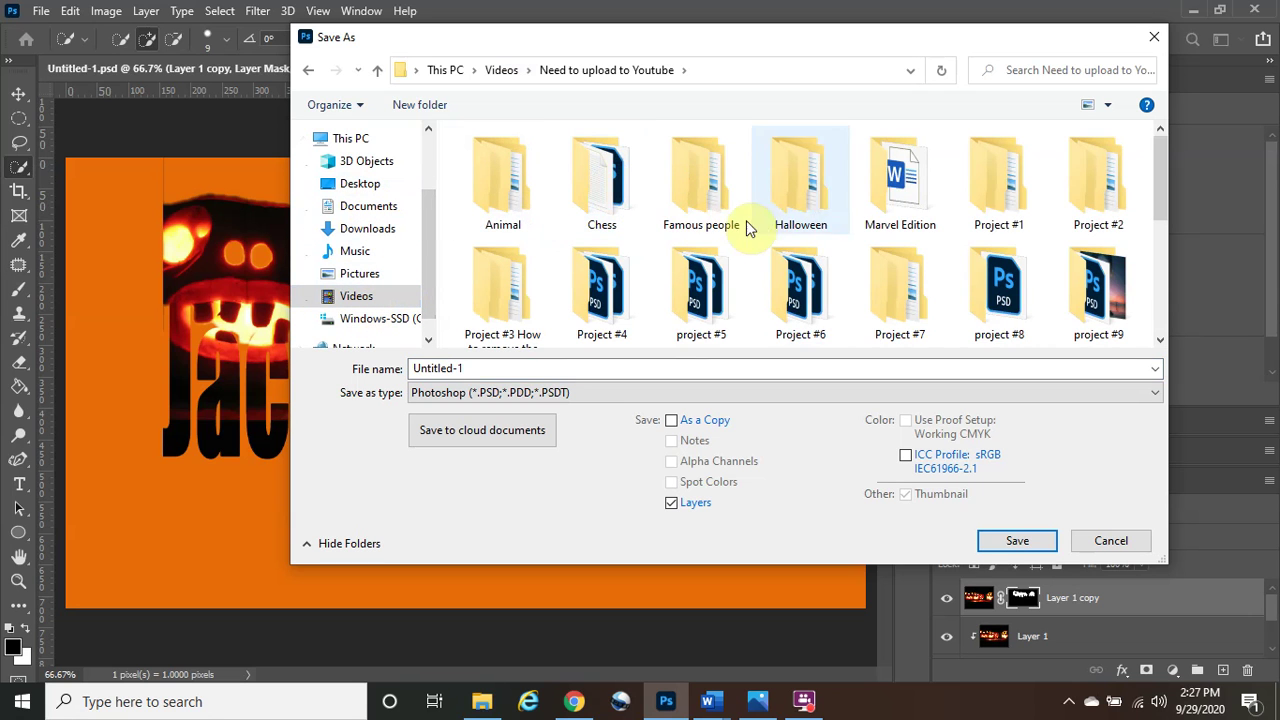
{"action": "double_click", "coordinate": [820, 203]}
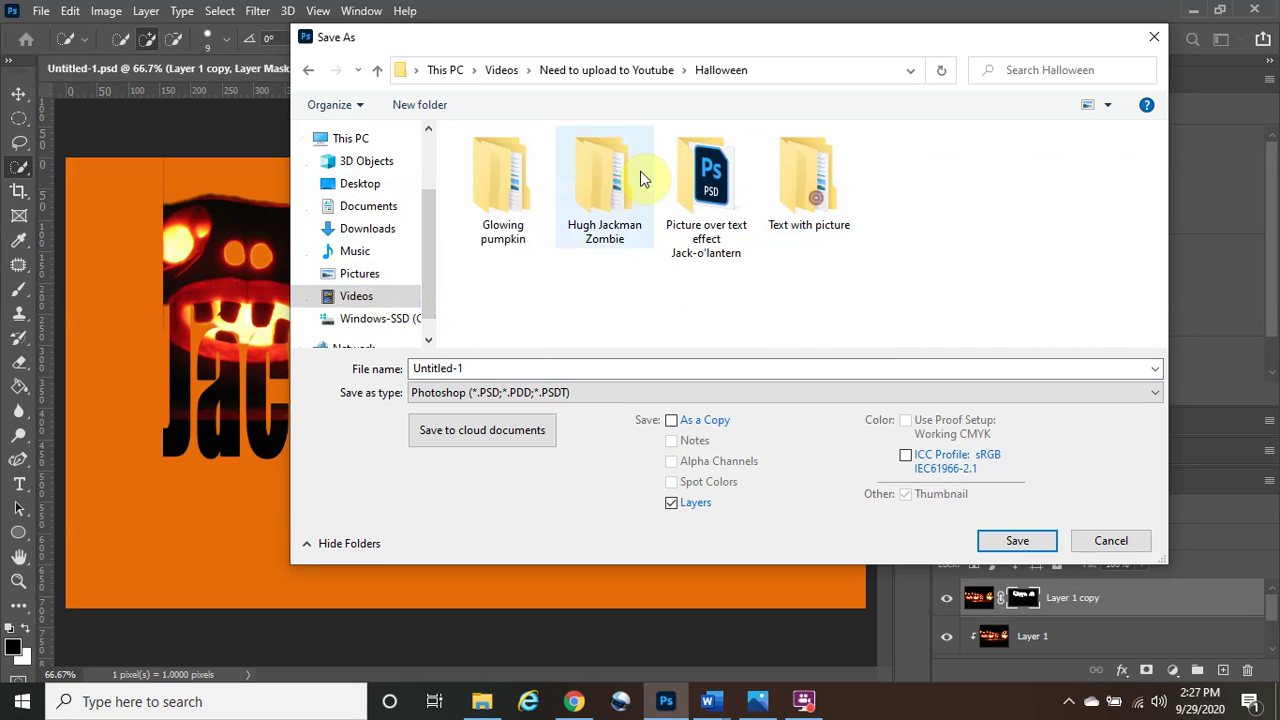
{"action": "double_click", "coordinate": [712, 190]}
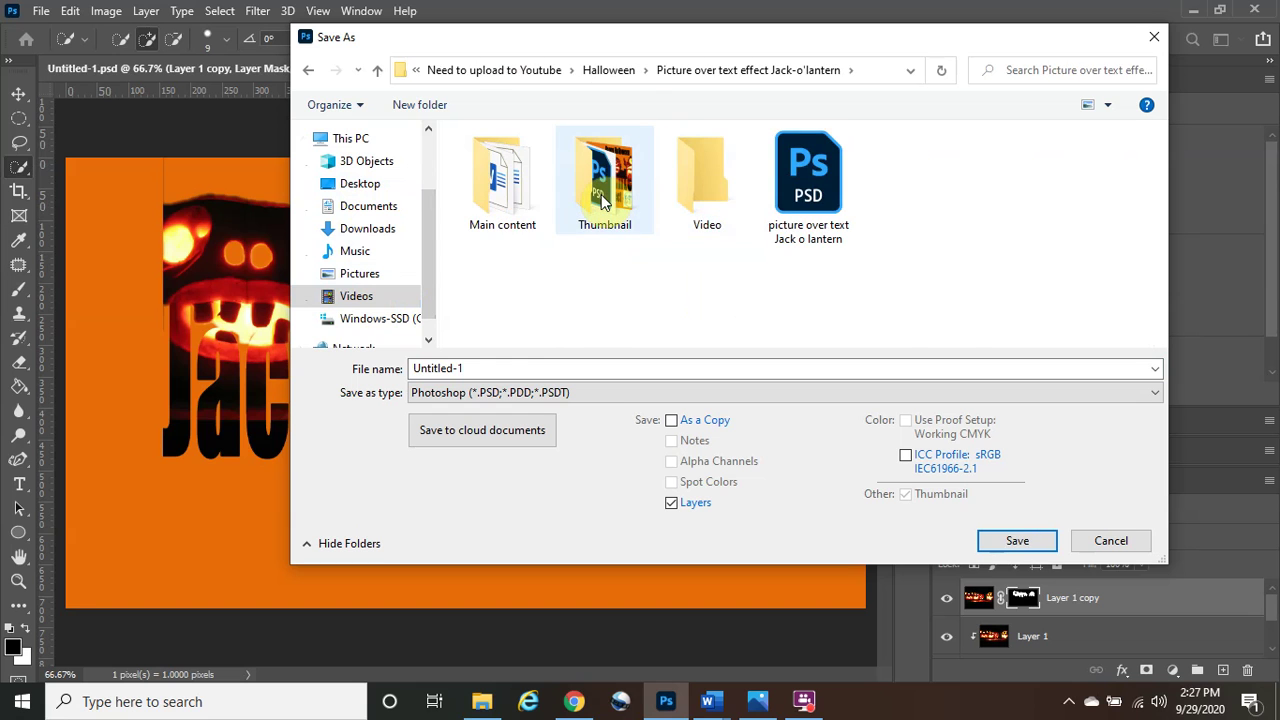
{"action": "double_click", "coordinate": [504, 196]}
Save as Untitled-1.psd with maximum compatibility kept.
{"action": "double_click", "coordinate": [500, 366]}
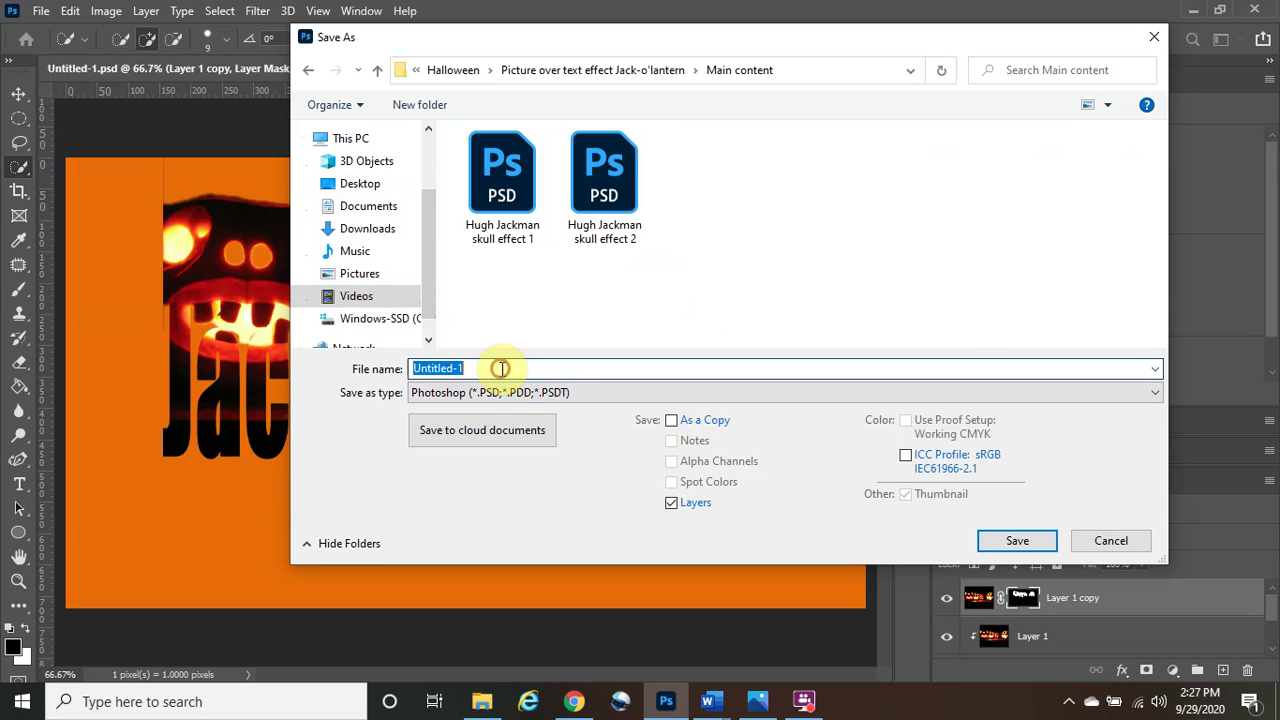
{"action": "left_click", "coordinate": [1014, 550]}
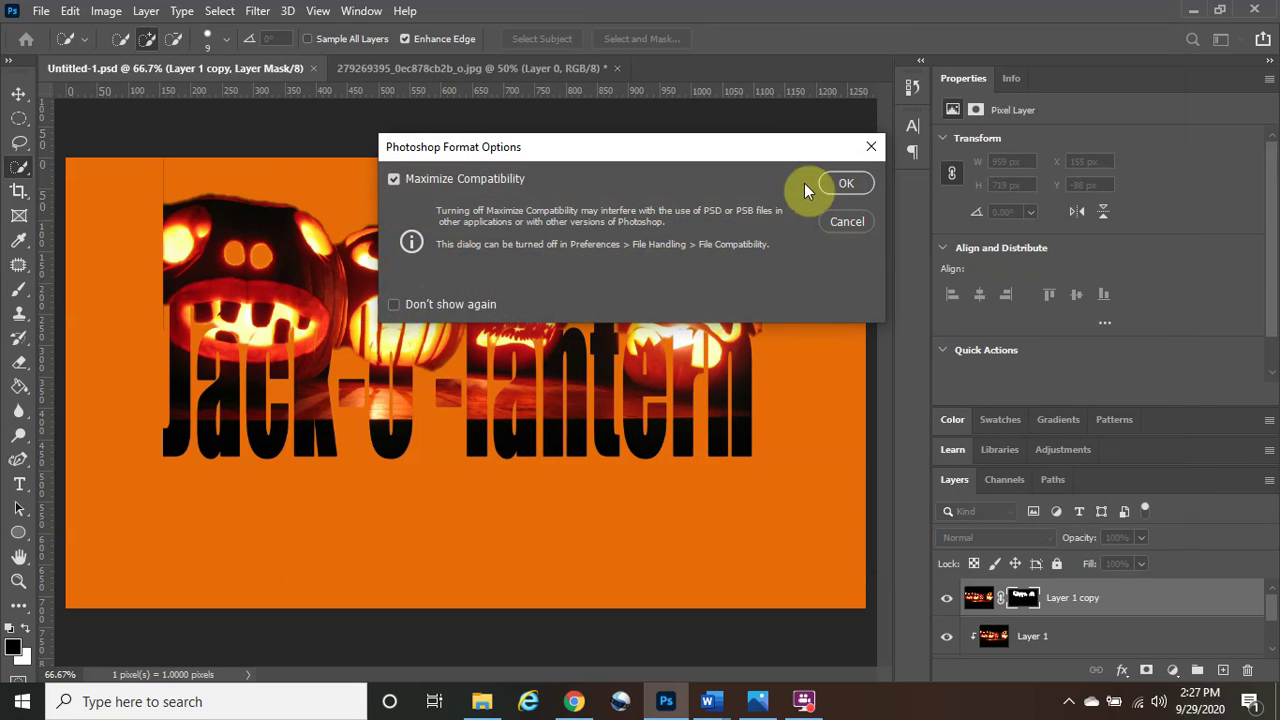
{"action": "left_click", "coordinate": [840, 186]}
{"action": "left_click", "coordinate": [482, 701]}
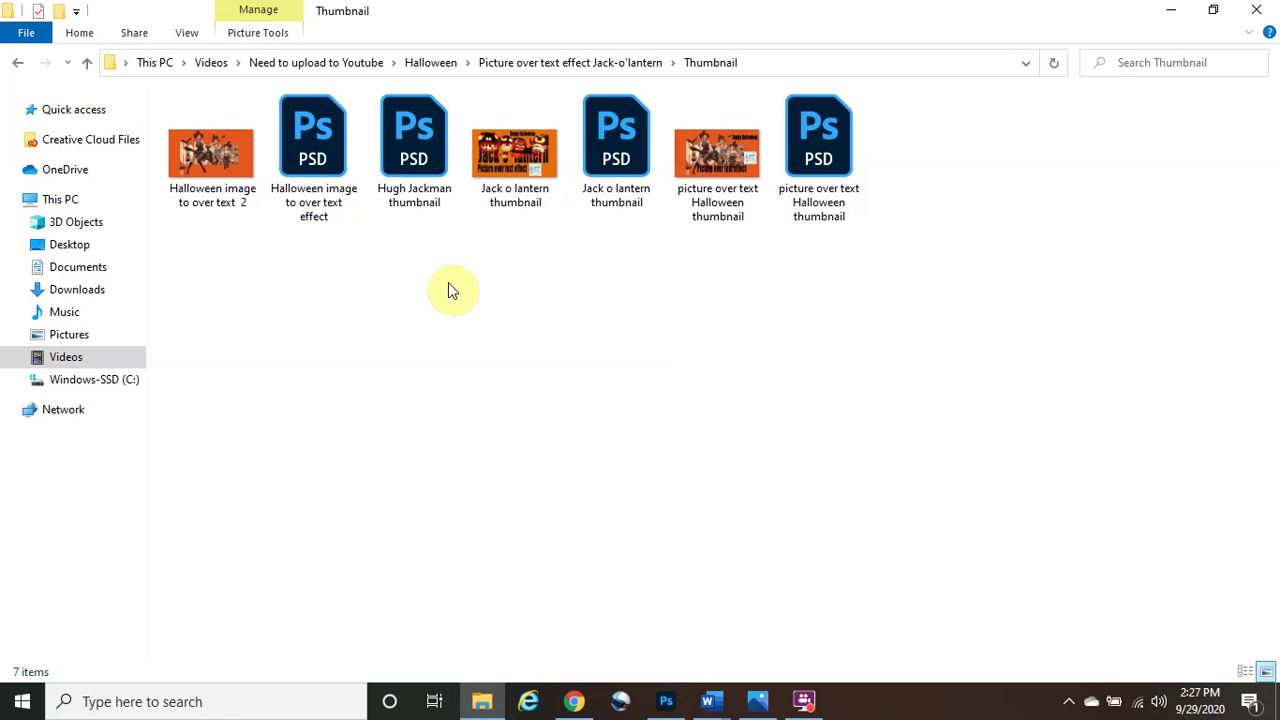
Browse from Halloween into Picture over text effect Jack-o'lantern > Main content, then return to Photoshop.
{"action": "left_click", "coordinate": [430, 72]}
{"action": "double_click", "coordinate": [431, 136]}
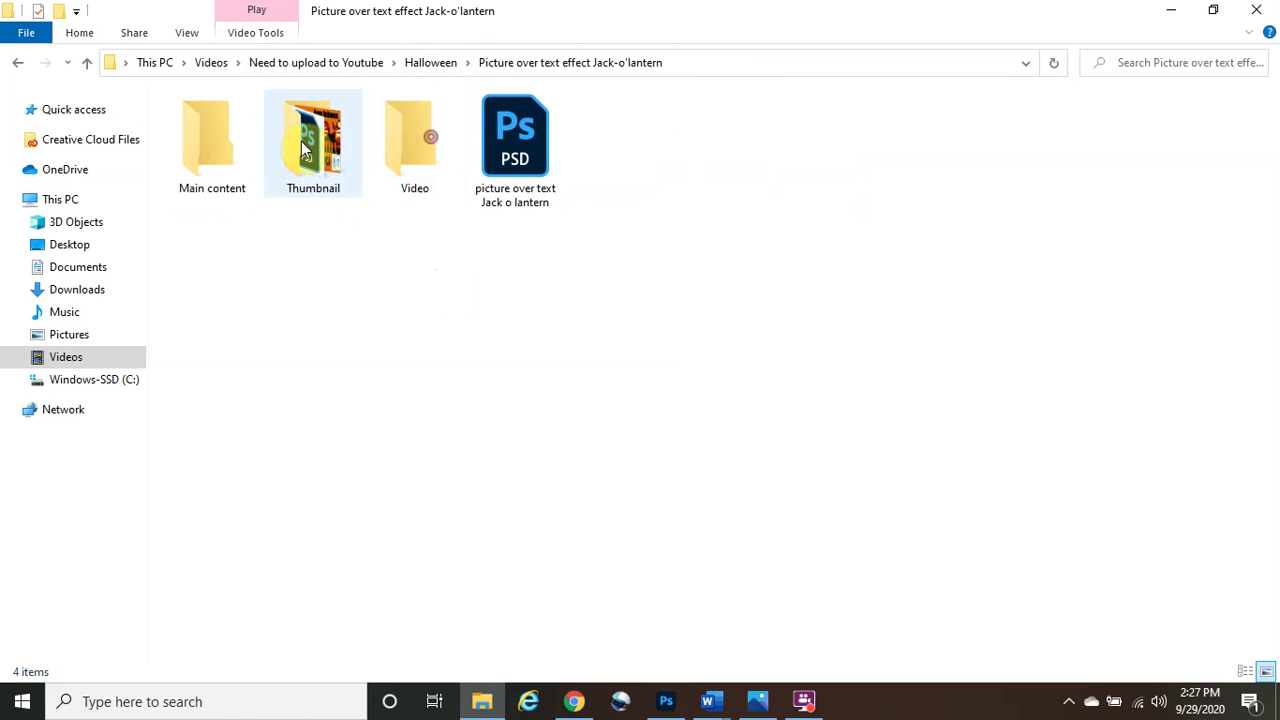
{"action": "double_click", "coordinate": [238, 159]}
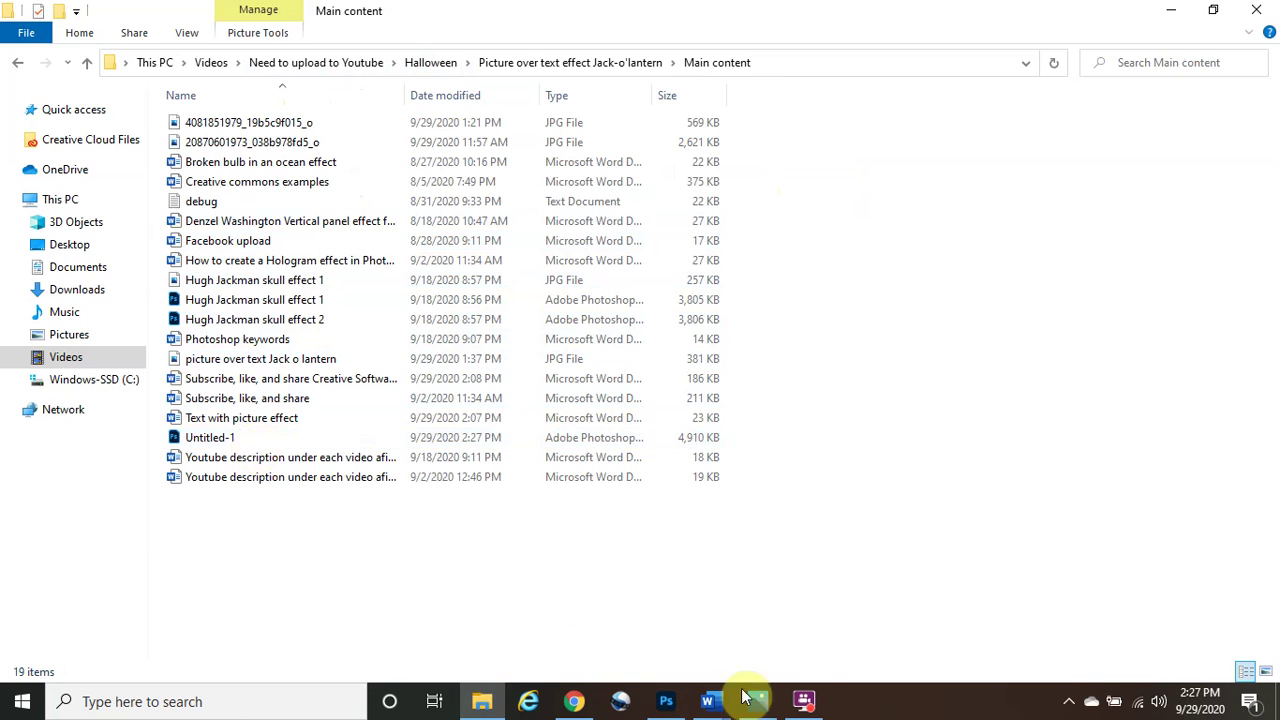
{"action": "left_click", "coordinate": [666, 700]}
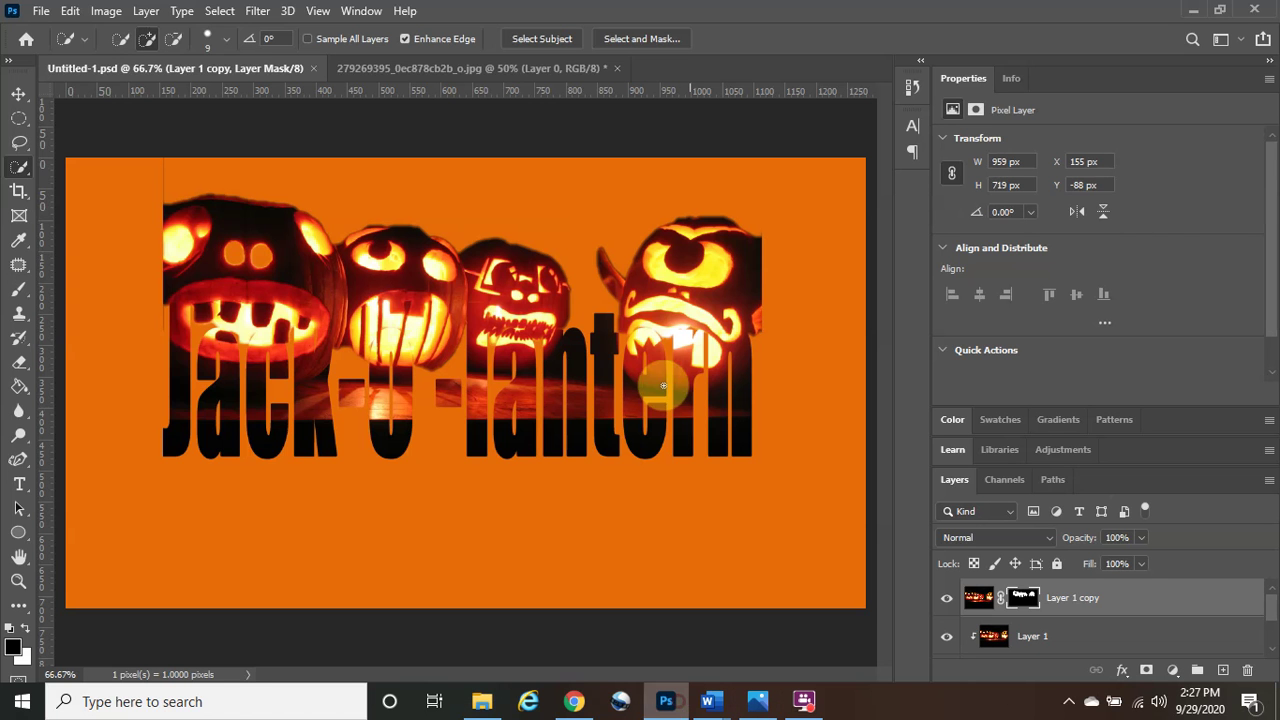
Save Untitled-1 as a JPEG at Quality 12 (Maximum) into Main content, then view it in File Explorer.
{"action": "left_click", "coordinate": [41, 12]}
{"action": "left_click", "coordinate": [118, 238]}
{"action": "left_click", "coordinate": [879, 534]}
{"action": "left_click", "coordinate": [497, 392]}
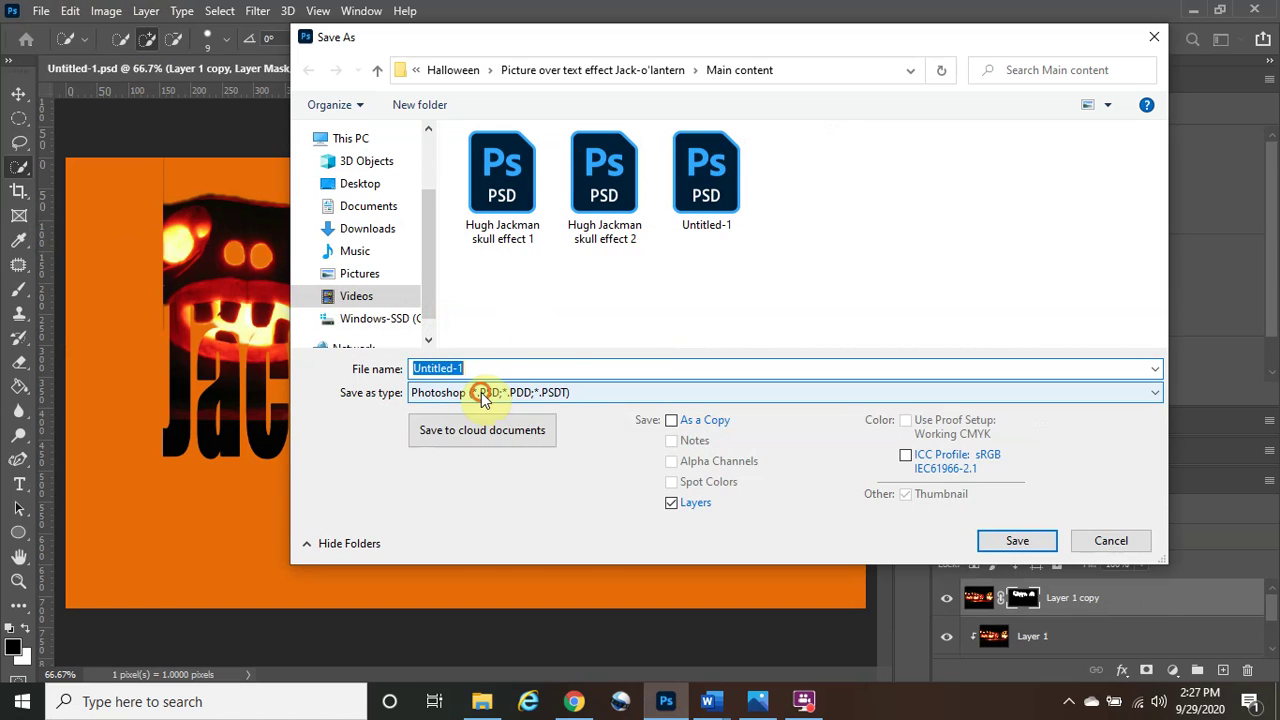
{"action": "left_click", "coordinate": [470, 538]}
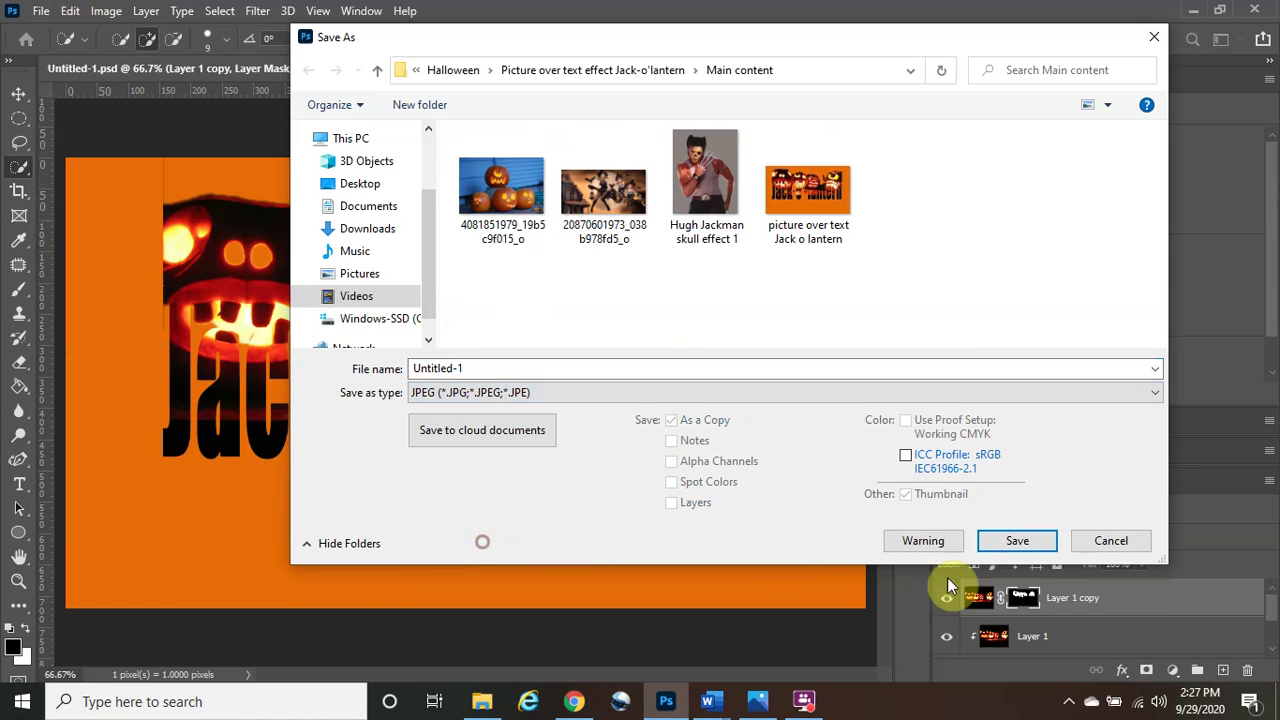
{"action": "left_click", "coordinate": [1040, 540]}
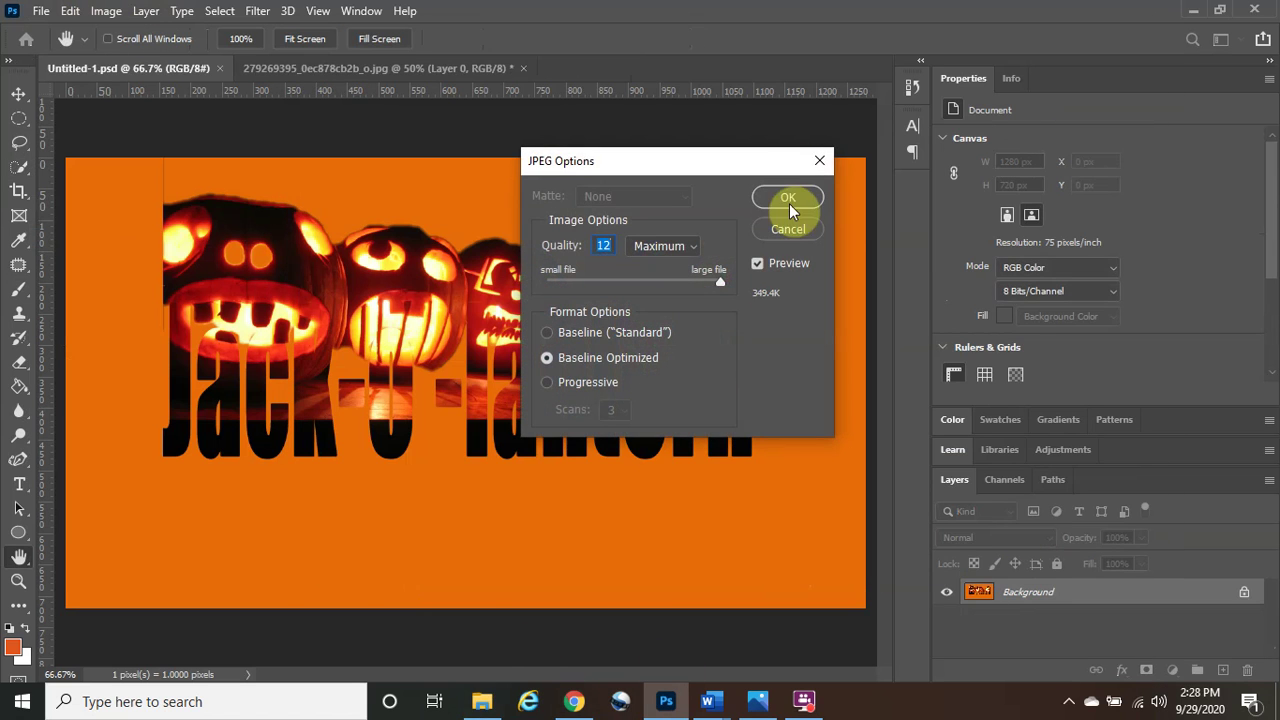
{"action": "left_click", "coordinate": [785, 198]}
{"action": "left_click", "coordinate": [482, 701]}
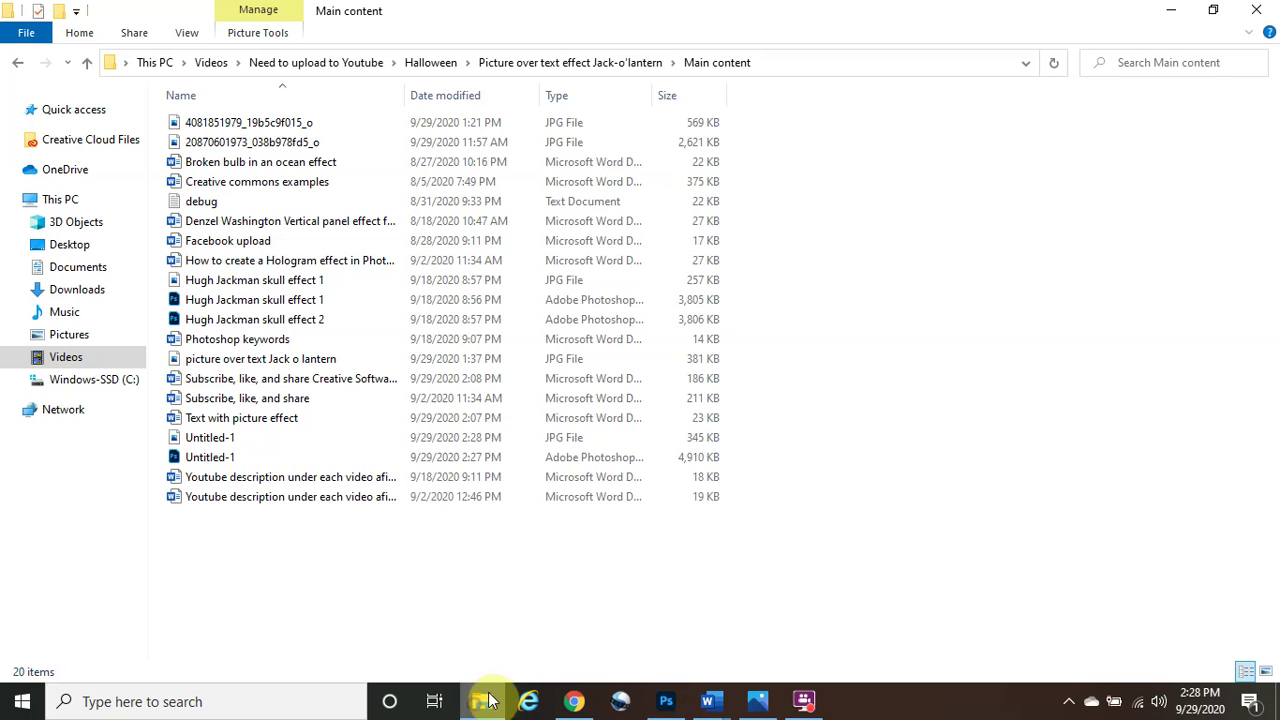
Open Untitled-1.jpg in Photos, zoom in on the pumpkins, and maximize the viewer window.
{"action": "left_click", "coordinate": [262, 440]}
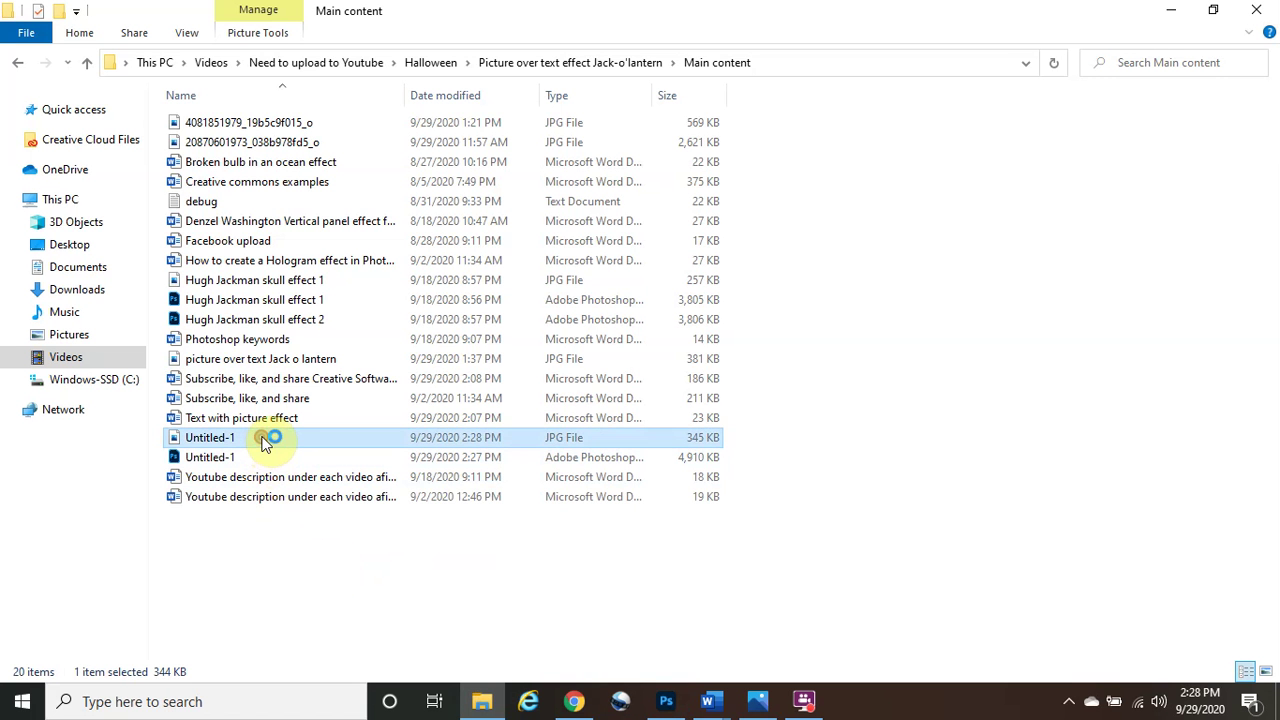
{"action": "double_click", "coordinate": [262, 440]}
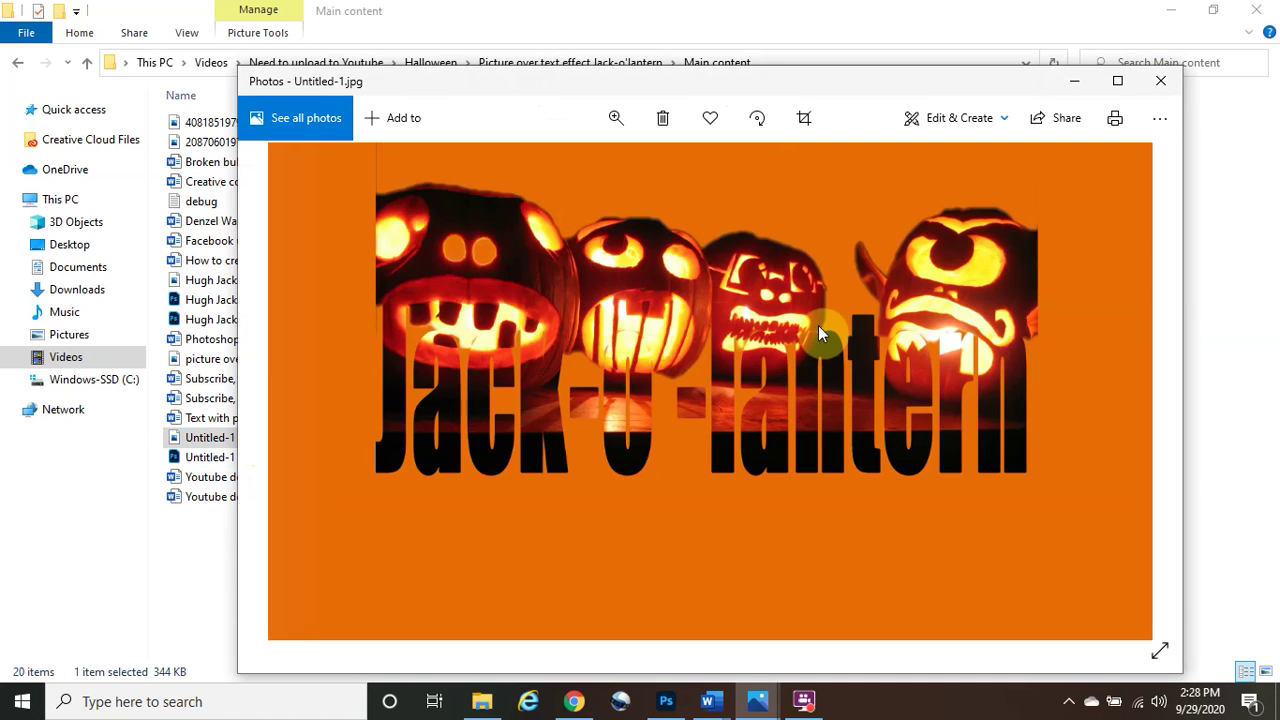
{"action": "double_click", "coordinate": [878, 285]}
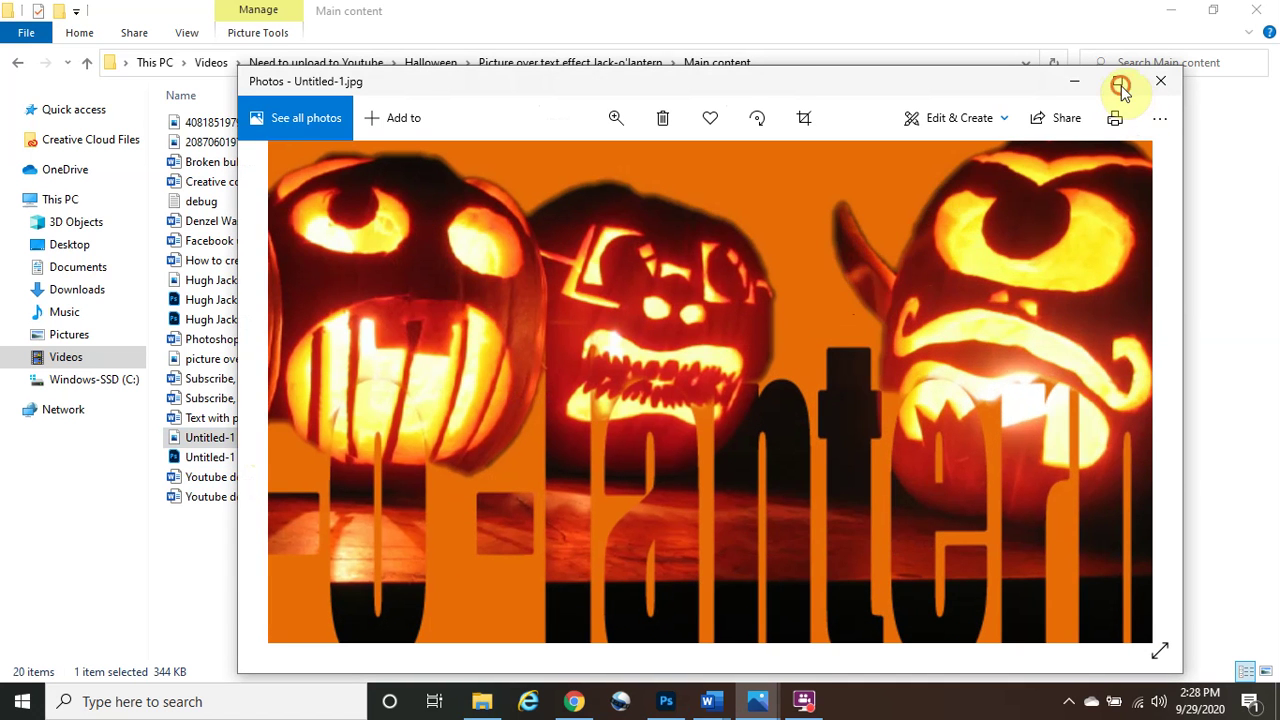
{"action": "left_click", "coordinate": [1120, 85]}
{"action": "scroll", "coordinate": [667, 350], "scroll_direction": "up", "scroll_amount": 5}
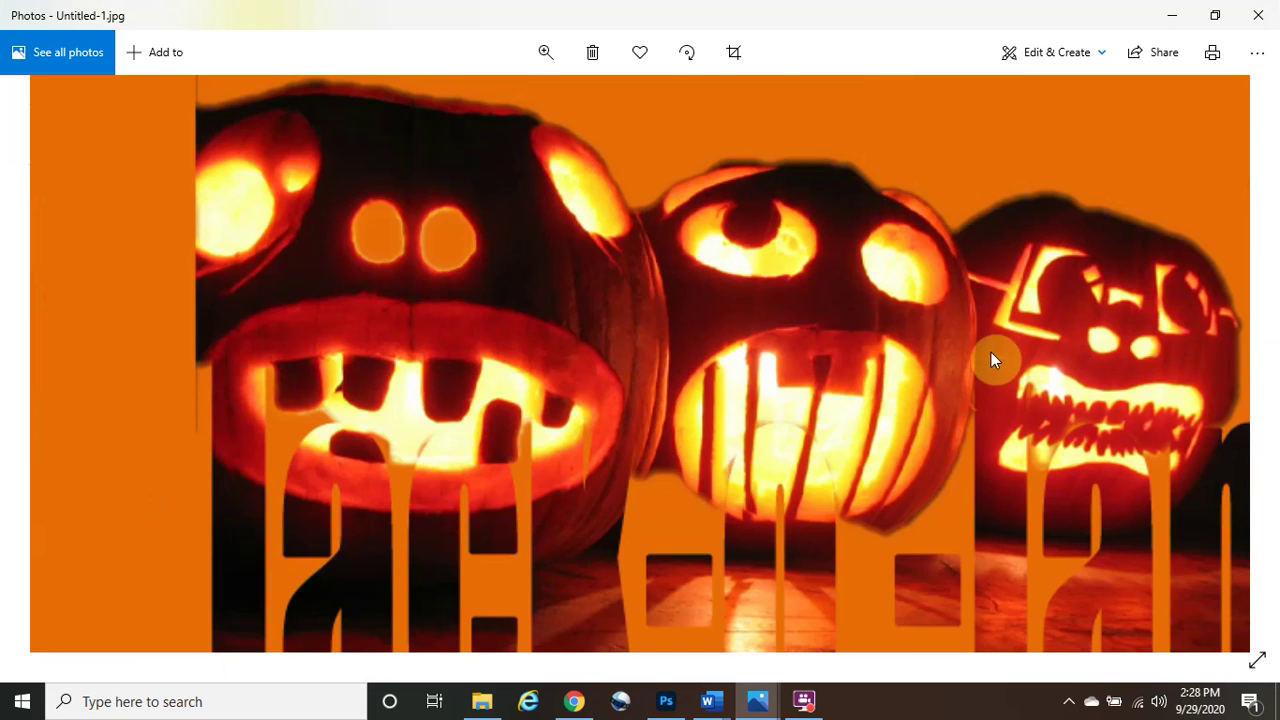